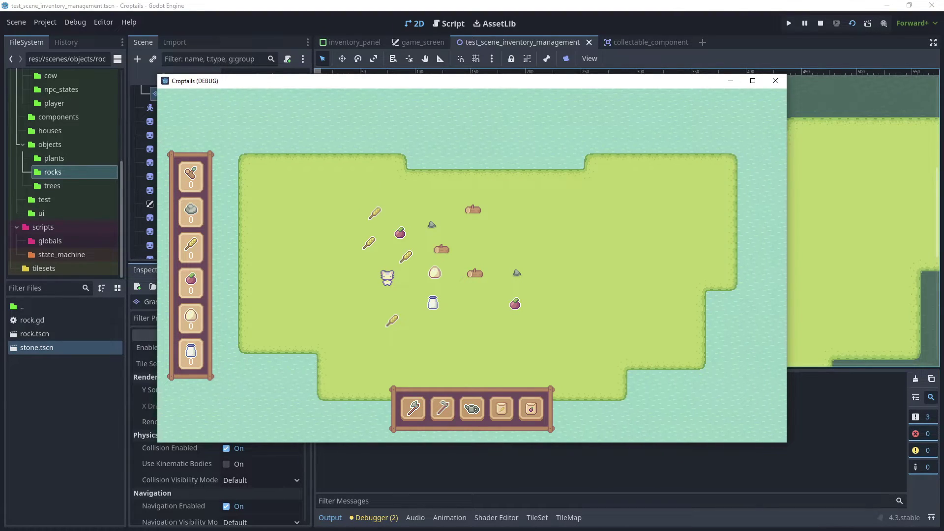
Step: Walk the player around collecting the apple, carrots, log, egg and jar in the running game
{"action": "key", "text": "w"}
{"action": "key", "text": "d"}
{"action": "key", "text": "s"}
{"action": "key", "text": "d"}
{"action": "key", "text": "s"}
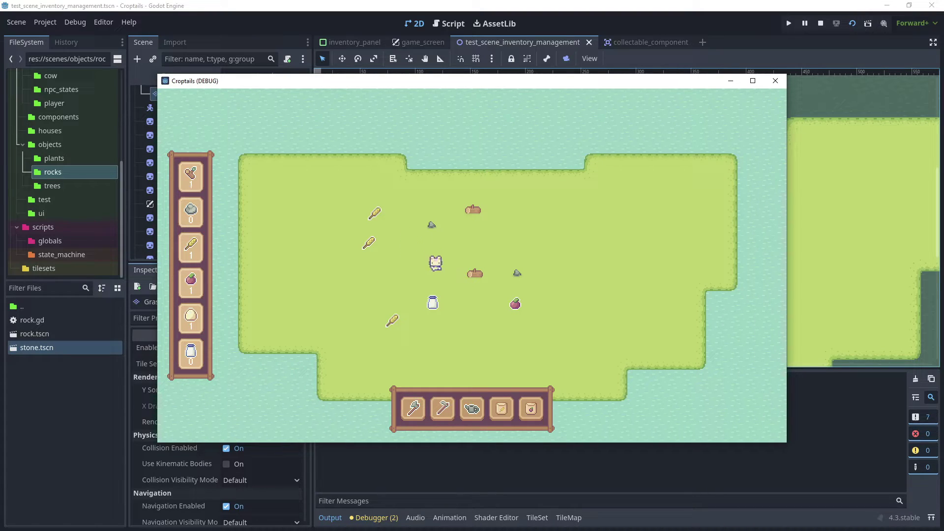
{"action": "key", "text": "a"}
{"action": "key", "text": "s"}
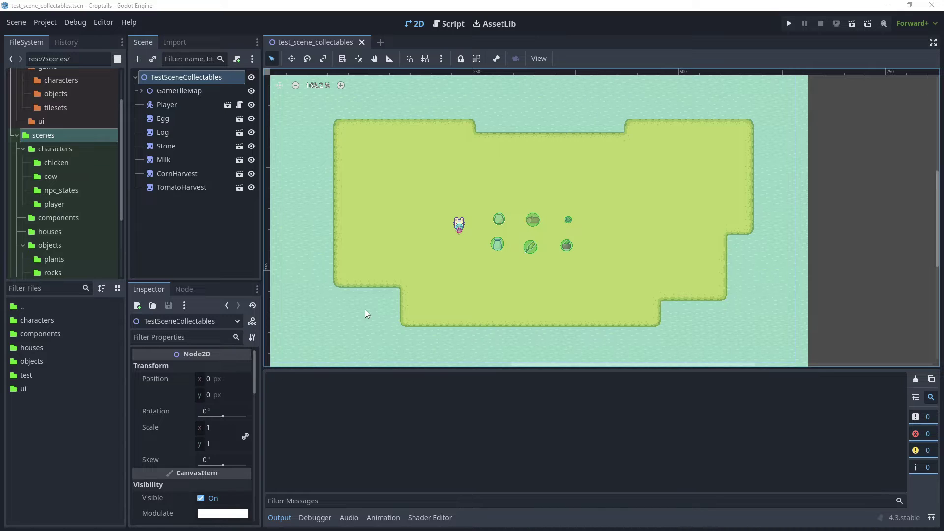
Step: Start a new scene with a PanelContainer as its root node
{"action": "left_click", "coordinate": [22, 25]}
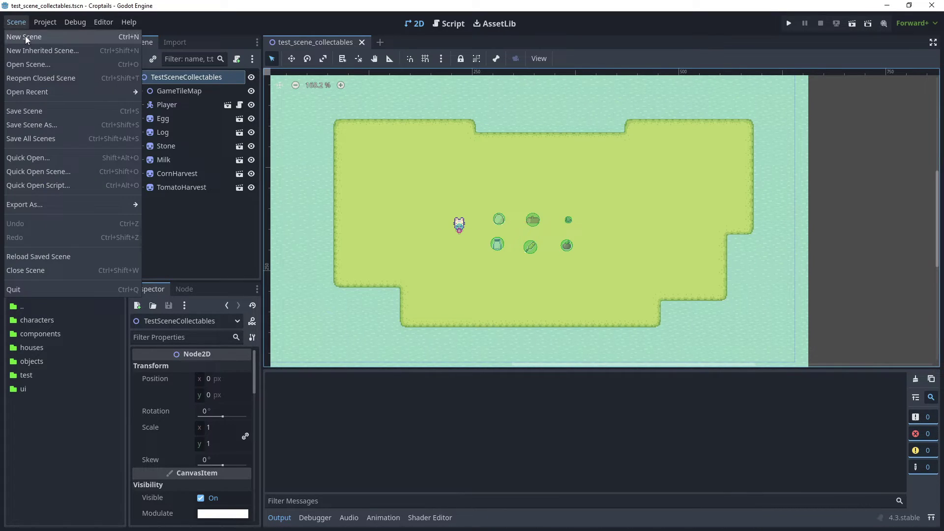
{"action": "left_click", "coordinate": [26, 36]}
{"action": "left_click", "coordinate": [161, 124]}
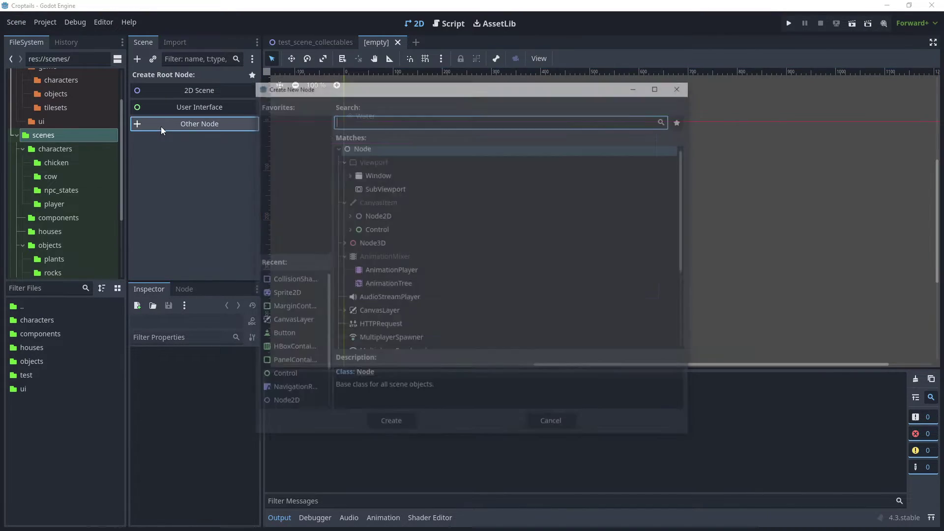
{"action": "type", "text": "pane"}
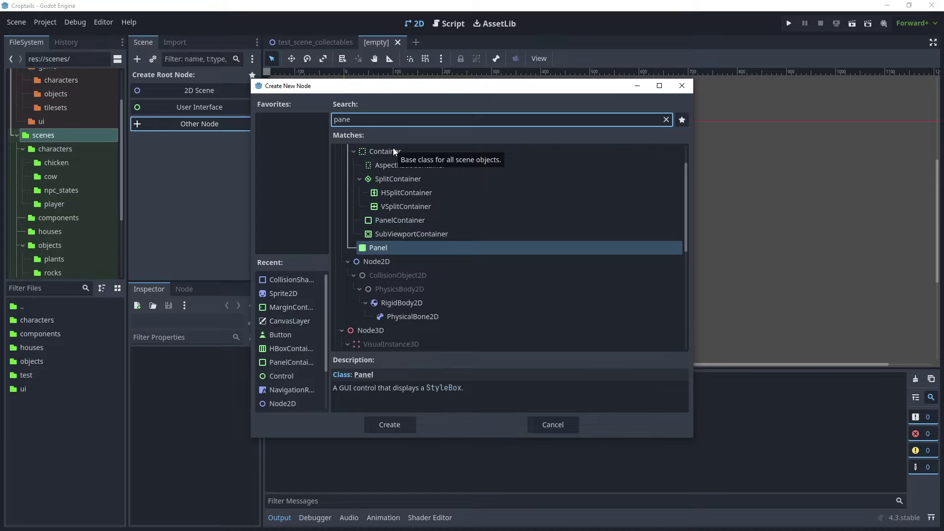
{"action": "left_click", "coordinate": [410, 221]}
{"action": "left_click", "coordinate": [397, 425]}
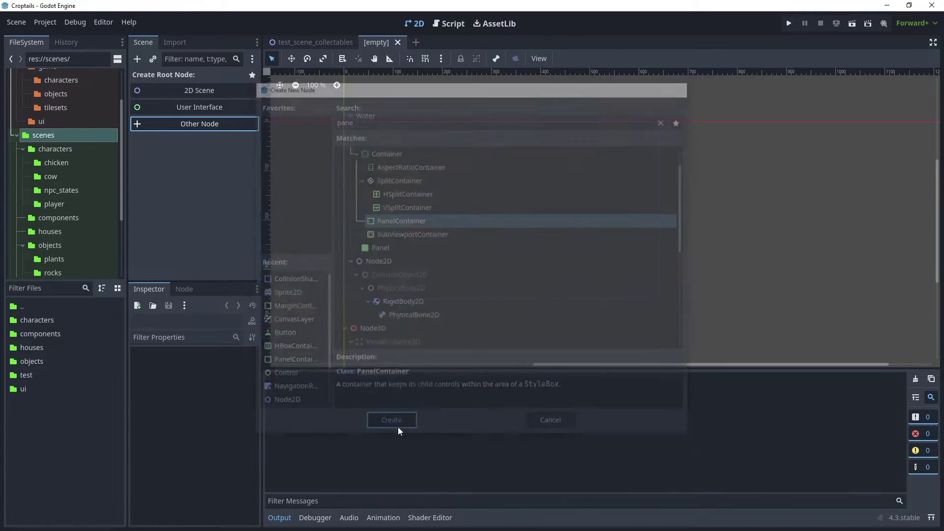
Step: Rename the root to InventoryPanel and save it as inventory_panel.tscn in res://scenes/ui
{"action": "left_click", "coordinate": [190, 102]}
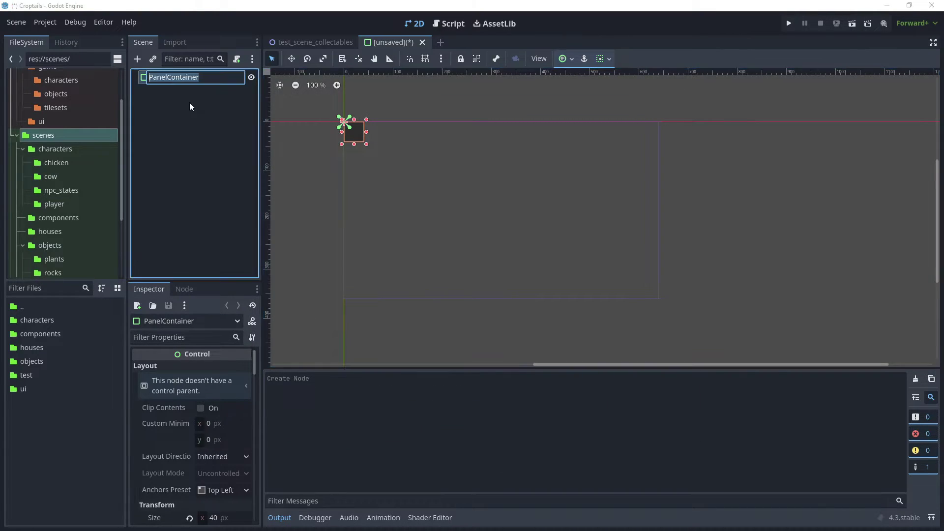
{"action": "key", "text": "F2"}
{"action": "type", "text": "InventoryPanel"}
{"action": "key", "text": "Return"}
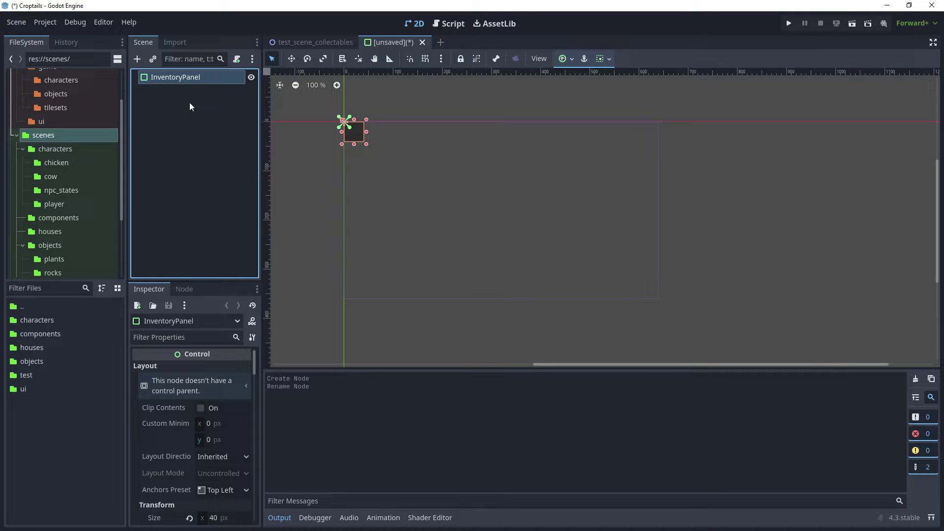
{"action": "key", "text": "ctrl+s"}
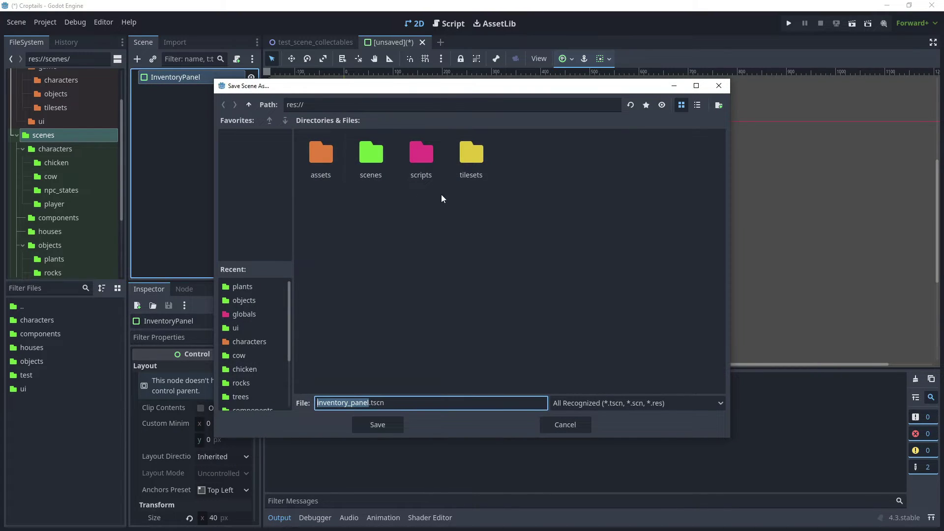
{"action": "double_click", "coordinate": [376, 162]}
{"action": "double_click", "coordinate": [561, 154]}
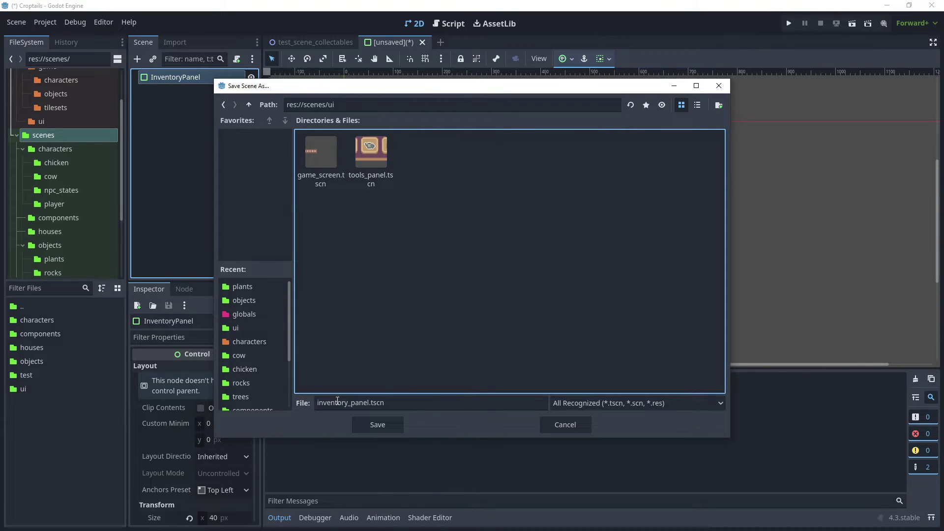
{"action": "left_click", "coordinate": [379, 424]}
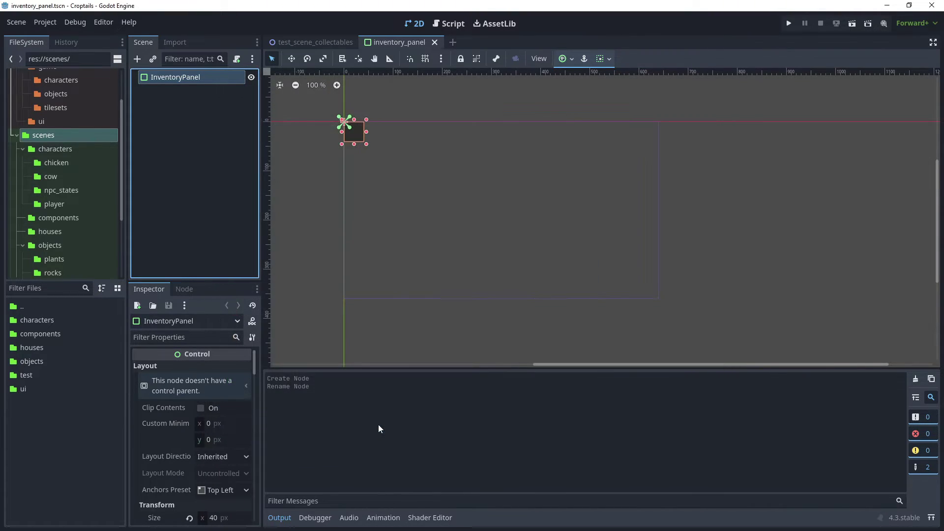
Step: Assign game_ui_theme.tres as the InventoryPanel's theme via Quick Load
{"action": "left_click", "coordinate": [214, 77]}
{"action": "left_click_drag", "start_coordinate": [209, 325], "coordinate": [216, 149]}
{"action": "scroll", "coordinate": [233, 310], "scroll_direction": "down", "scroll_amount": 6}
{"action": "scroll", "coordinate": [233, 310], "scroll_direction": "down", "scroll_amount": 3}
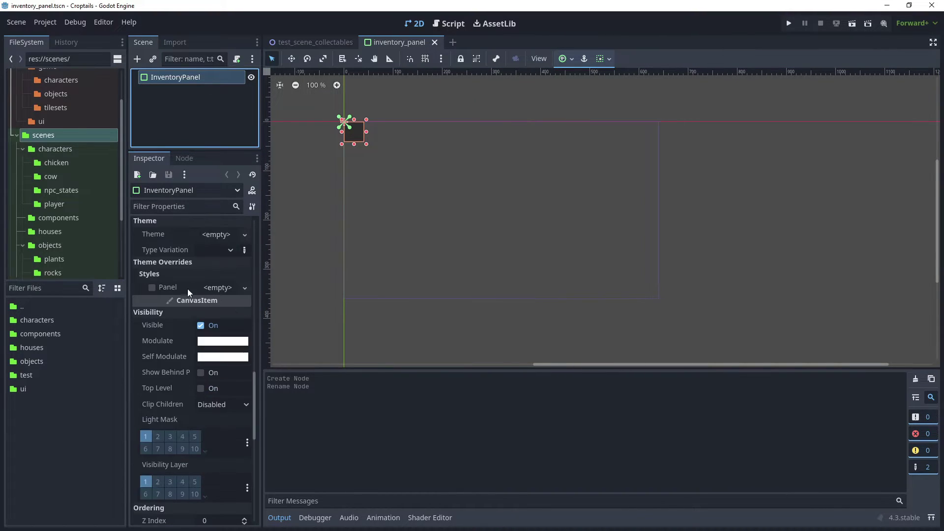
{"action": "scroll", "coordinate": [175, 266], "scroll_direction": "up", "scroll_amount": 2}
{"action": "left_click", "coordinate": [220, 272]}
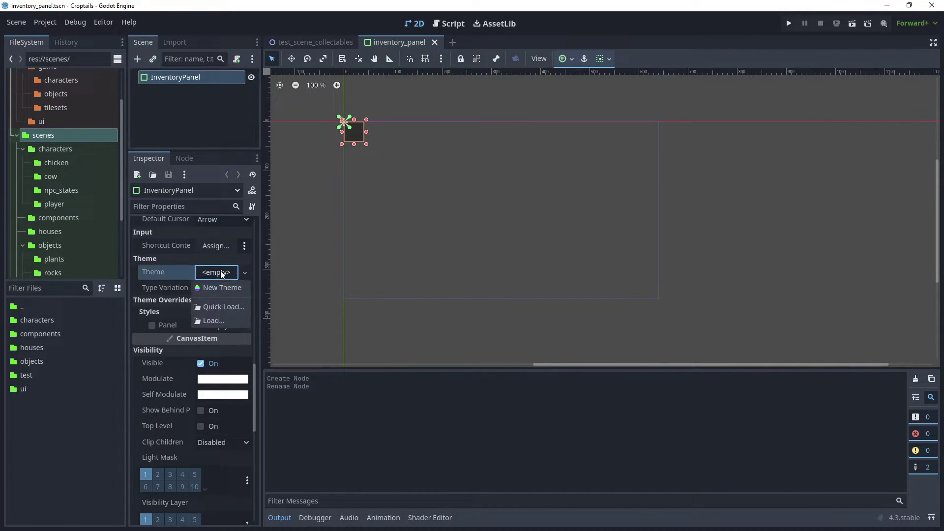
{"action": "left_click", "coordinate": [226, 308]}
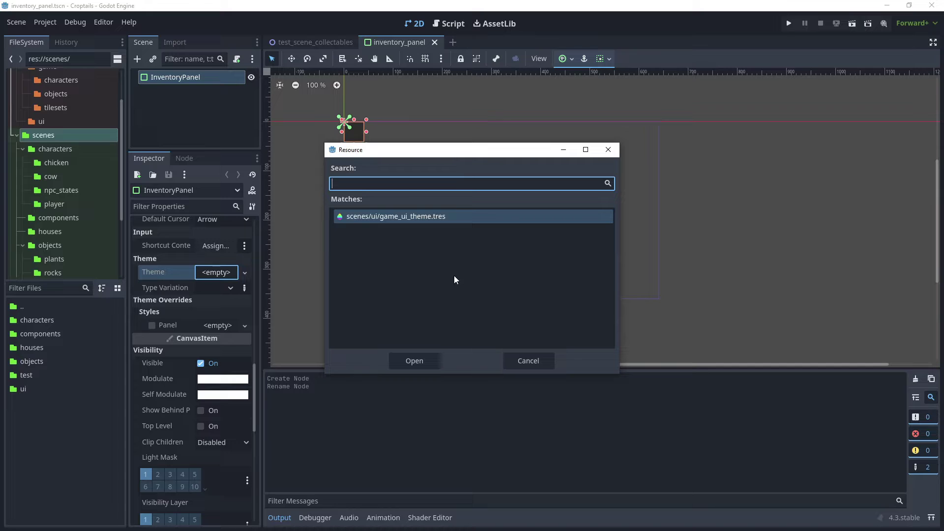
{"action": "left_click", "coordinate": [418, 361]}
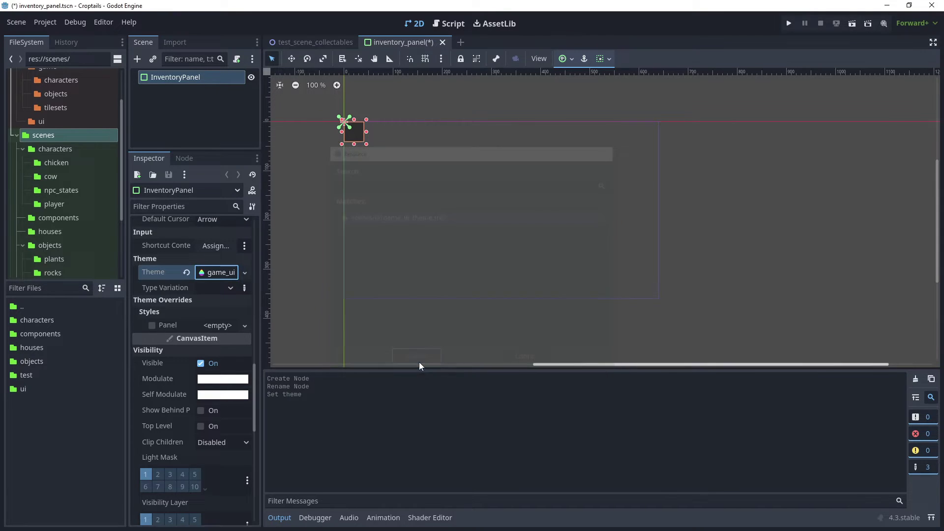
{"action": "left_click", "coordinate": [211, 274]}
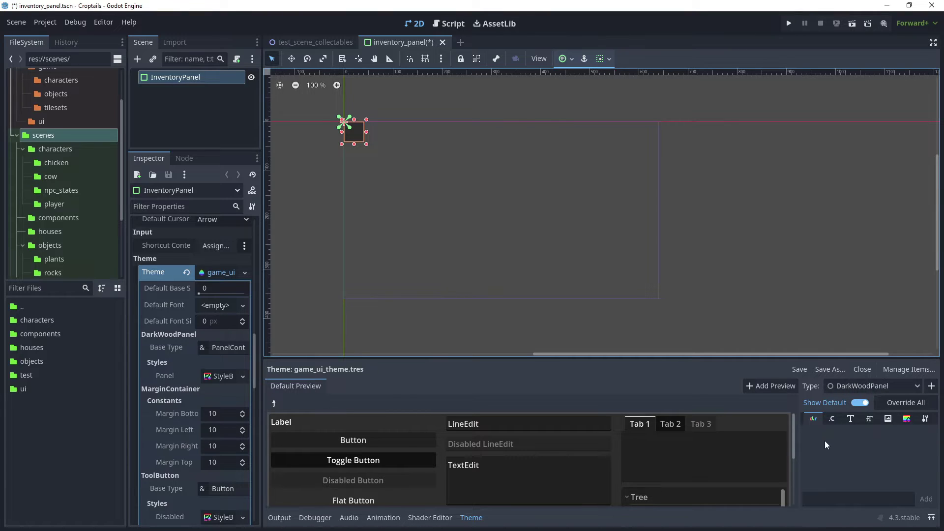
{"action": "left_click", "coordinate": [206, 273]}
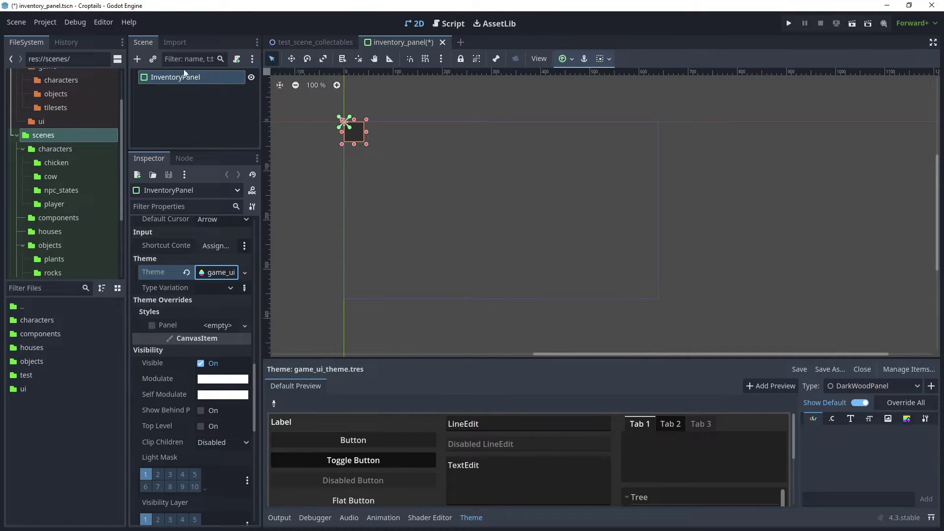
Step: Set the InventoryPanel's type variation to DarkWoodPanel
{"action": "left_click", "coordinate": [926, 418]}
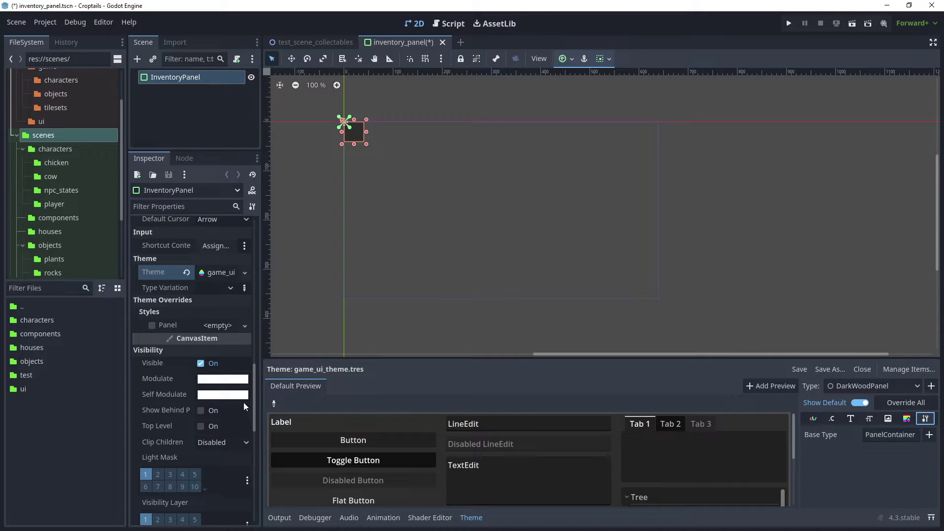
{"action": "left_click", "coordinate": [231, 288]}
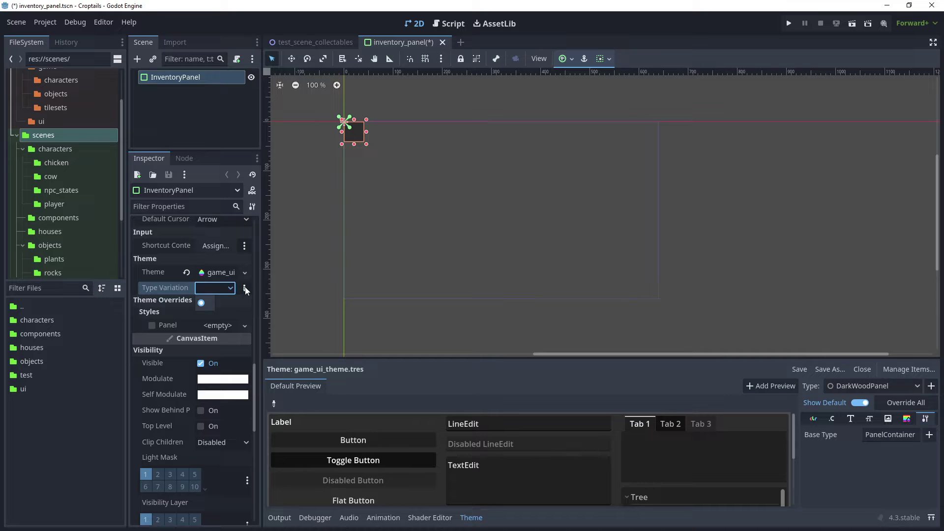
{"action": "left_click", "coordinate": [245, 288]}
{"action": "left_click", "coordinate": [245, 288]}
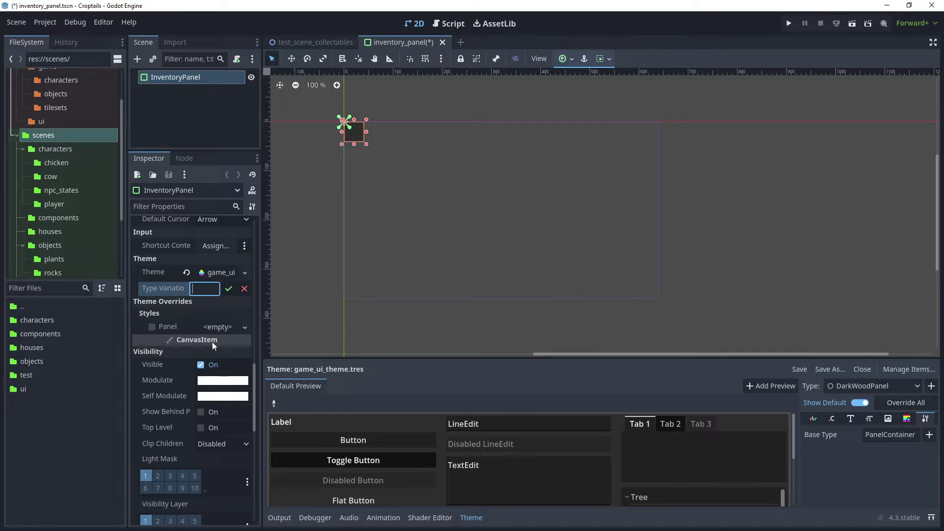
{"action": "type", "text": "DarkWoodPanel"}
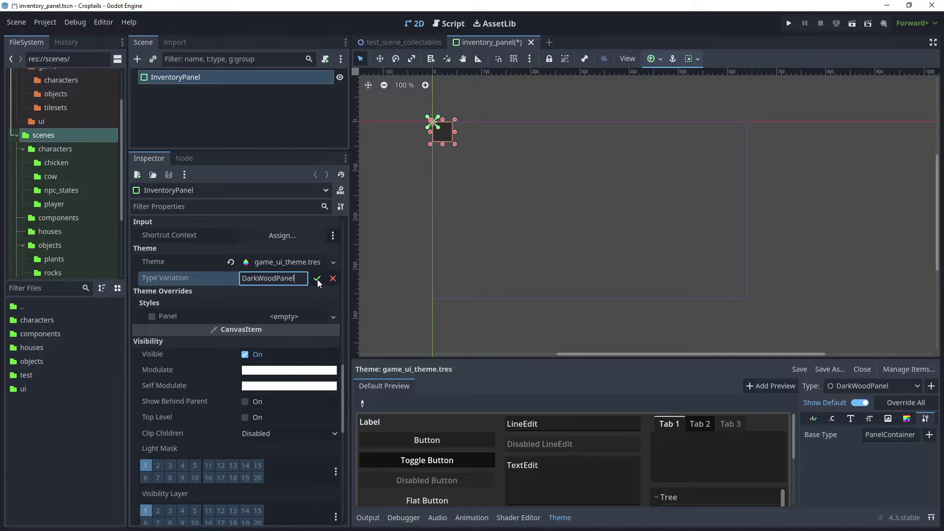
{"action": "left_click", "coordinate": [317, 278]}
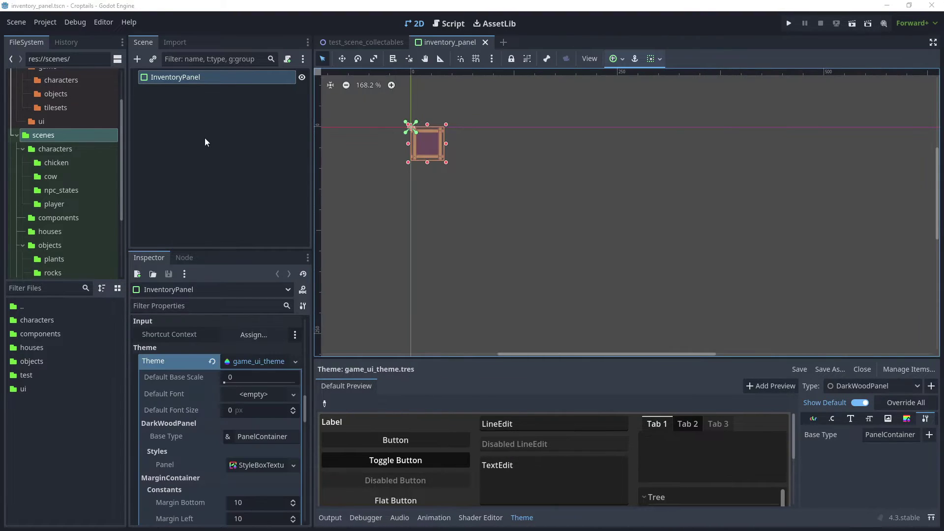
Step: Add a MarginContainer under InventoryPanel and a VBoxContainer inside it
{"action": "right_click", "coordinate": [185, 77]}
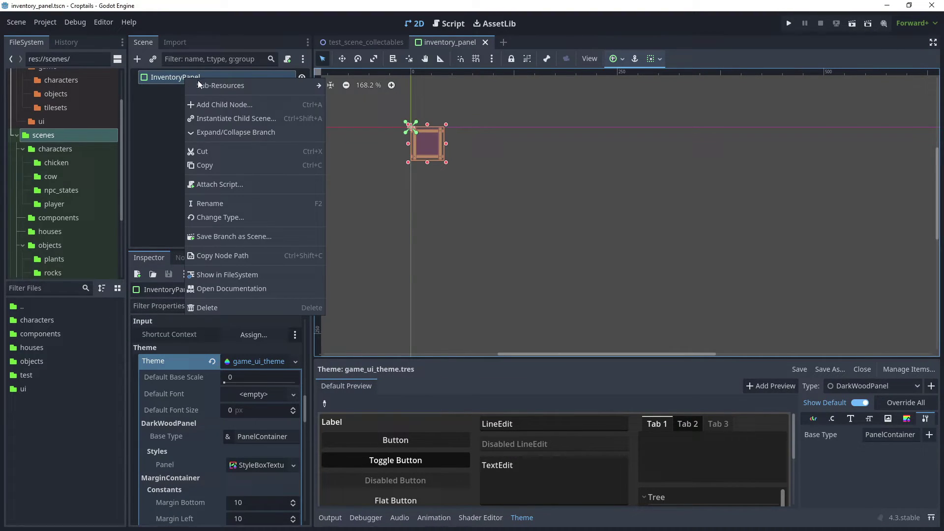
{"action": "left_click", "coordinate": [219, 109]}
{"action": "type", "text": "margin"}
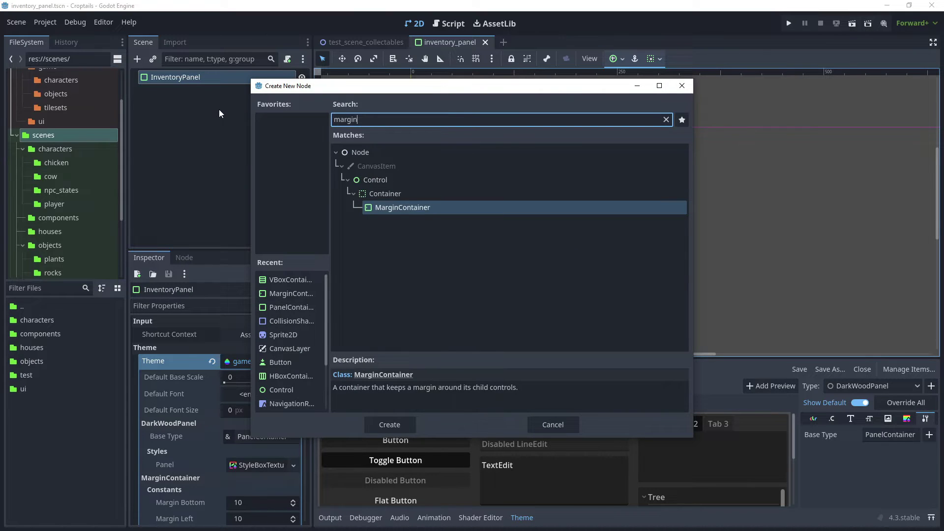
{"action": "key", "text": "Return"}
{"action": "right_click", "coordinate": [205, 95]}
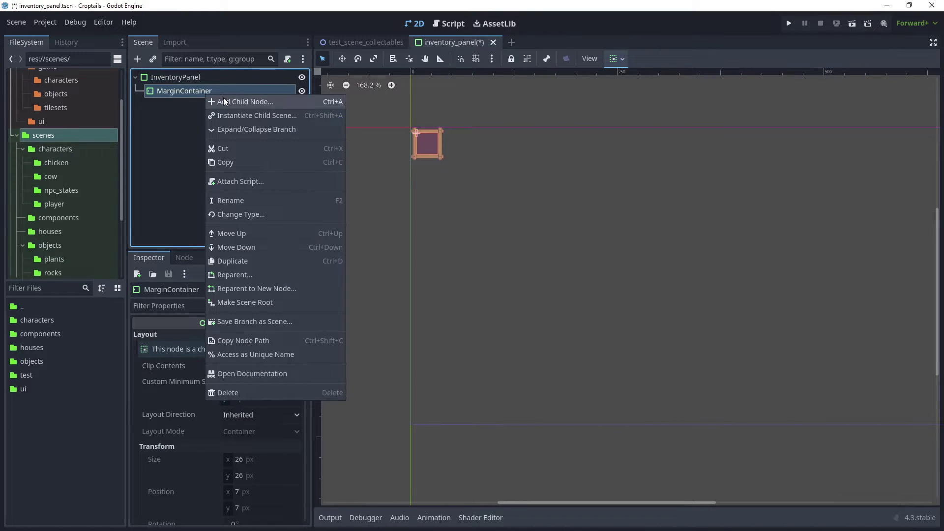
{"action": "left_click", "coordinate": [224, 97]}
{"action": "type", "text": "vbo"}
{"action": "key", "text": "Return"}
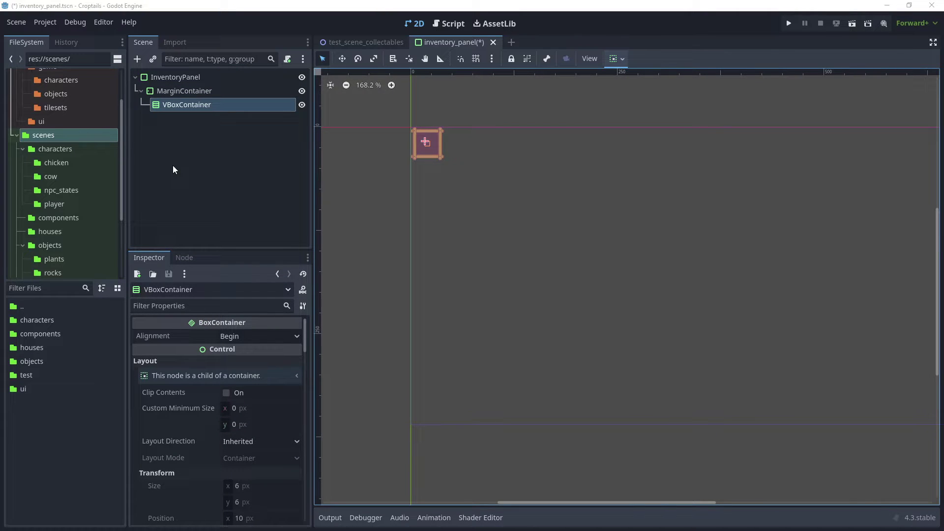
Step: Add a PanelContainer named Logs inside the VBoxContainer, then reselect InventoryPanel
{"action": "right_click", "coordinate": [182, 110]}
{"action": "left_click", "coordinate": [211, 116]}
{"action": "type", "text": "panel"}
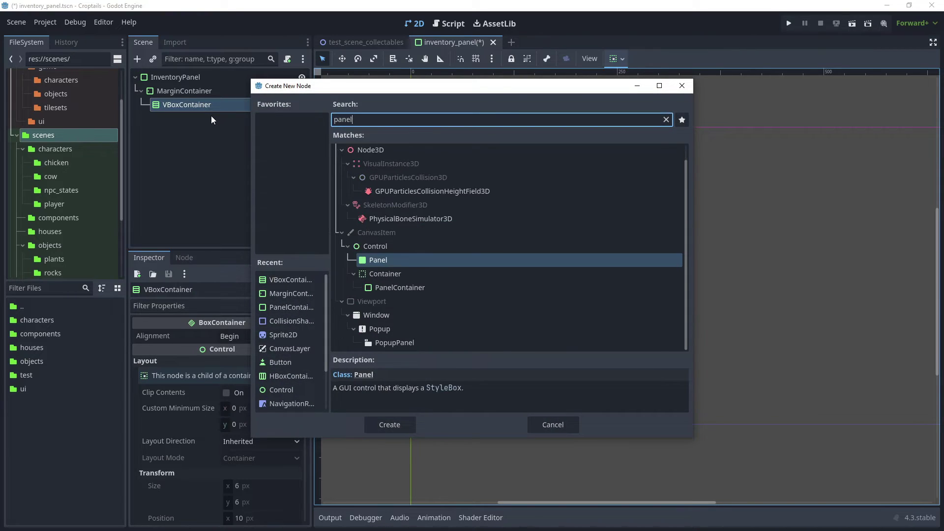
{"action": "left_click", "coordinate": [407, 289]}
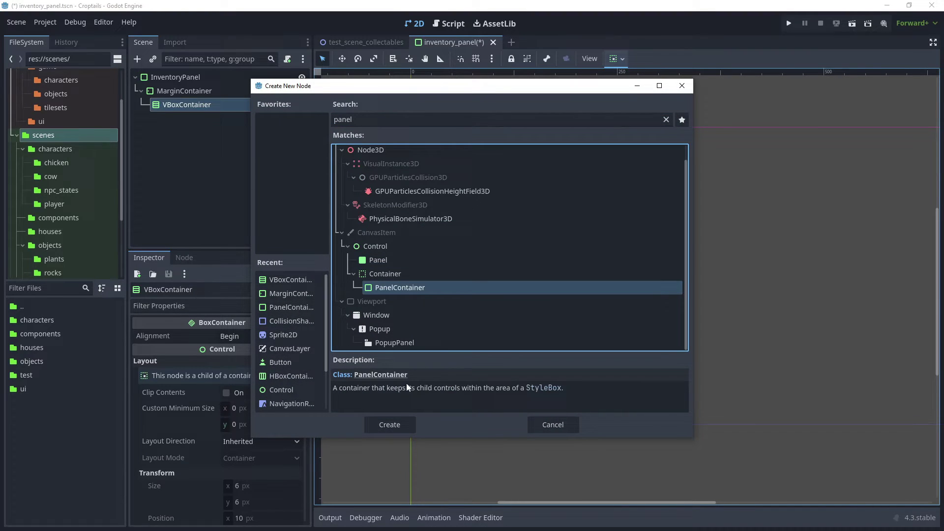
{"action": "left_click", "coordinate": [396, 426]}
{"action": "key", "text": "F2"}
{"action": "type", "text": "Logs"}
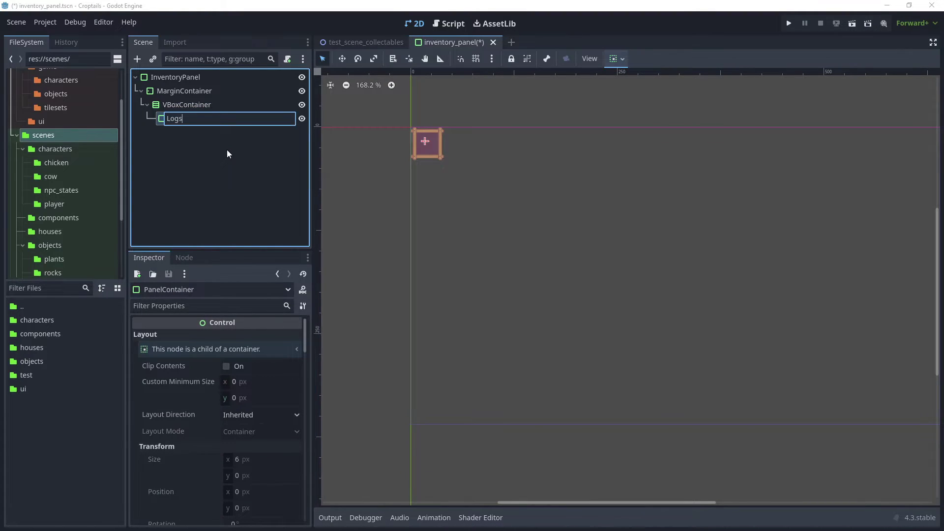
{"action": "key", "text": "Return"}
{"action": "left_click", "coordinate": [184, 77]}
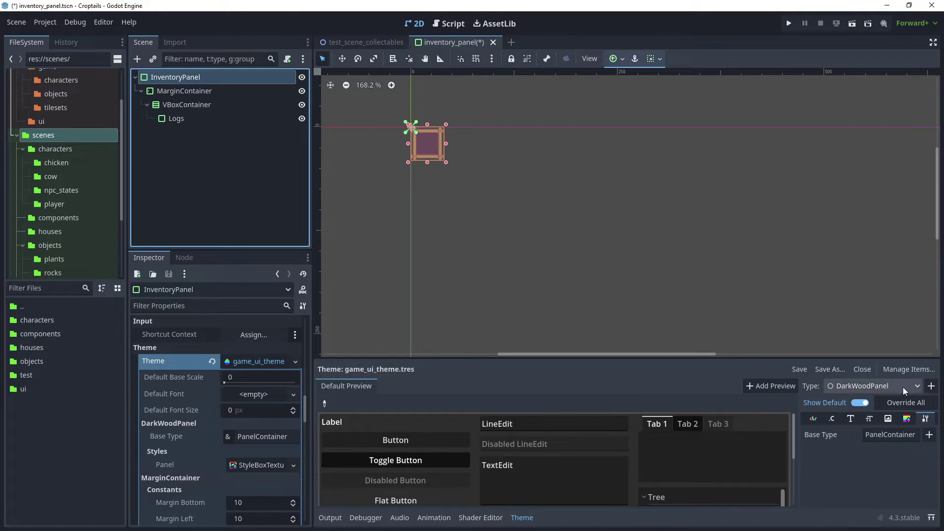
Step: Add an InventoryItemPanel type to the theme with PanelContainer as its base type
{"action": "left_click", "coordinate": [931, 386]}
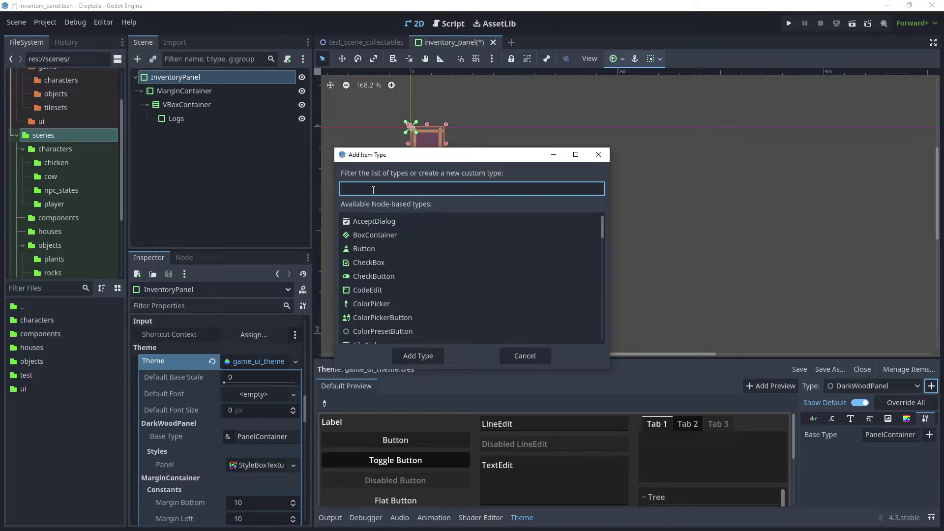
{"action": "type", "text": "Inventory"}
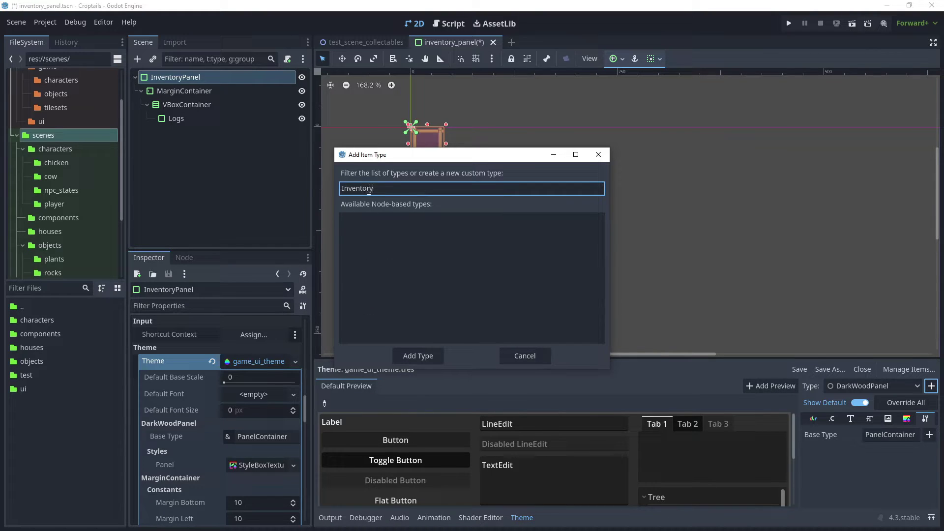
{"action": "type", "text": "ItemPanel"}
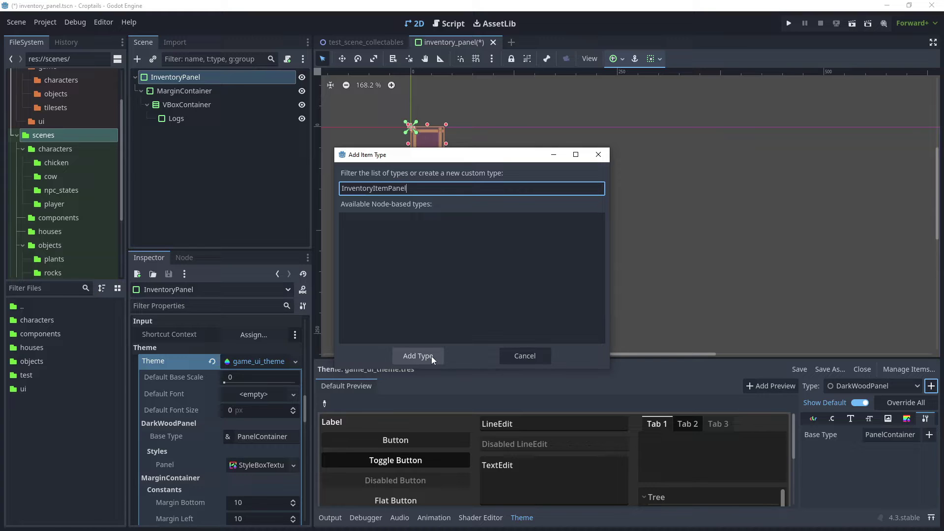
{"action": "left_click", "coordinate": [418, 356]}
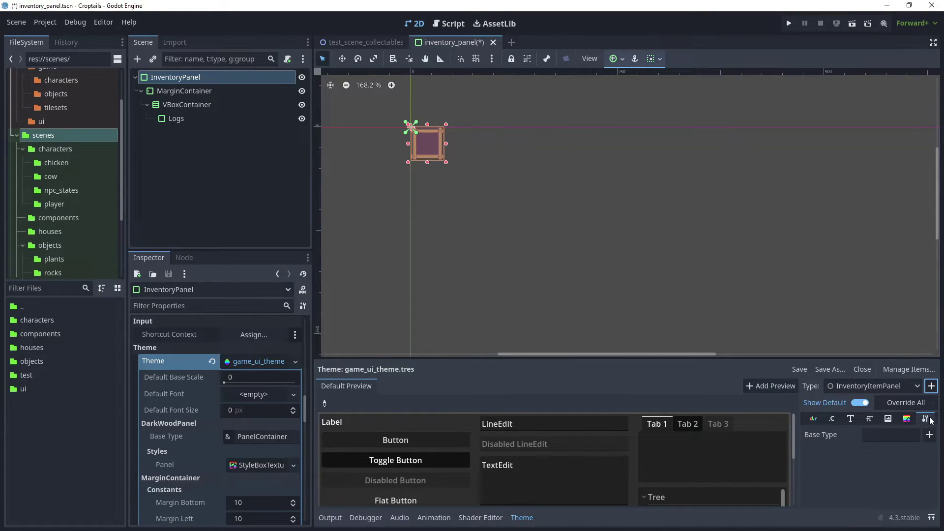
{"action": "left_click", "coordinate": [929, 436]}
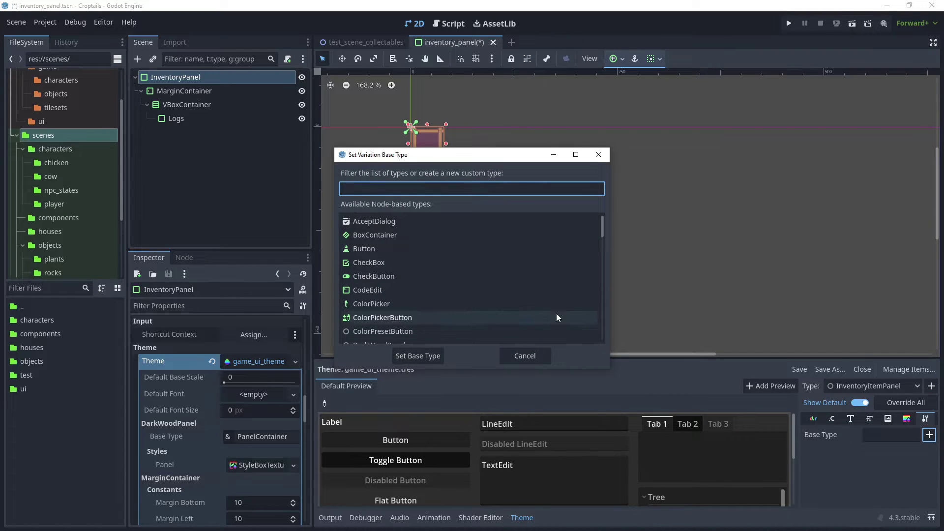
{"action": "type", "text": "panel"}
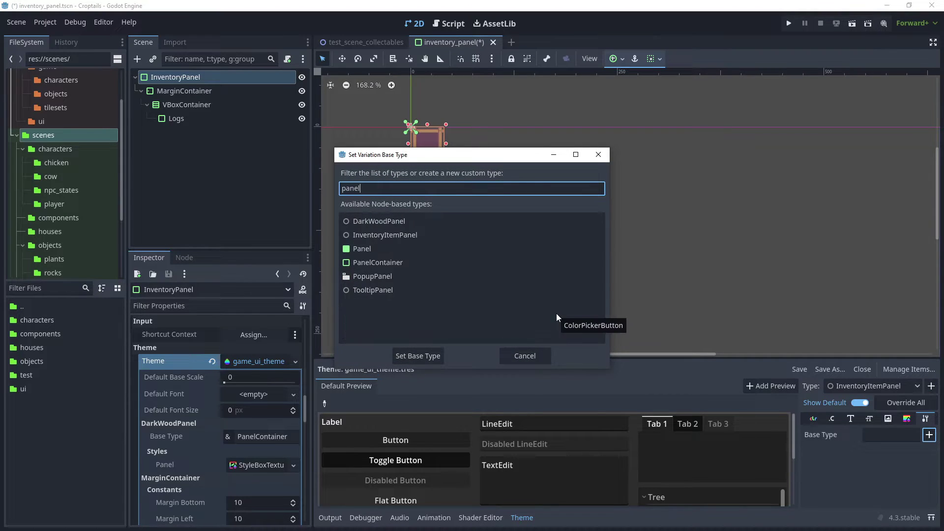
{"action": "left_click", "coordinate": [378, 264]}
{"action": "key", "text": "Return"}
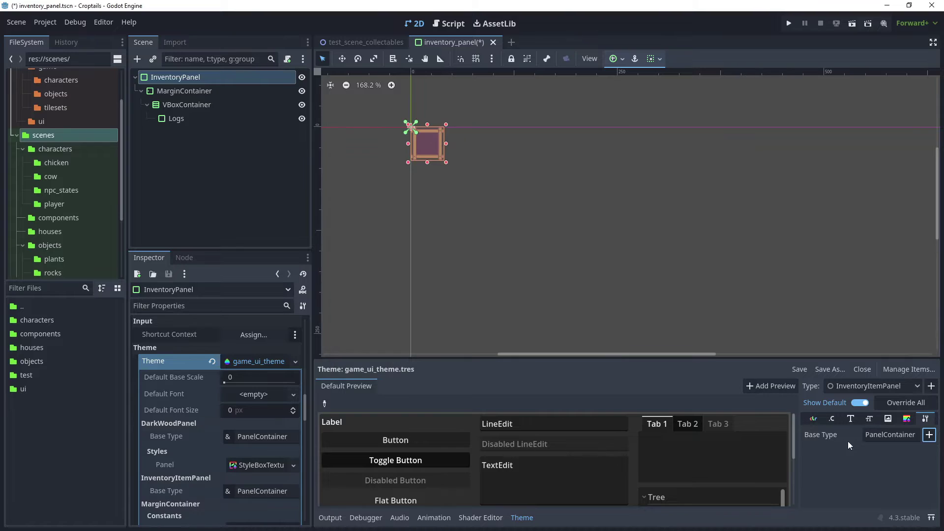
Step: Add a panel StyleBox entry to the InventoryItemPanel type
{"action": "left_click", "coordinate": [908, 418]}
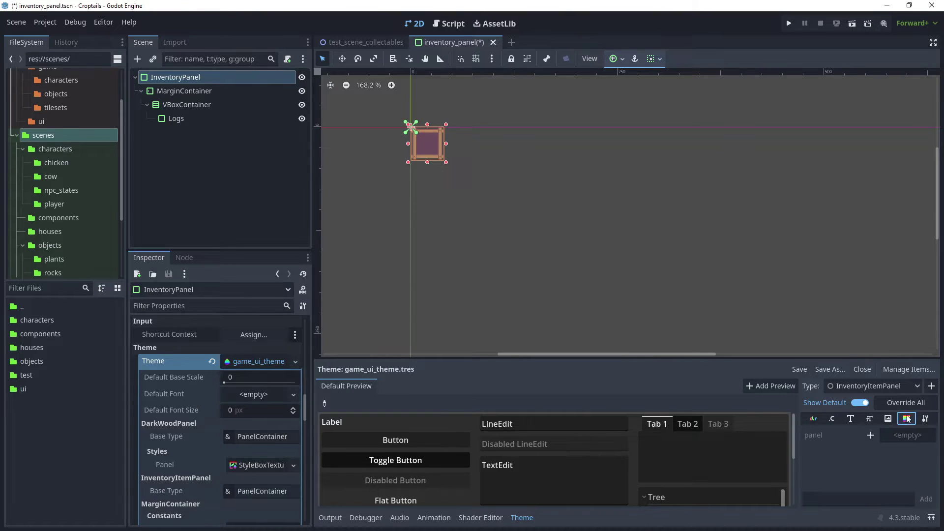
{"action": "left_click", "coordinate": [872, 437]}
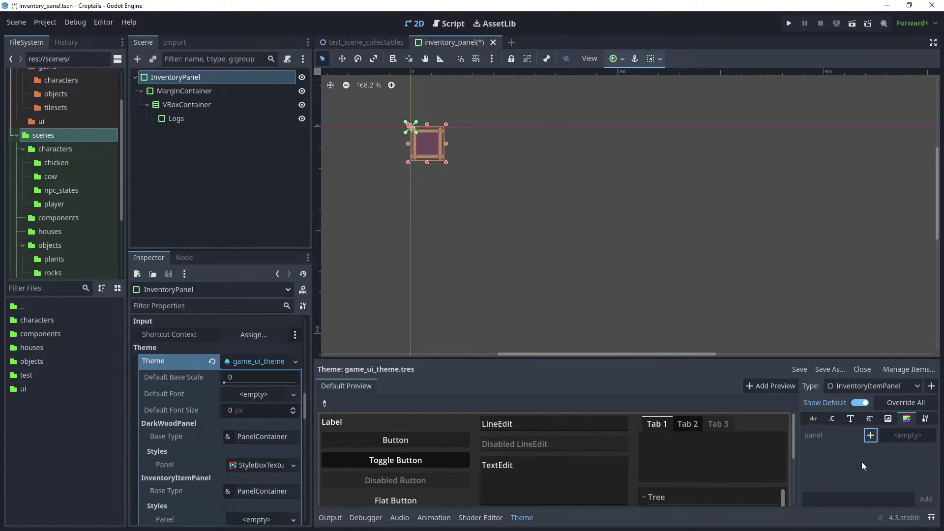
{"action": "left_click", "coordinate": [906, 436]}
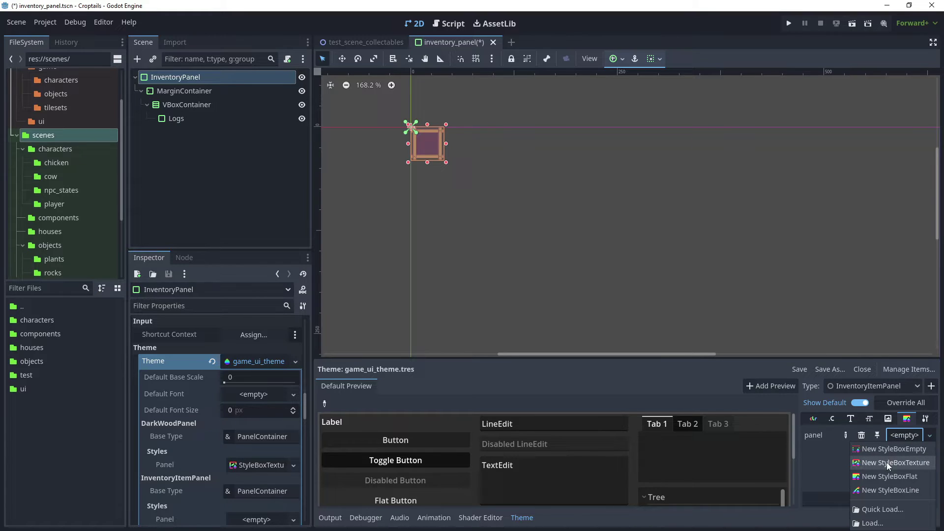
Step: Make the panel style a new StyleBoxTexture with a new AtlasTexture as its texture
{"action": "left_click", "coordinate": [914, 465]}
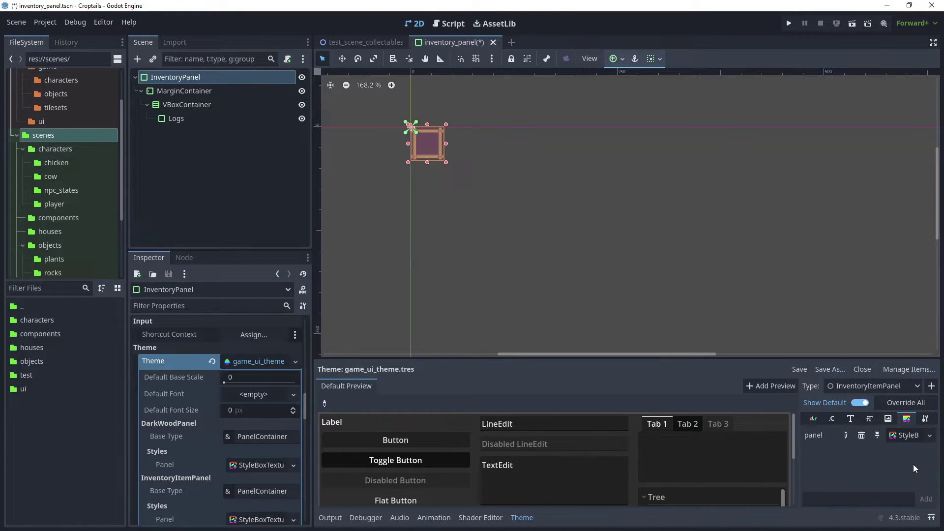
{"action": "left_click", "coordinate": [898, 436]}
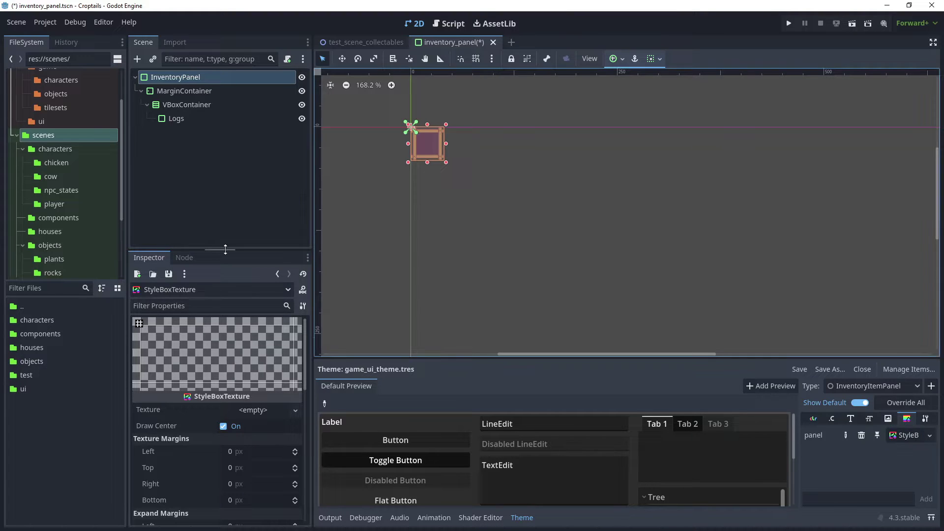
{"action": "left_click_drag", "start_coordinate": [225, 250], "coordinate": [244, 131]}
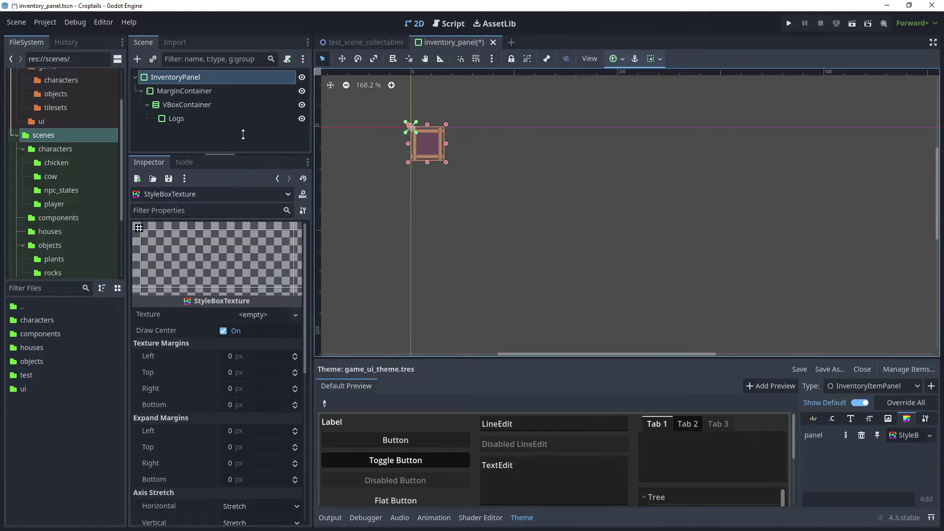
{"action": "left_click", "coordinate": [257, 312]}
{"action": "left_click", "coordinate": [225, 351]}
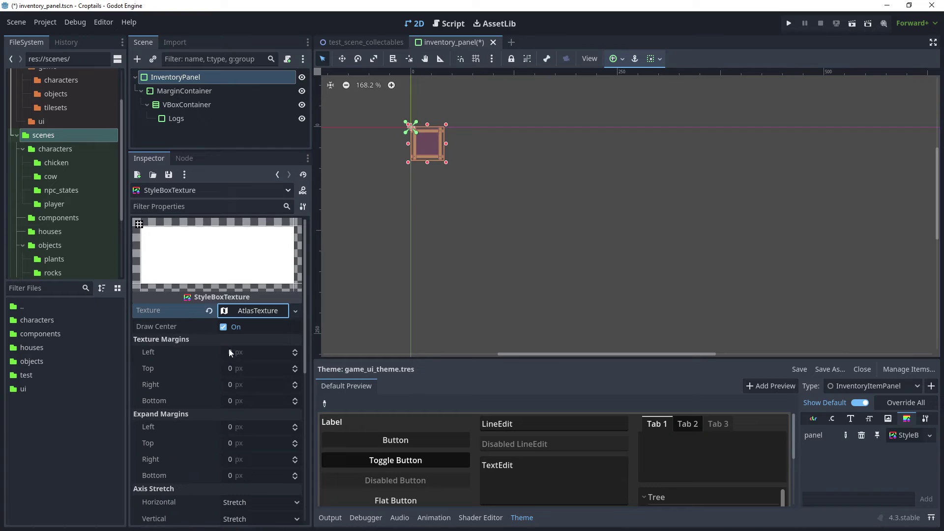
Step: Set the AtlasTexture's atlas to basic_ui_sprites.png from res://assets/ui
{"action": "left_click", "coordinate": [253, 311]}
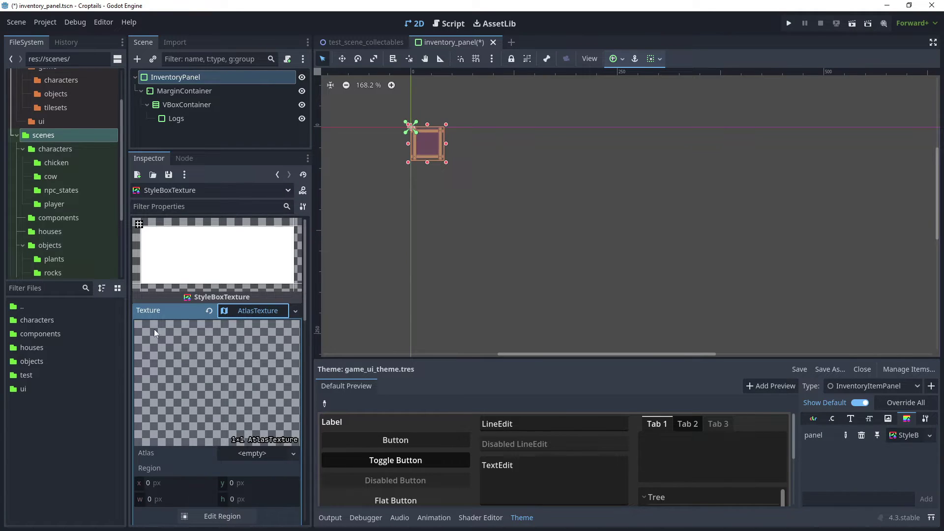
{"action": "scroll", "coordinate": [79, 170], "scroll_direction": "up", "scroll_amount": 3}
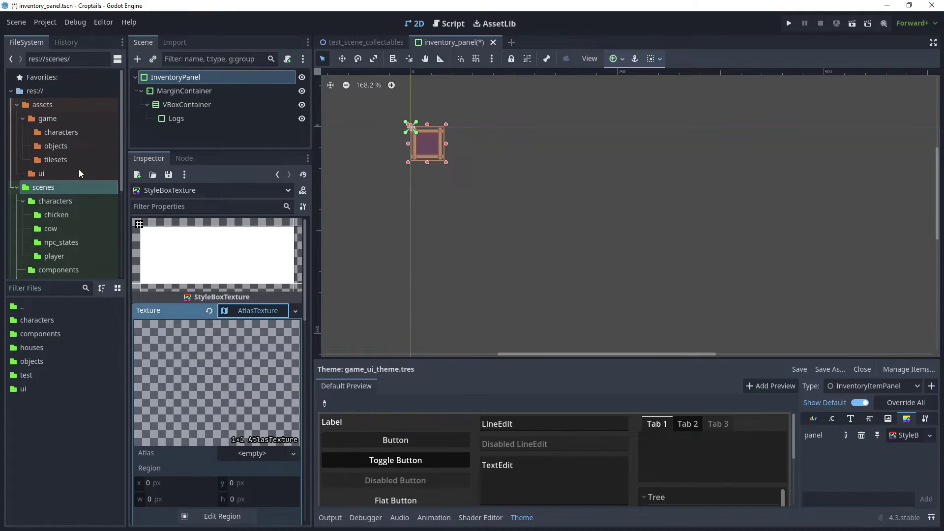
{"action": "left_click", "coordinate": [40, 174]}
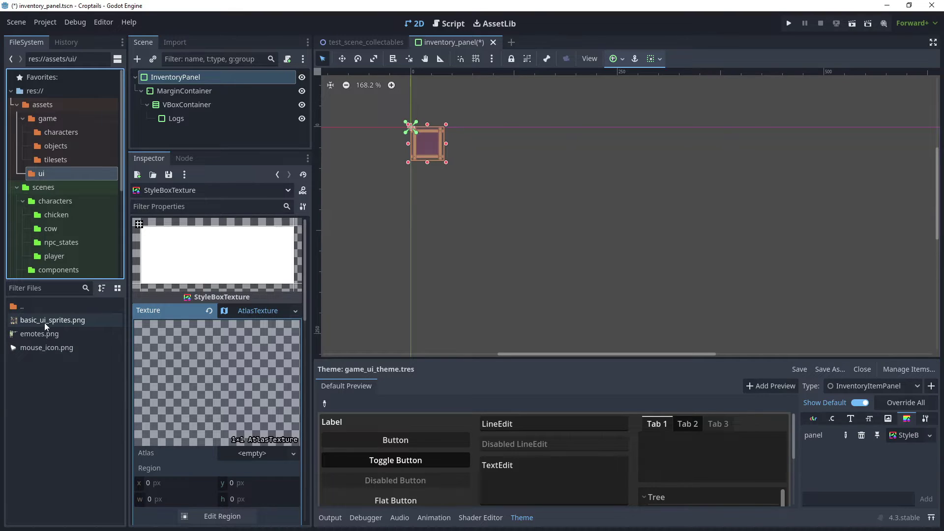
{"action": "left_click_drag", "start_coordinate": [47, 322], "coordinate": [245, 456]}
{"action": "scroll", "coordinate": [236, 400], "scroll_direction": "down", "scroll_amount": 5}
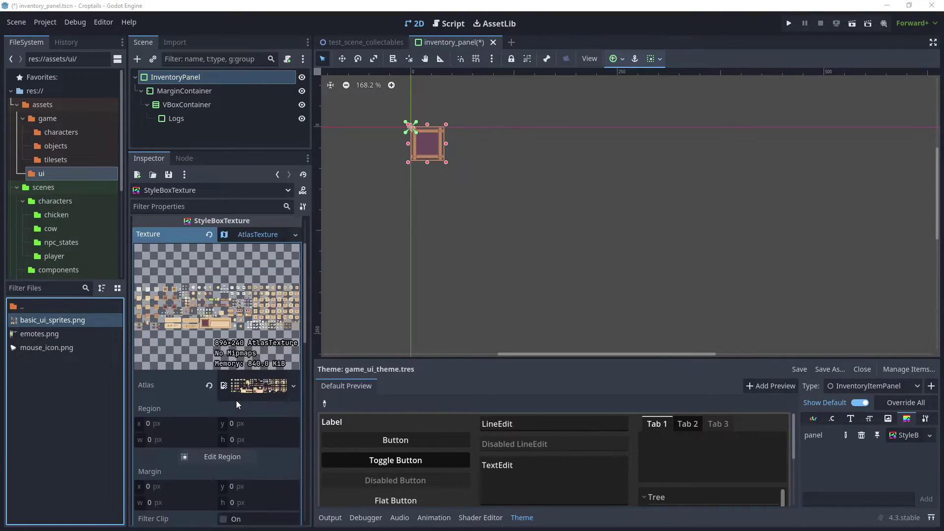
Step: Crop the atlas region to the square tan tile using Auto Slice
{"action": "left_click", "coordinate": [224, 341]}
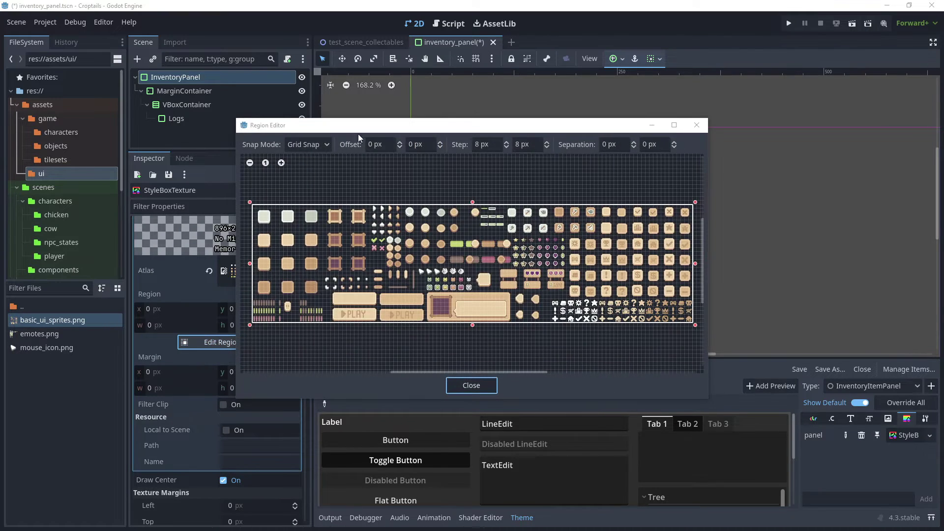
{"action": "left_click", "coordinate": [326, 144]}
{"action": "left_click", "coordinate": [314, 201]}
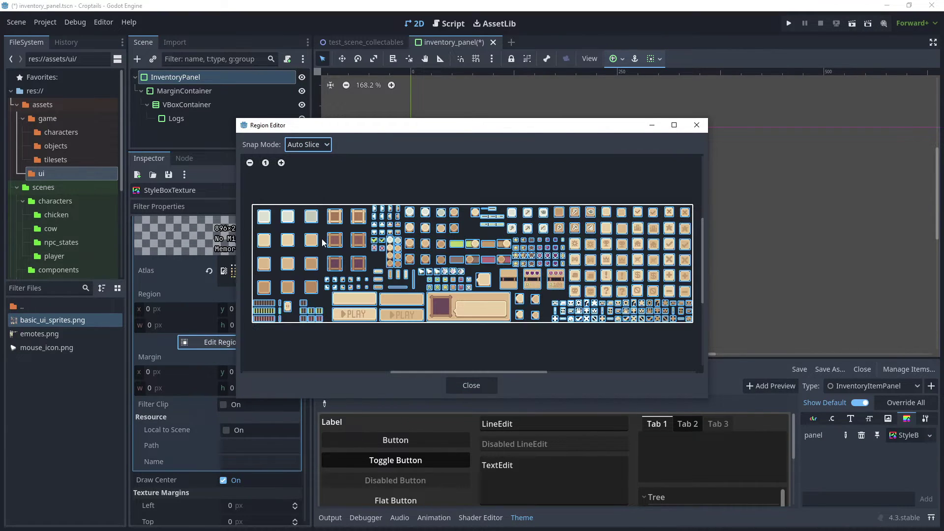
{"action": "scroll", "coordinate": [337, 243], "scroll_direction": "up", "scroll_amount": 2}
{"action": "scroll", "coordinate": [338, 243], "scroll_direction": "up", "scroll_amount": 1}
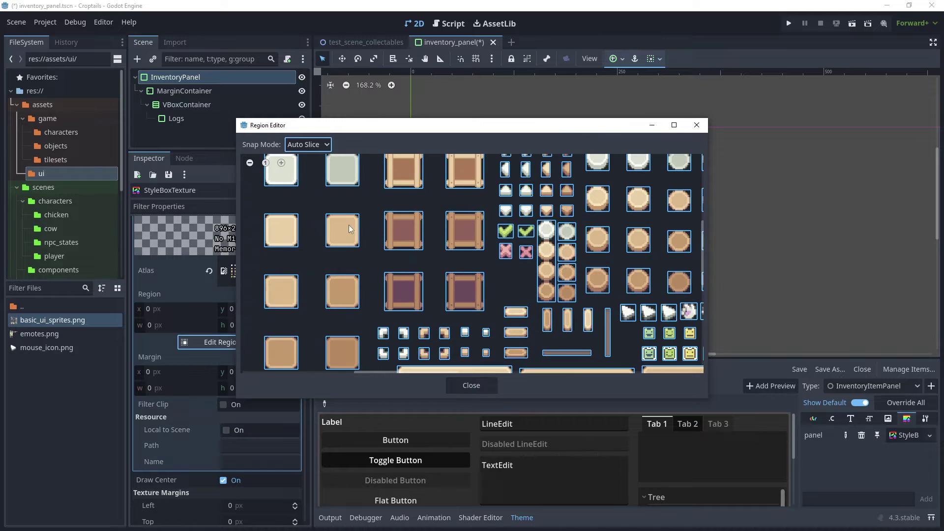
{"action": "left_click", "coordinate": [345, 226]}
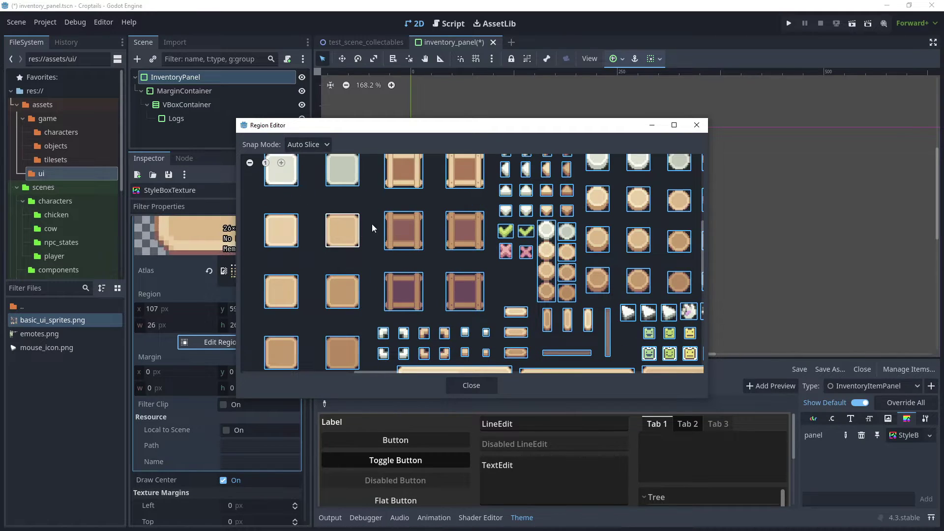
{"action": "left_click", "coordinate": [473, 384]}
Step: Set 4 px texture margins on the style with Pixel Snap, then save the scene
{"action": "scroll", "coordinate": [236, 350], "scroll_direction": "down", "scroll_amount": 5}
{"action": "left_click", "coordinate": [226, 343]}
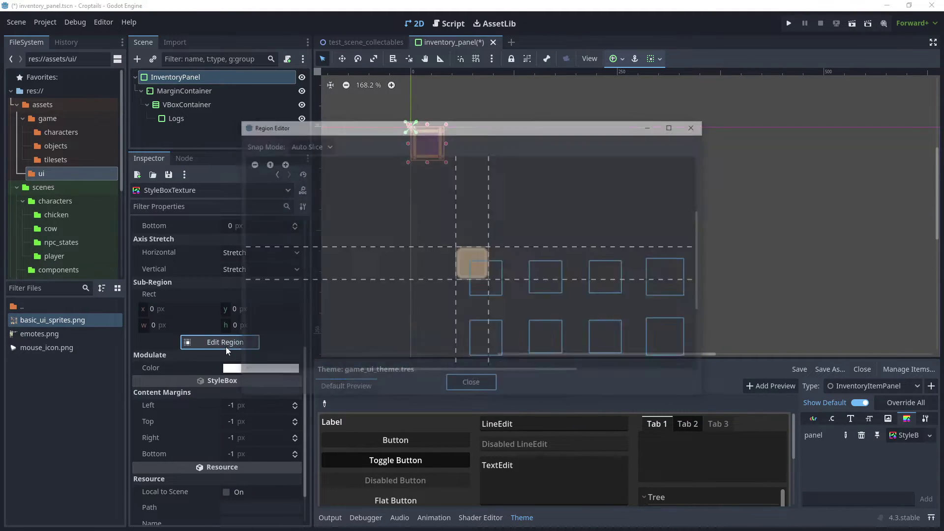
{"action": "scroll", "coordinate": [472, 281], "scroll_direction": "up", "scroll_amount": 3}
{"action": "left_click", "coordinate": [330, 145]}
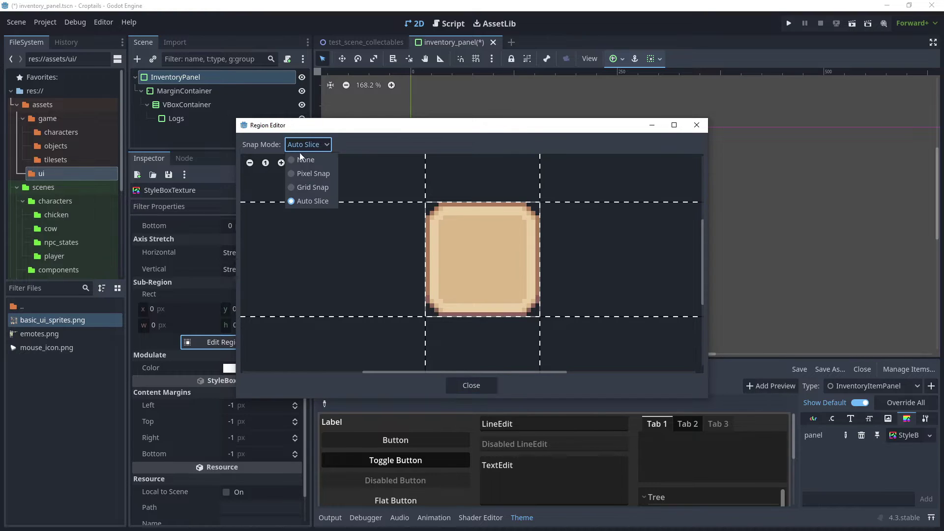
{"action": "left_click", "coordinate": [306, 174]}
{"action": "left_click_drag", "start_coordinate": [426, 182], "coordinate": [443, 182]}
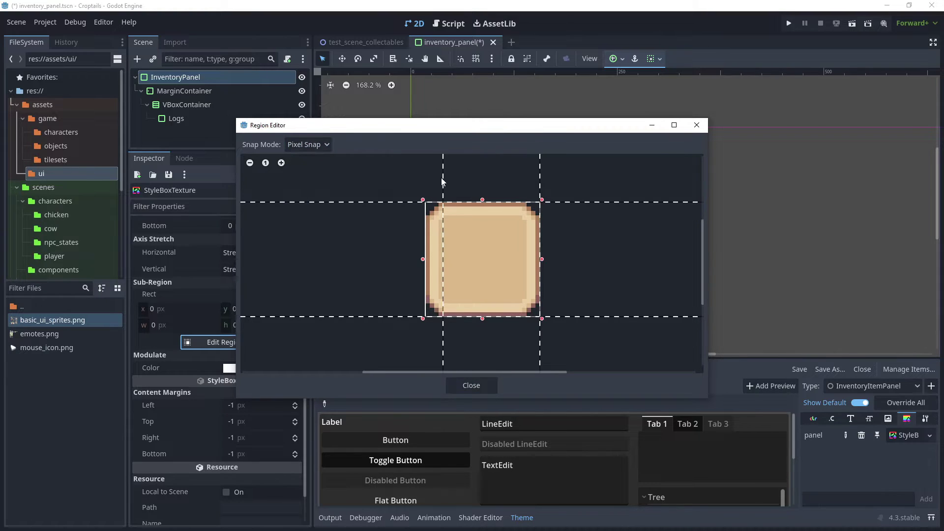
{"action": "left_click_drag", "start_coordinate": [592, 201], "coordinate": [592, 215]}
{"action": "left_click_drag", "start_coordinate": [566, 316], "coordinate": [566, 299]}
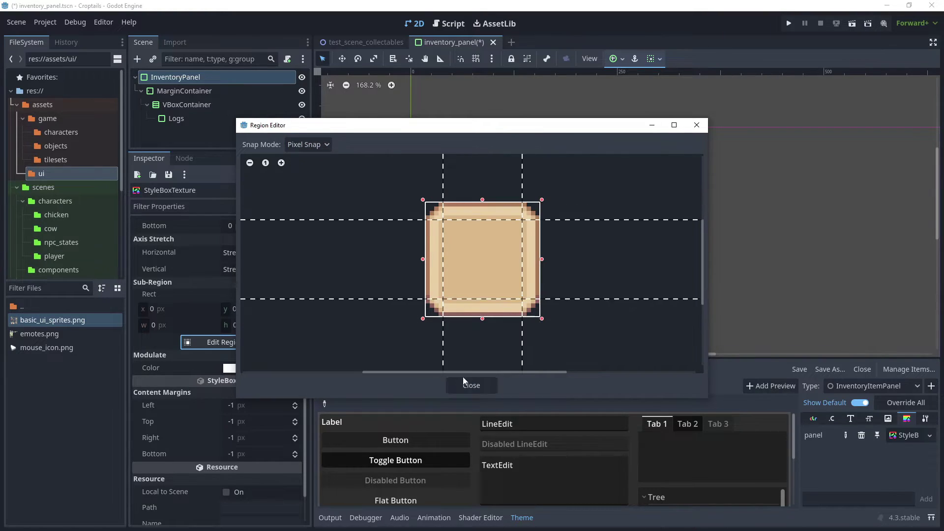
{"action": "left_click", "coordinate": [468, 385]}
{"action": "key", "text": "ctrl+s"}
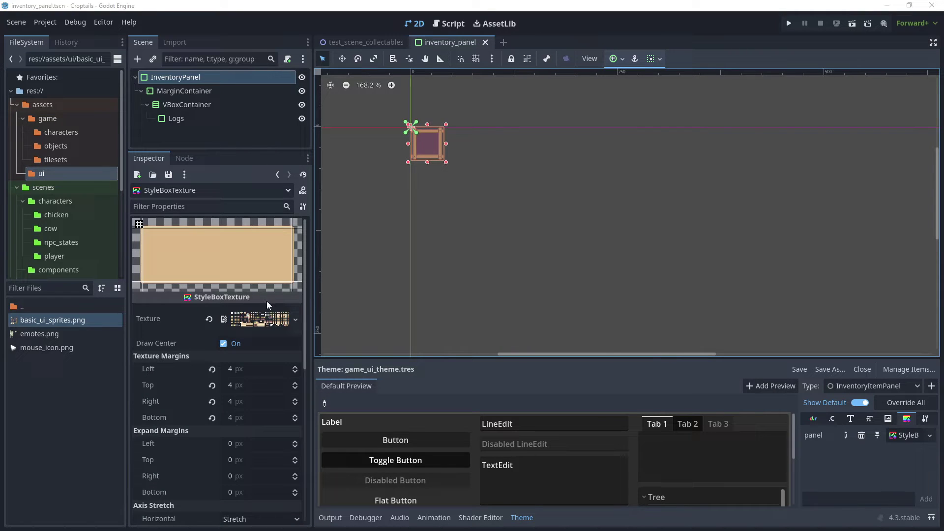
Step: Set the Logs node's type variation to InventoryItemPanel
{"action": "left_click", "coordinate": [178, 119]}
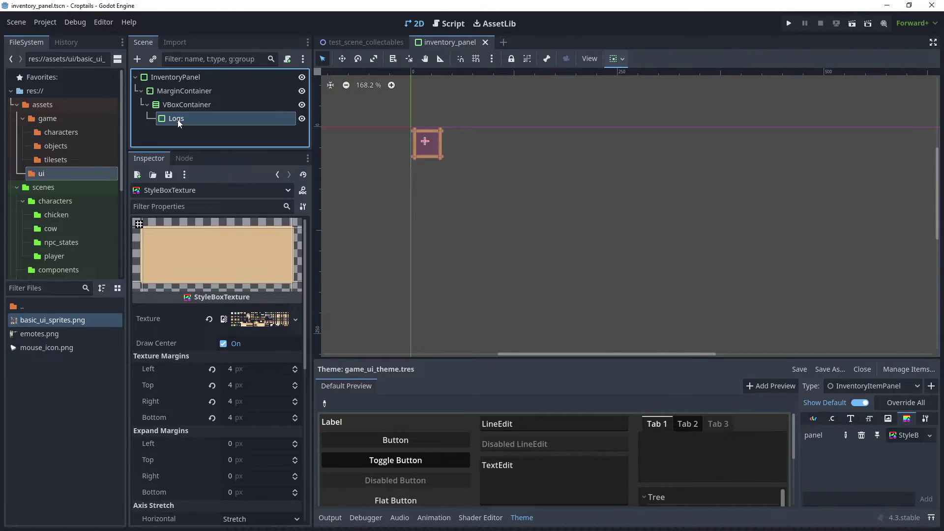
{"action": "scroll", "coordinate": [241, 306], "scroll_direction": "down", "scroll_amount": 10}
{"action": "scroll", "coordinate": [241, 306], "scroll_direction": "down", "scroll_amount": 5}
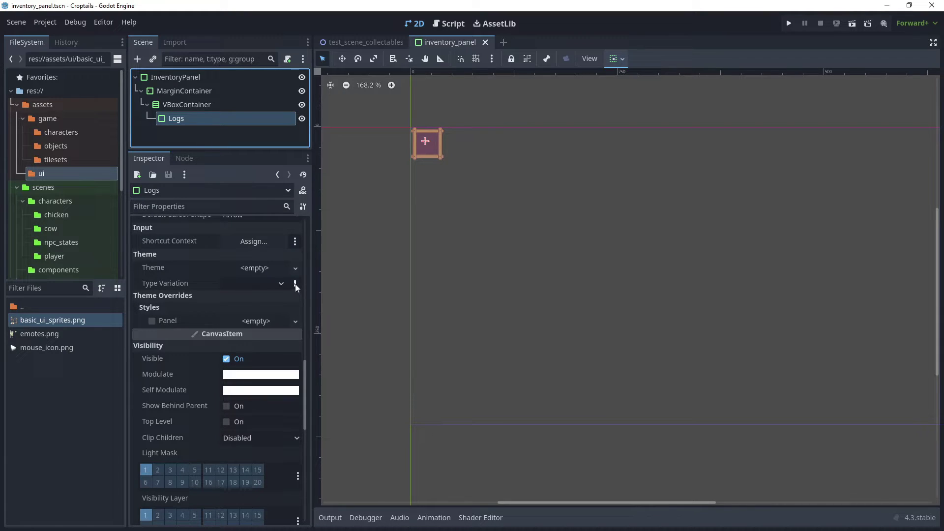
{"action": "left_click", "coordinate": [296, 285]}
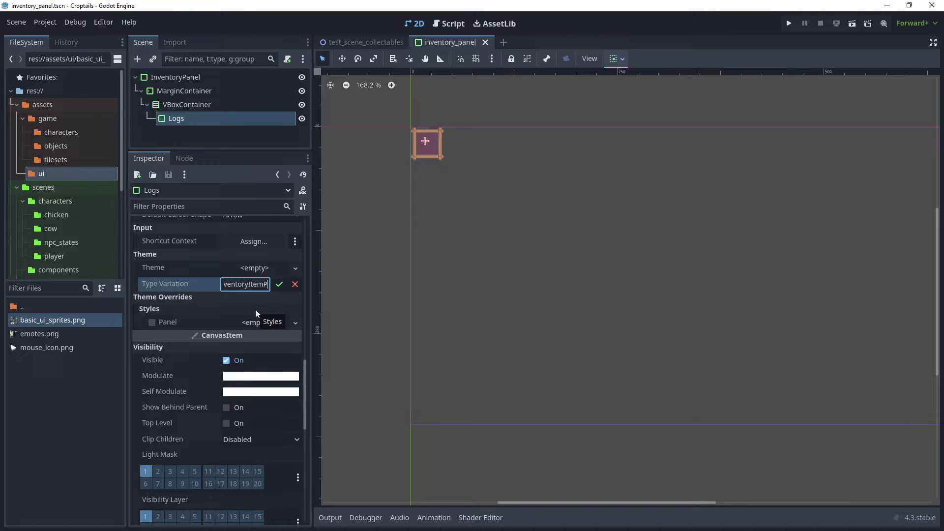
{"action": "left_click", "coordinate": [279, 285]}
{"action": "scroll", "coordinate": [426, 147], "scroll_direction": "up", "scroll_amount": 6}
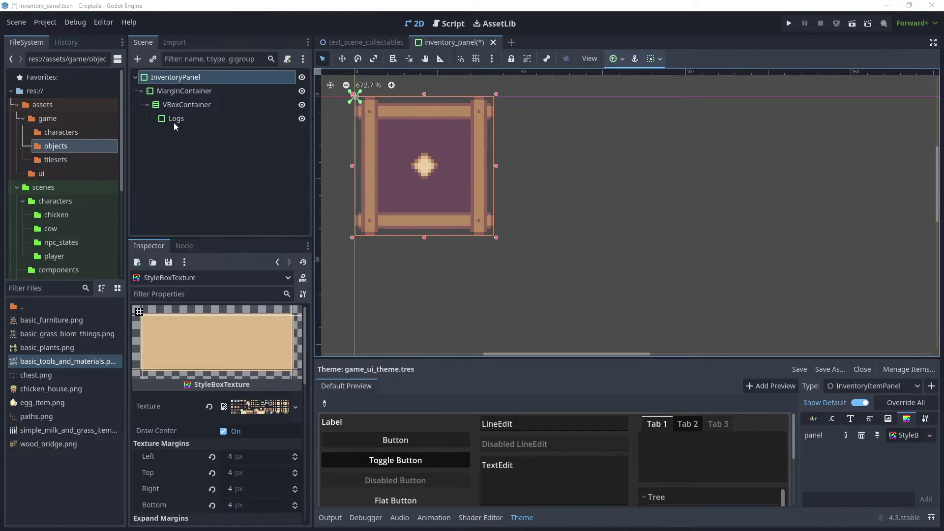
Step: Add a TextureRect child under the Logs node
{"action": "left_click", "coordinate": [173, 122]}
{"action": "right_click", "coordinate": [179, 118]}
{"action": "left_click", "coordinate": [210, 124]}
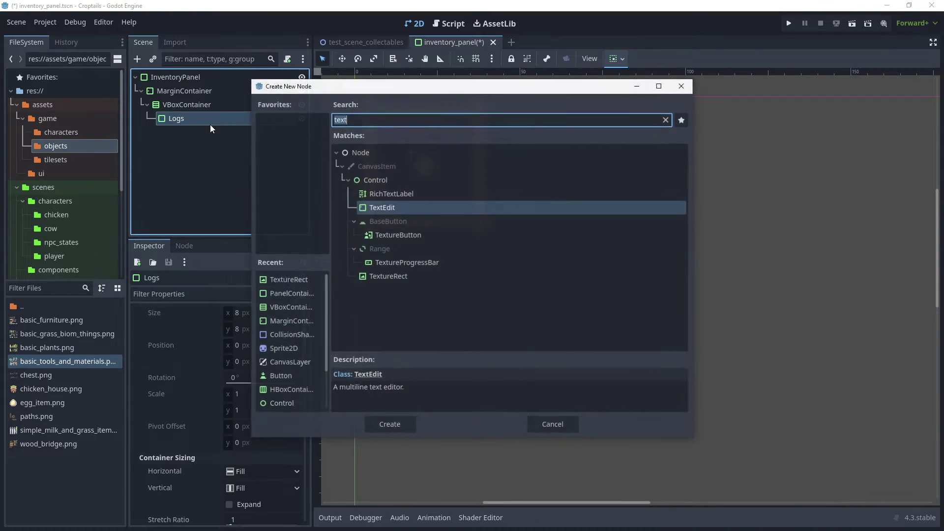
{"action": "type", "text": "text"}
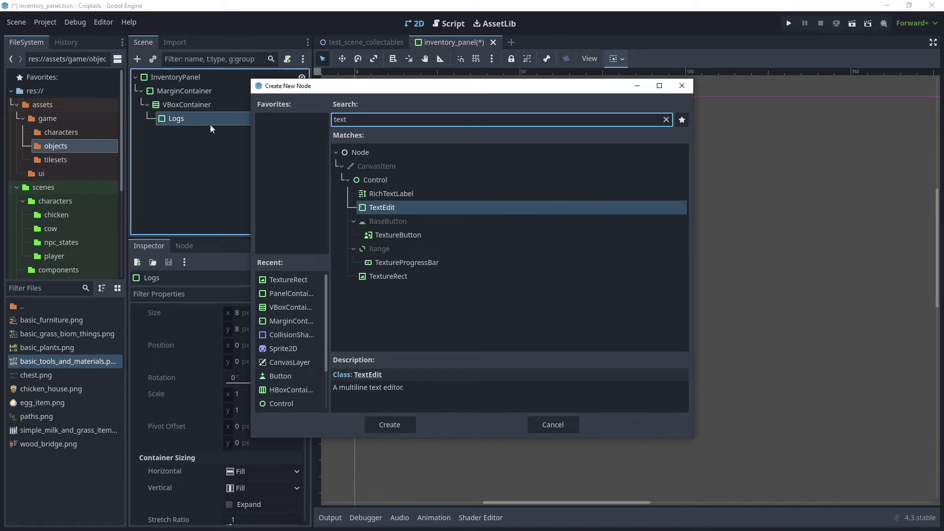
{"action": "double_click", "coordinate": [389, 276]}
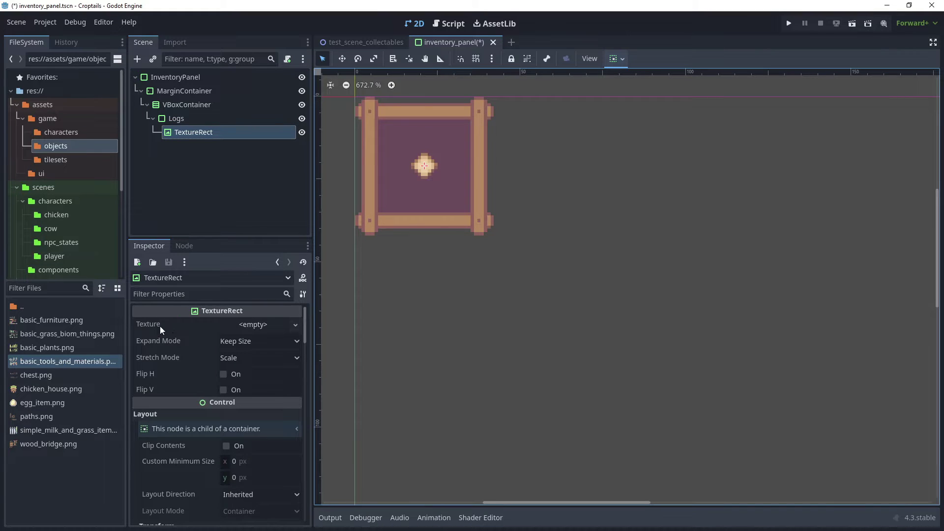
Step: Give the TextureRect a new AtlasTexture using basic_tools_and_materials.png as its atlas
{"action": "left_click", "coordinate": [264, 326]}
{"action": "left_click", "coordinate": [211, 352]}
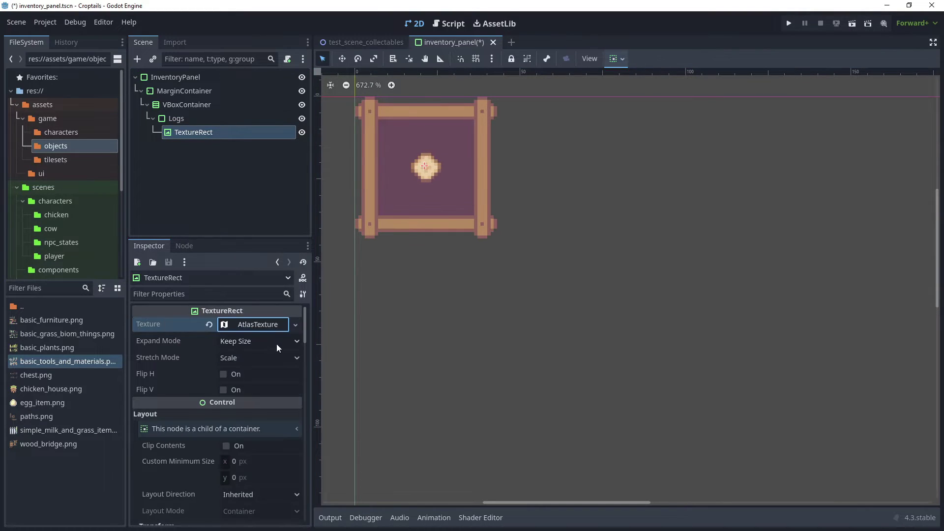
{"action": "left_click", "coordinate": [226, 327]}
{"action": "scroll", "coordinate": [190, 370], "scroll_direction": "down", "scroll_amount": 3}
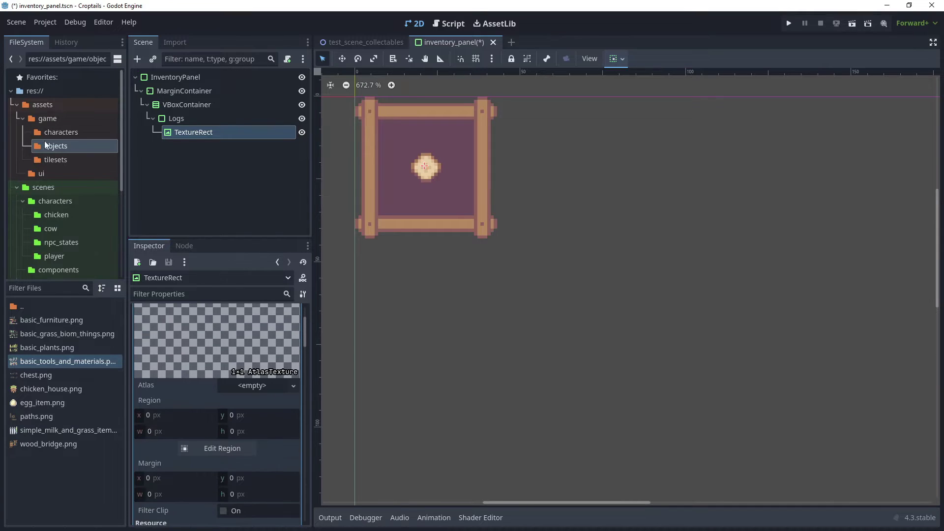
{"action": "left_click", "coordinate": [39, 105]}
{"action": "left_click", "coordinate": [58, 146]}
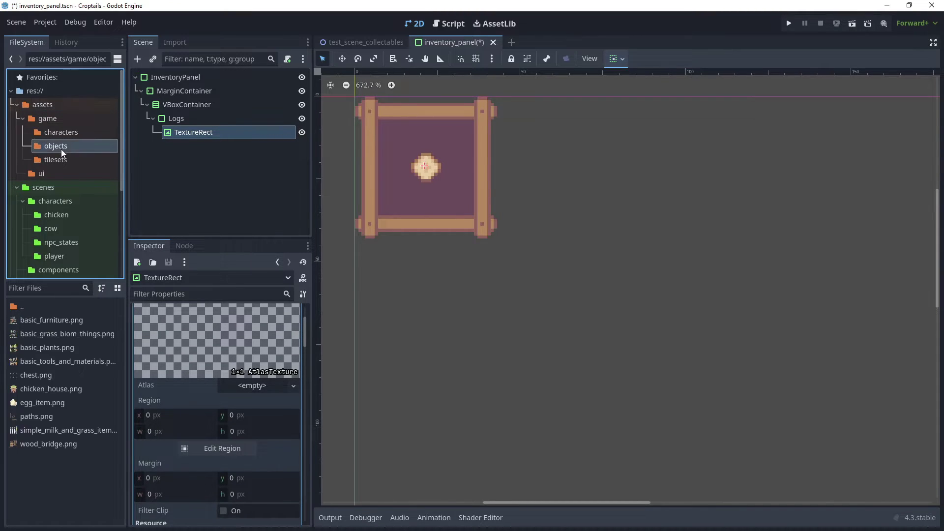
{"action": "left_click_drag", "start_coordinate": [50, 364], "coordinate": [237, 393]}
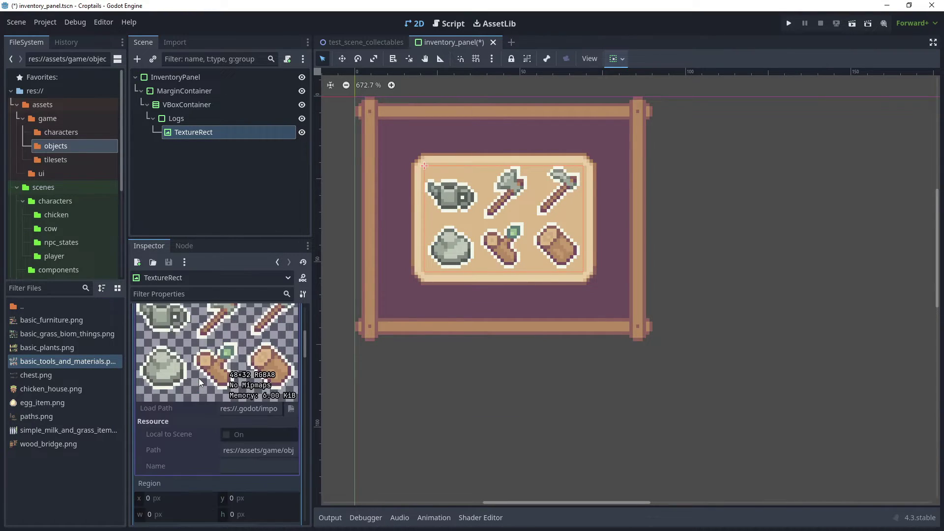
Step: Grid-snap a 16×16 atlas region around the bottom-middle wood log icon
{"action": "left_click", "coordinate": [213, 382]}
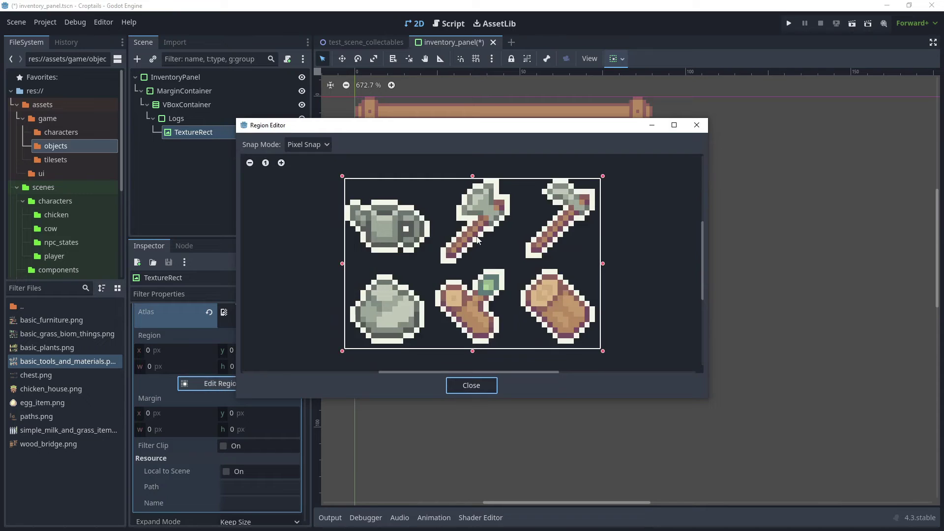
{"action": "left_click", "coordinate": [308, 144]}
{"action": "left_click", "coordinate": [318, 187]}
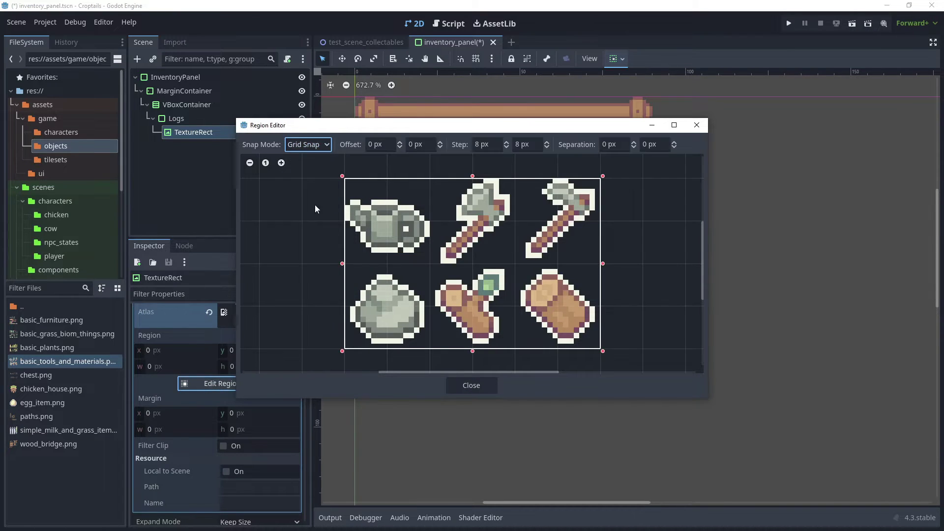
{"action": "left_click_drag", "start_coordinate": [433, 265], "coordinate": [505, 345]}
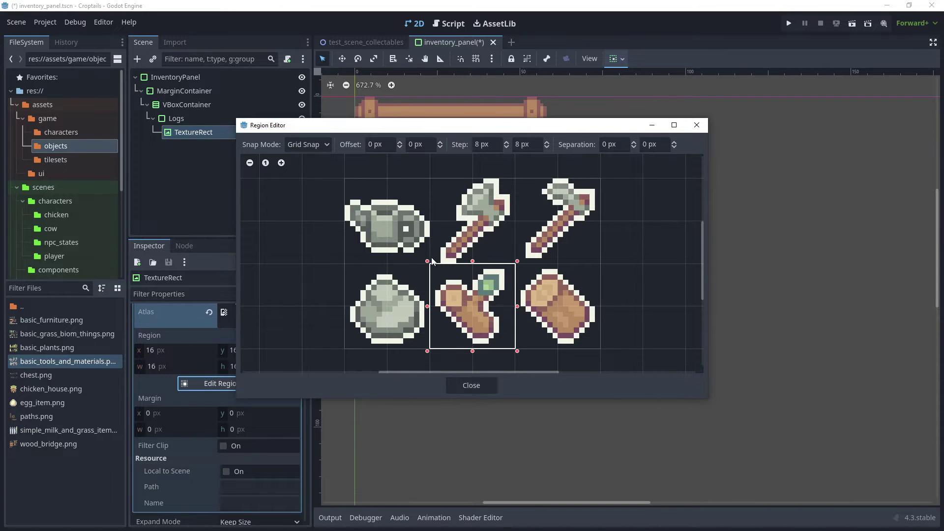
{"action": "left_click", "coordinate": [477, 385]}
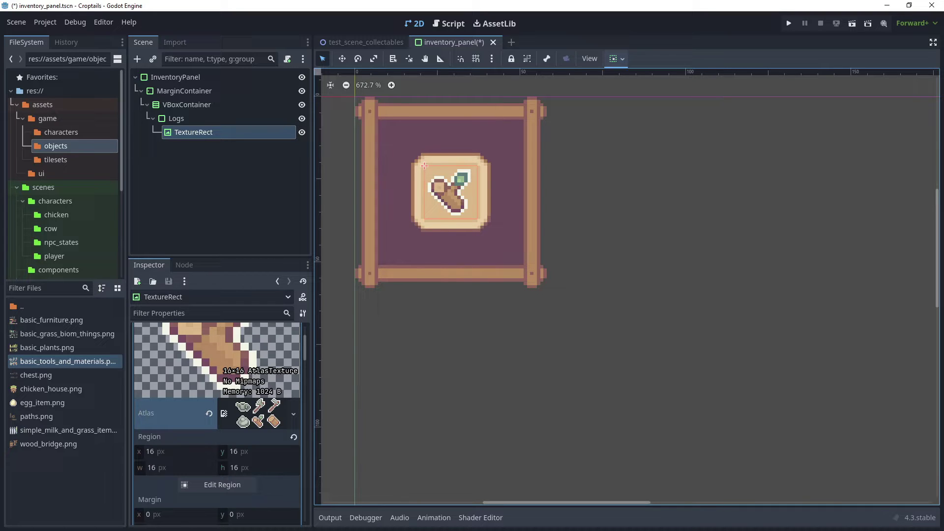
Step: Add a Label child under Logs named LogLabel
{"action": "right_click", "coordinate": [177, 117]}
{"action": "left_click", "coordinate": [200, 124]}
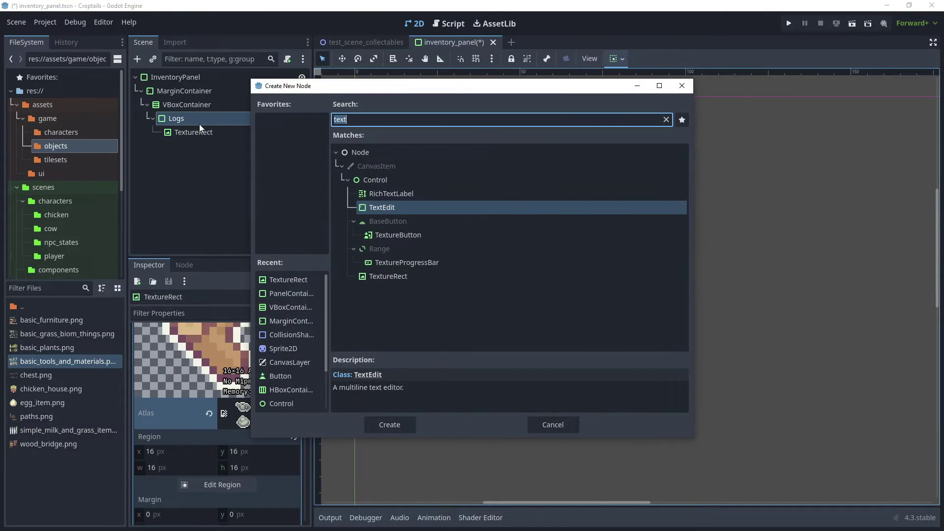
{"action": "type", "text": "label"}
{"action": "key", "text": "Return"}
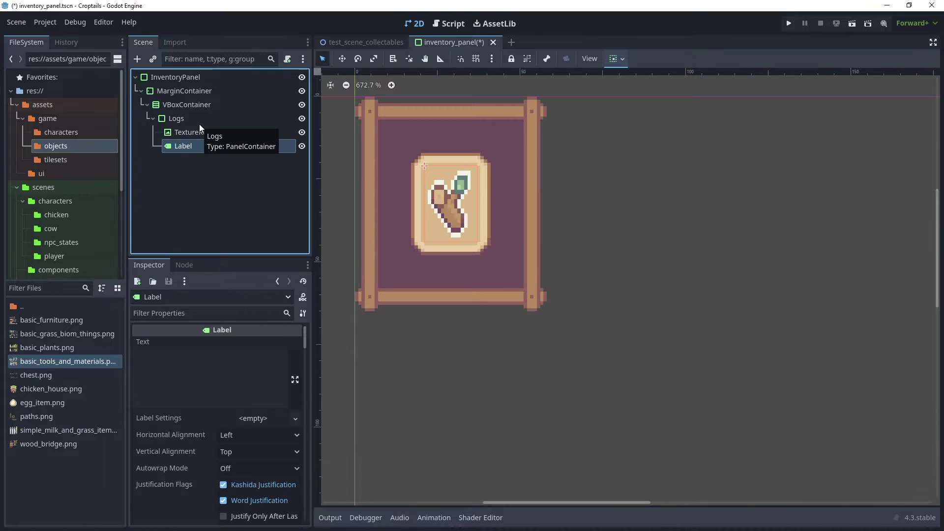
{"action": "type", "text": "Log"}
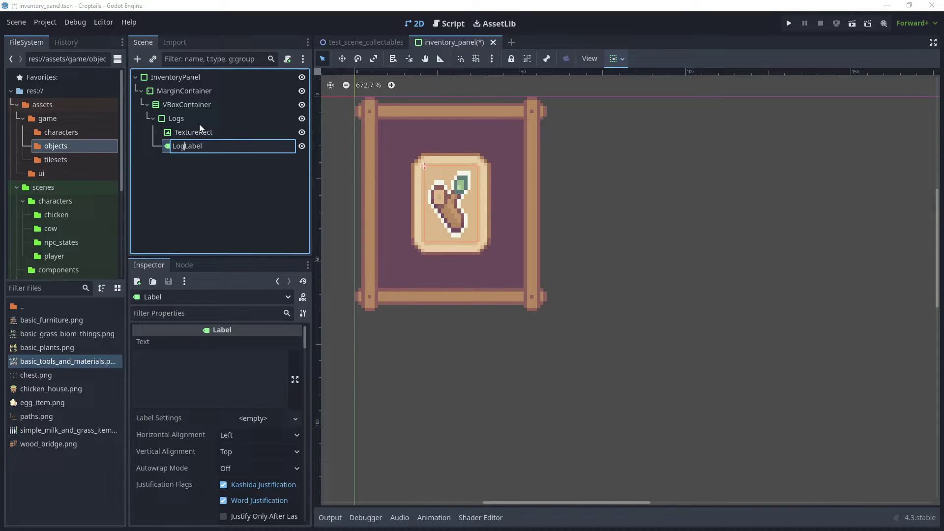
{"action": "key", "text": "Return"}
Step: Set LogLabel's text to 0 and save inventory_panel.tscn
{"action": "left_click", "coordinate": [192, 363]}
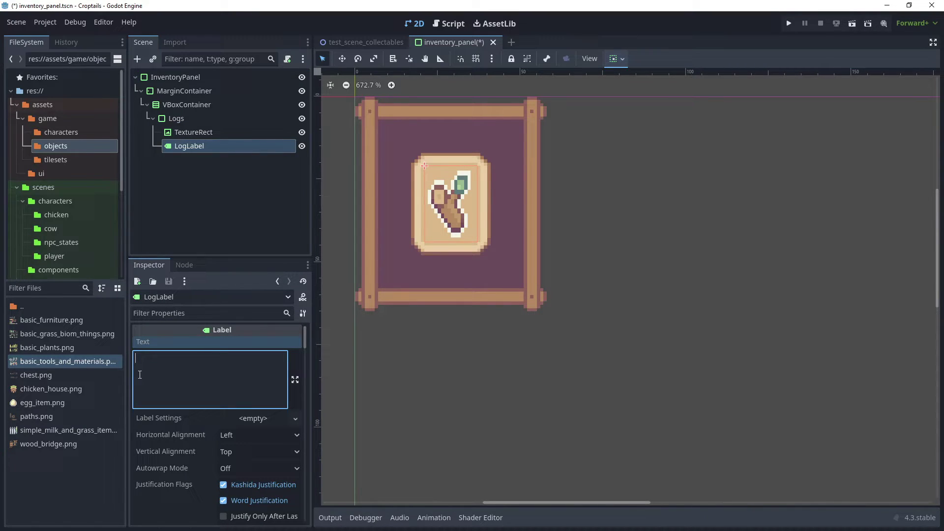
{"action": "type", "text": "0"}
{"action": "left_click", "coordinate": [223, 210]}
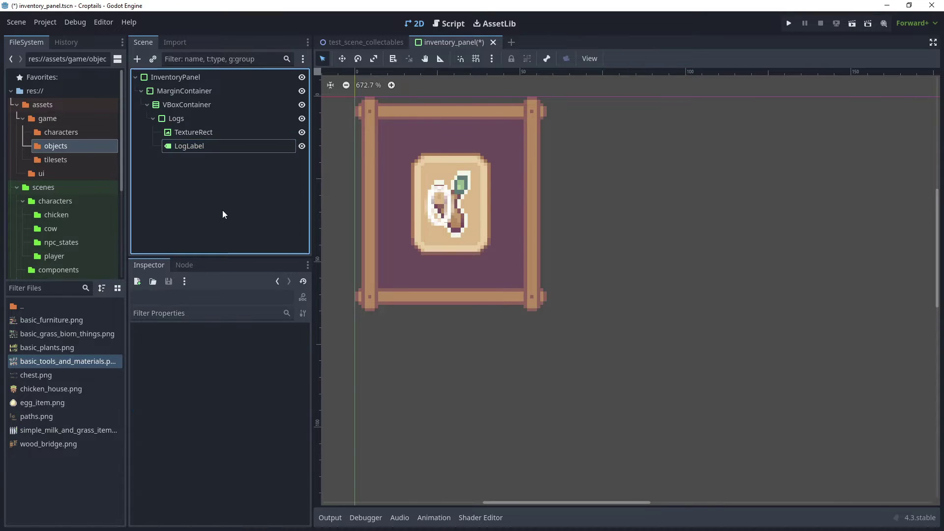
{"action": "key", "text": "ctrl+s"}
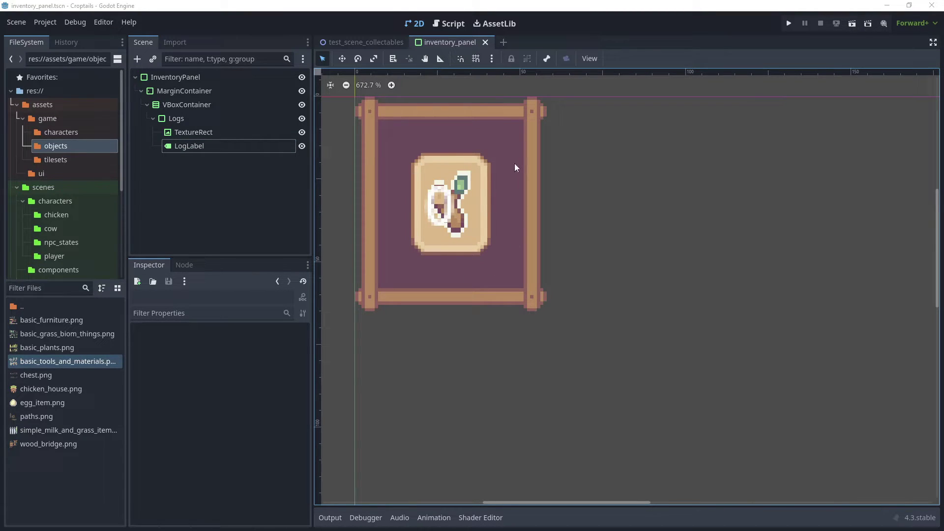
Step: Set the Logs slot's Custom Minimum Size to 26 × 32 px and save the scene
{"action": "left_click", "coordinate": [170, 118]}
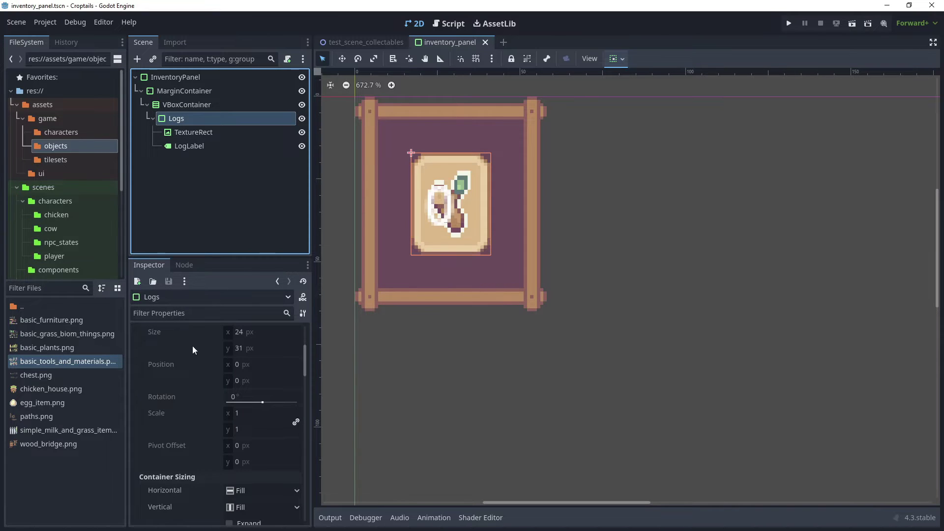
{"action": "scroll", "coordinate": [187, 368], "scroll_direction": "up", "scroll_amount": 4}
{"action": "left_click", "coordinate": [240, 388]}
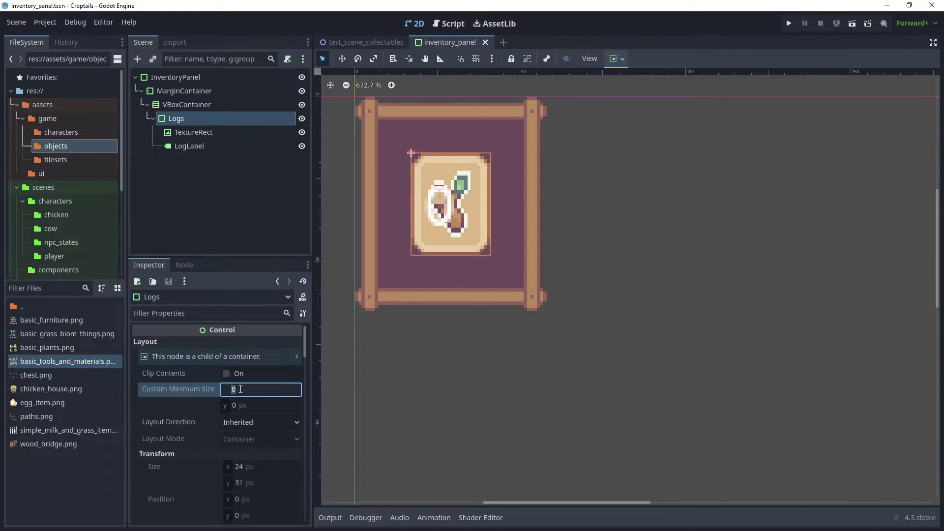
{"action": "type", "text": "26"}
{"action": "key", "text": "Tab"}
{"action": "type", "text": "32"}
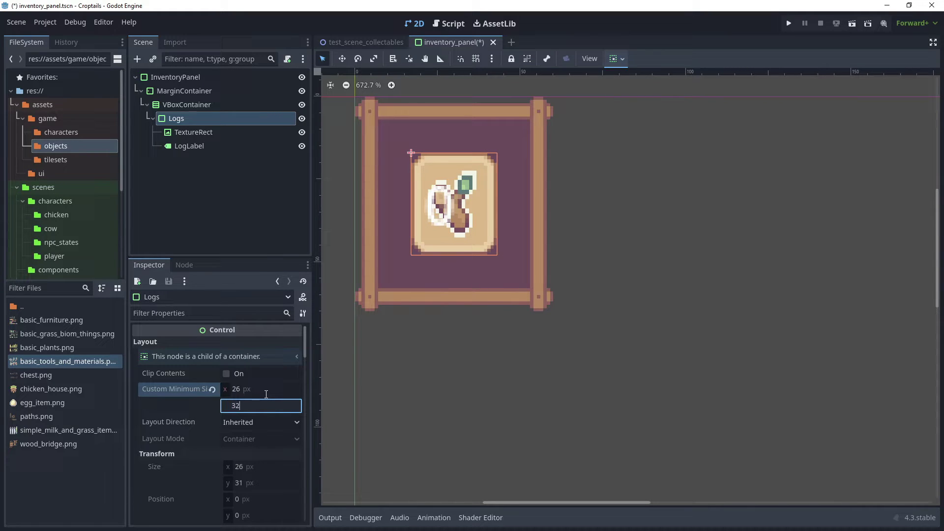
{"action": "key", "text": "Tab"}
{"action": "key", "text": "ctrl+s"}
{"action": "left_click", "coordinate": [484, 188]}
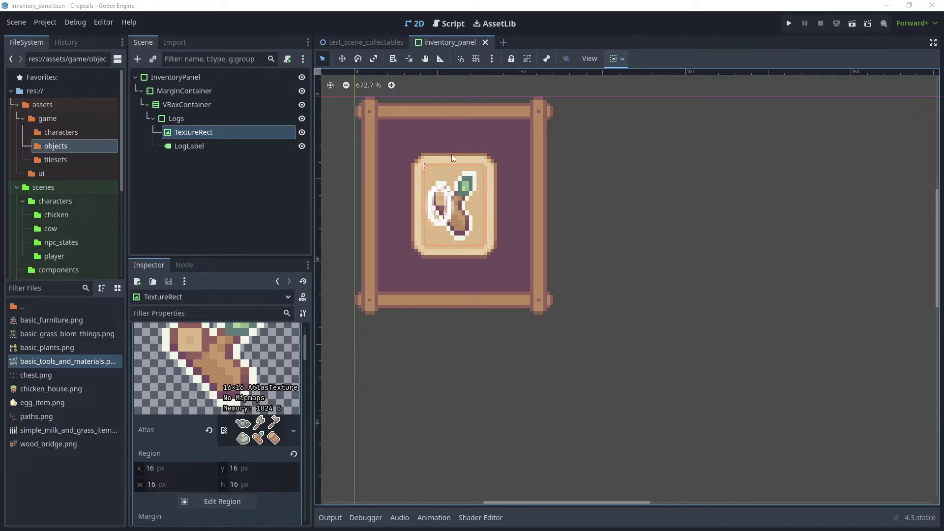
Step: Set the log icon's TextureRect sizing to Shrink Center horizontally and Shrink Begin vertically
{"action": "left_click", "coordinate": [170, 120]}
{"action": "left_click", "coordinate": [195, 132]}
{"action": "left_click", "coordinate": [623, 59]}
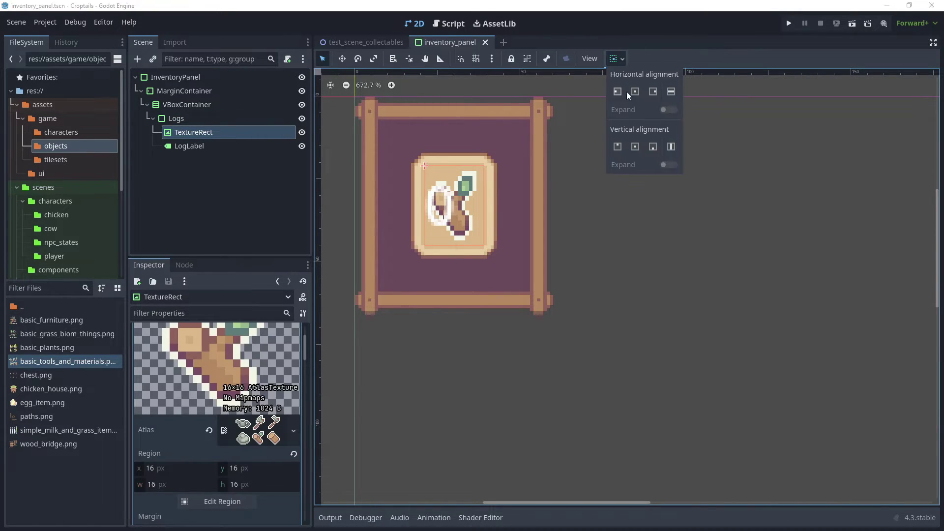
{"action": "left_click", "coordinate": [635, 92]}
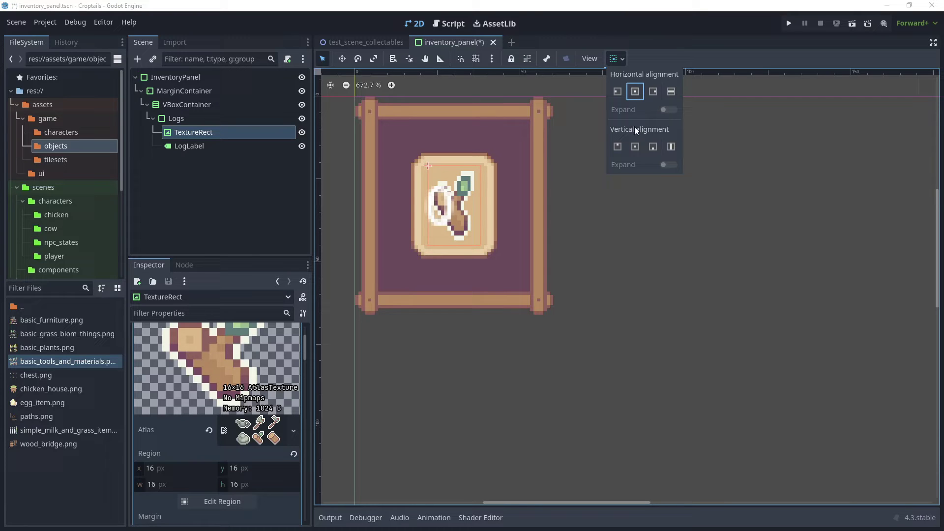
{"action": "left_click", "coordinate": [617, 147]}
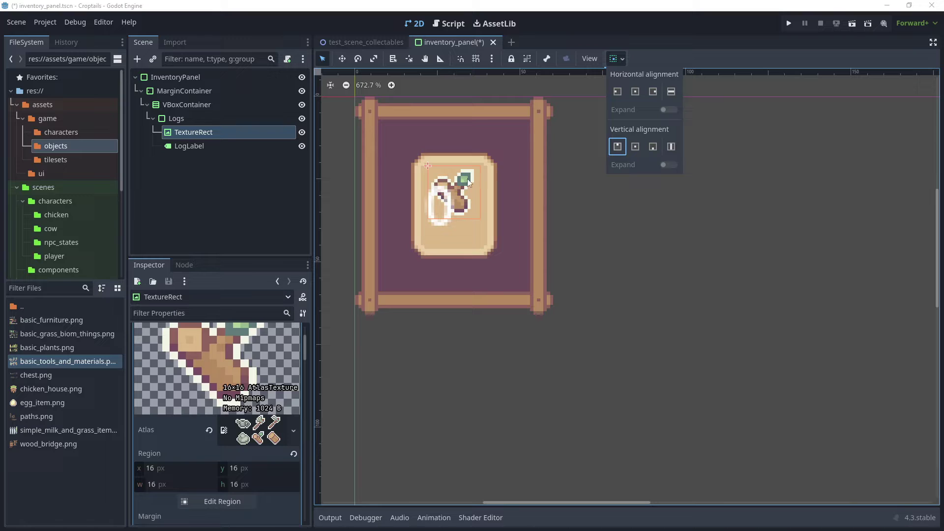
Step: Give LogLabel Shrink Center horizontal and Shrink End vertical sizing, then save the scene
{"action": "left_click", "coordinate": [196, 146]}
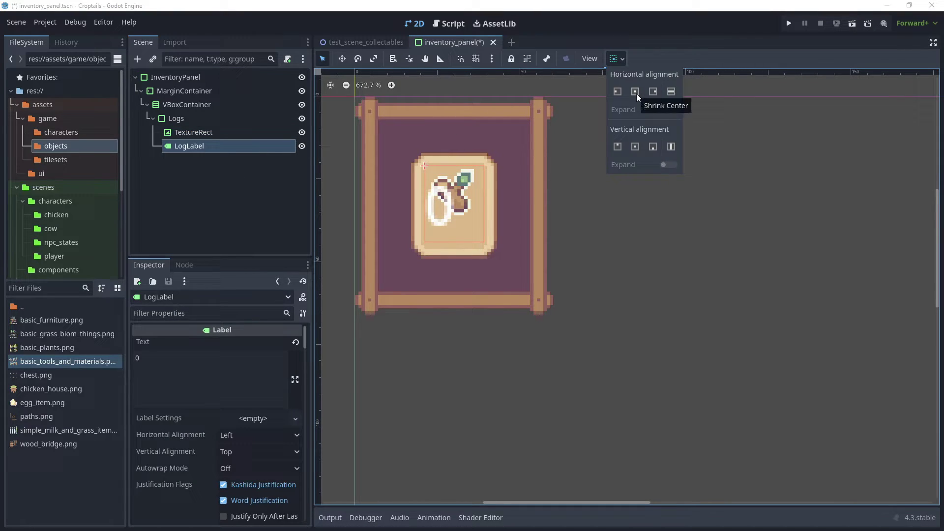
{"action": "left_click", "coordinate": [635, 92]}
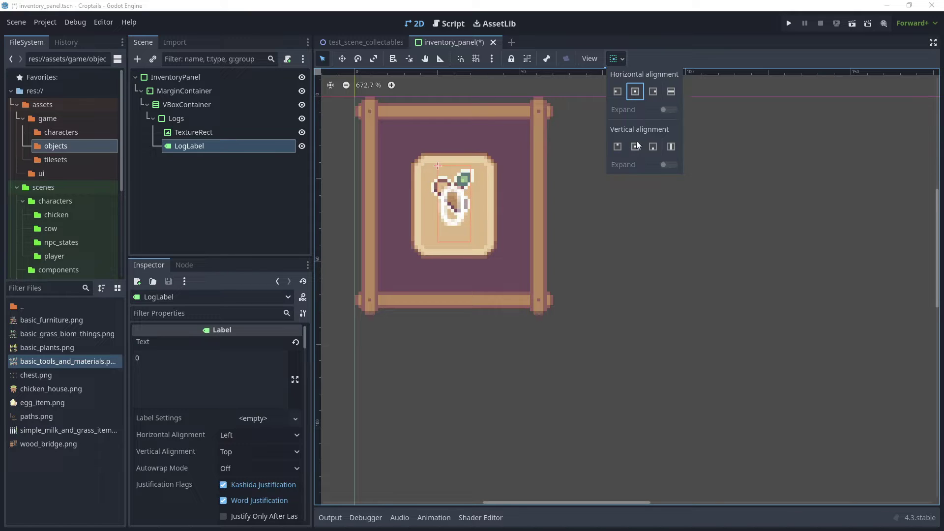
{"action": "left_click", "coordinate": [654, 147]}
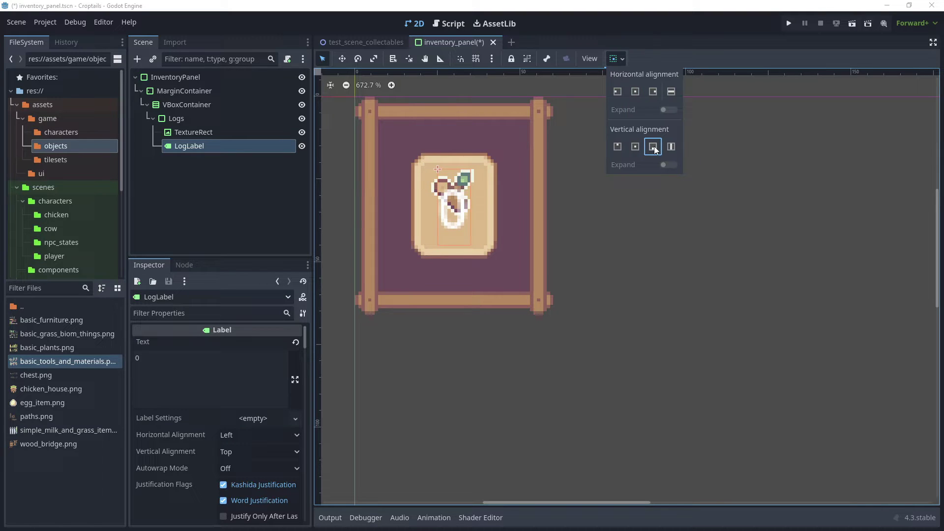
{"action": "key", "text": "ctrl+s"}
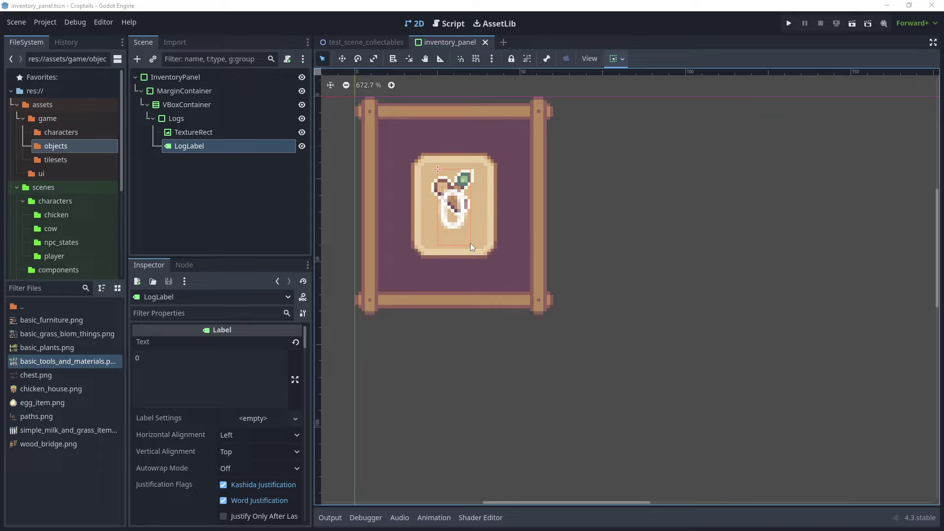
Step: Create a new folder named fonts under res://assets/ui in the FileSystem dock
{"action": "left_click", "coordinate": [51, 103]}
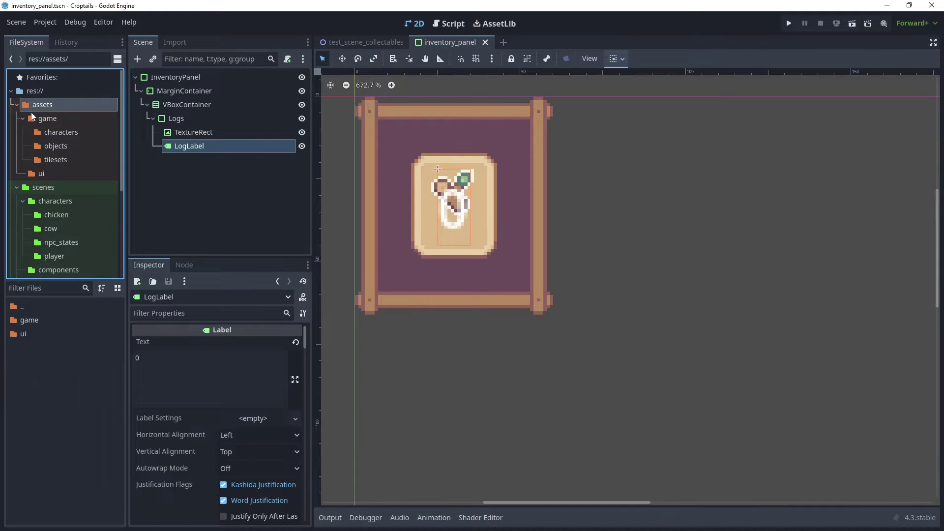
{"action": "left_click", "coordinate": [22, 119]}
{"action": "left_click", "coordinate": [43, 131]}
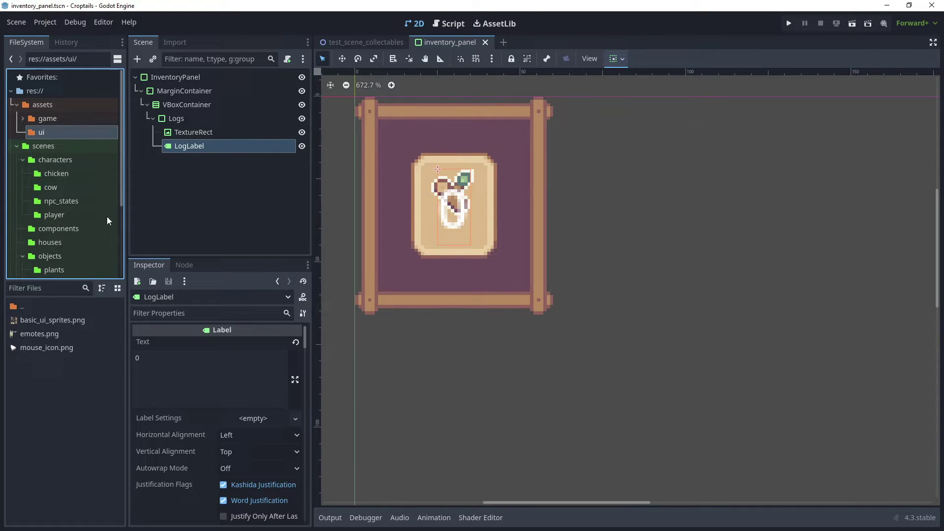
{"action": "right_click", "coordinate": [47, 400]}
{"action": "left_click", "coordinate": [71, 407]}
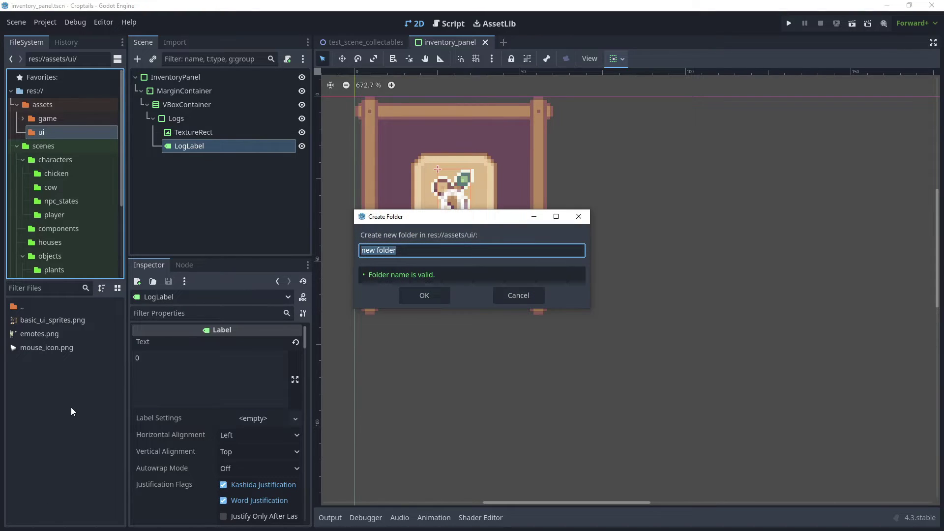
{"action": "key", "text": "BackSpace"}
{"action": "type", "text": "fonts"}
{"action": "key", "text": "Return"}
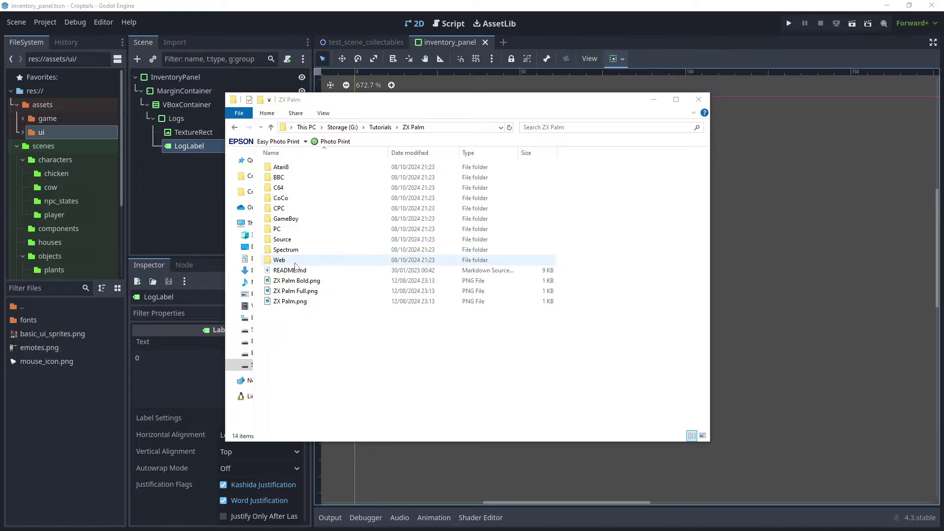
Step: Open the font's PC subfolder and drag ZX Palm.ttf into res://assets/ui/fonts
{"action": "double_click", "coordinate": [283, 230]}
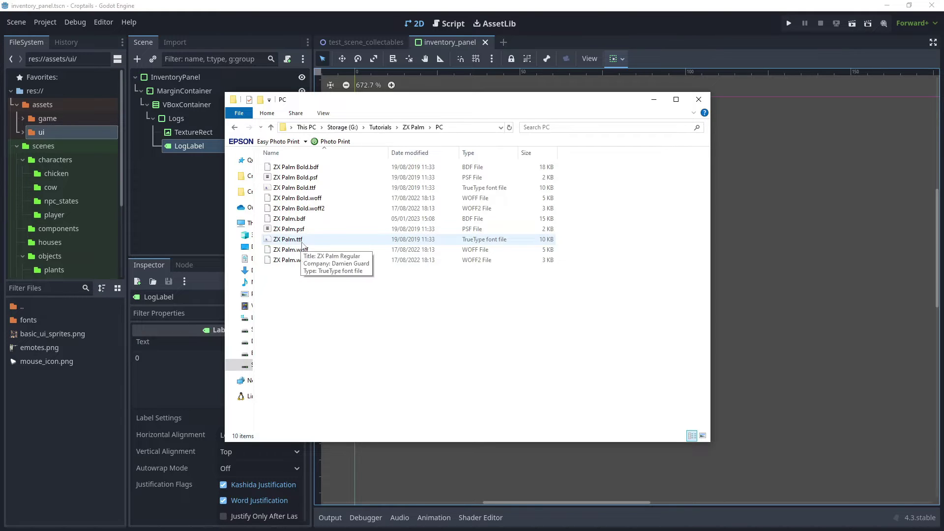
{"action": "left_click_drag", "start_coordinate": [321, 242], "coordinate": [200, 276]}
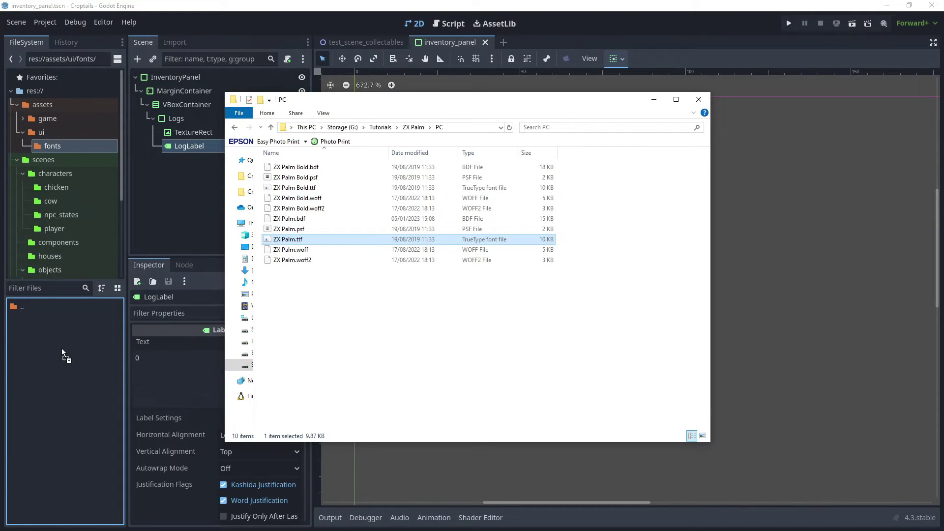
{"action": "left_click_drag", "start_coordinate": [58, 350], "coordinate": [58, 350]}
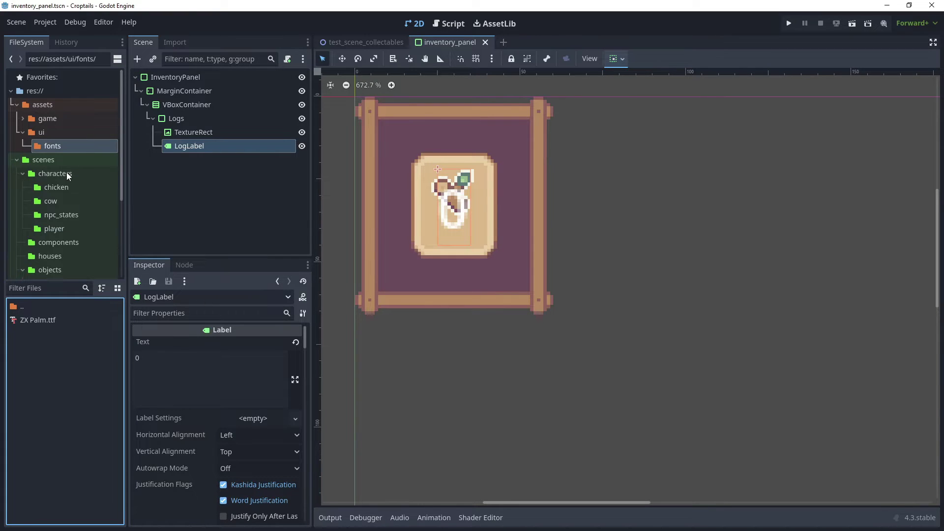
Step: Rename the imported font file to zx_palm.ttf
{"action": "right_click", "coordinate": [39, 319]}
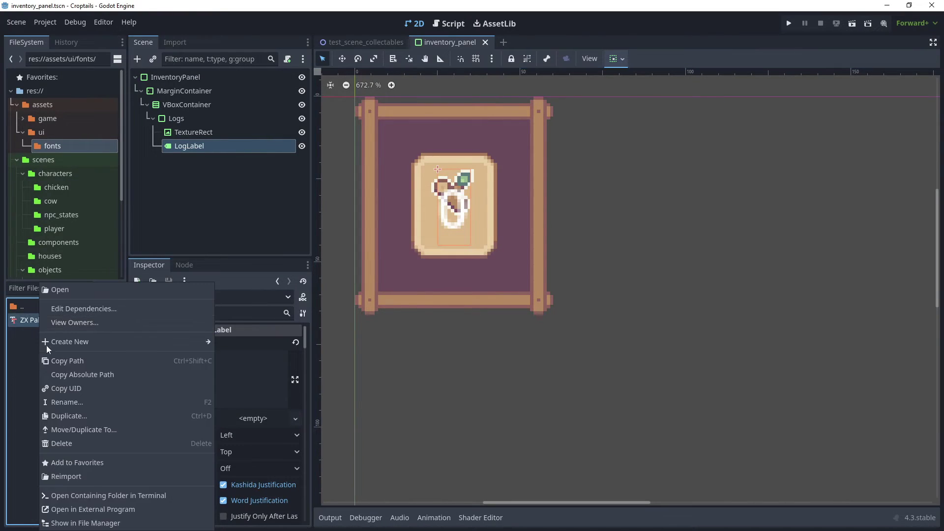
{"action": "left_click", "coordinate": [76, 403]}
{"action": "type", "text": "zx_"}
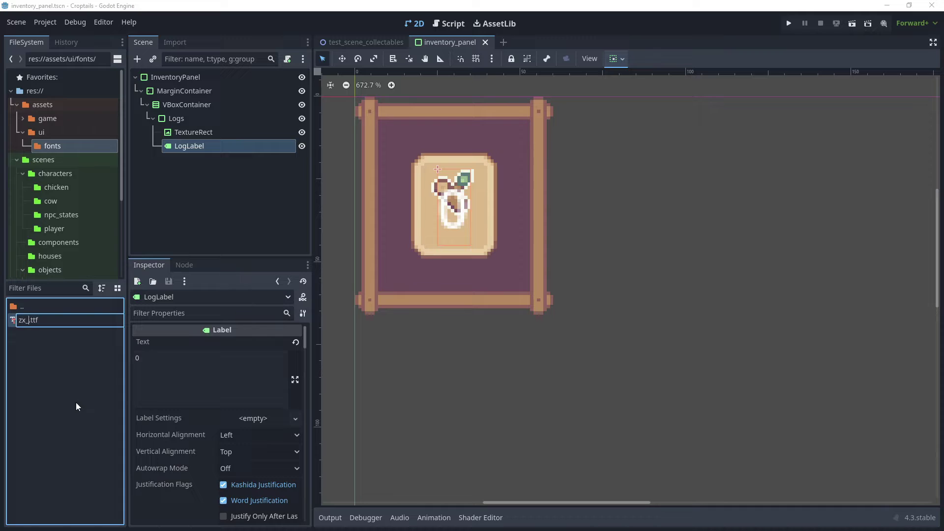
{"action": "type", "text": "palm"}
{"action": "key", "text": "Return"}
Step: Create a FontVariation resource in the fonts folder saved as zx_palm_variation.tres
{"action": "right_click", "coordinate": [51, 346]}
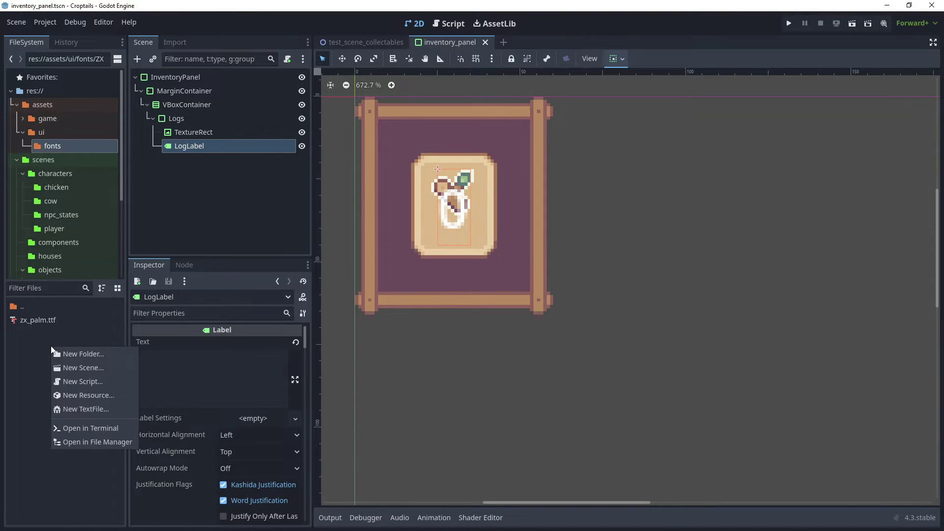
{"action": "left_click", "coordinate": [100, 397]}
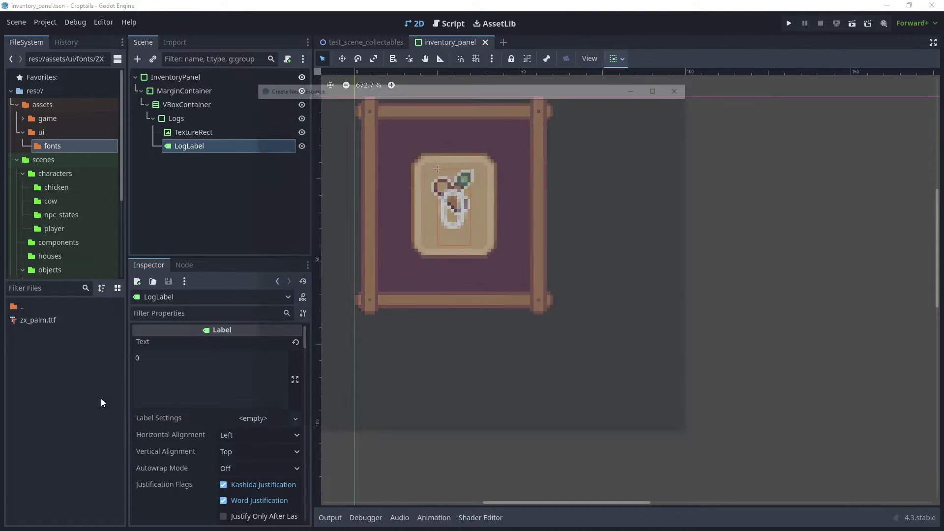
{"action": "type", "text": "font"}
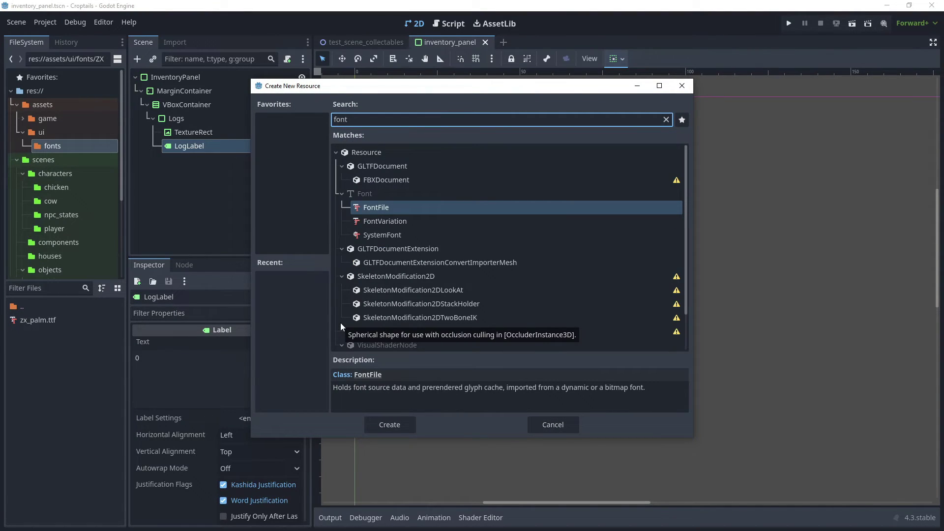
{"action": "left_click", "coordinate": [398, 221]}
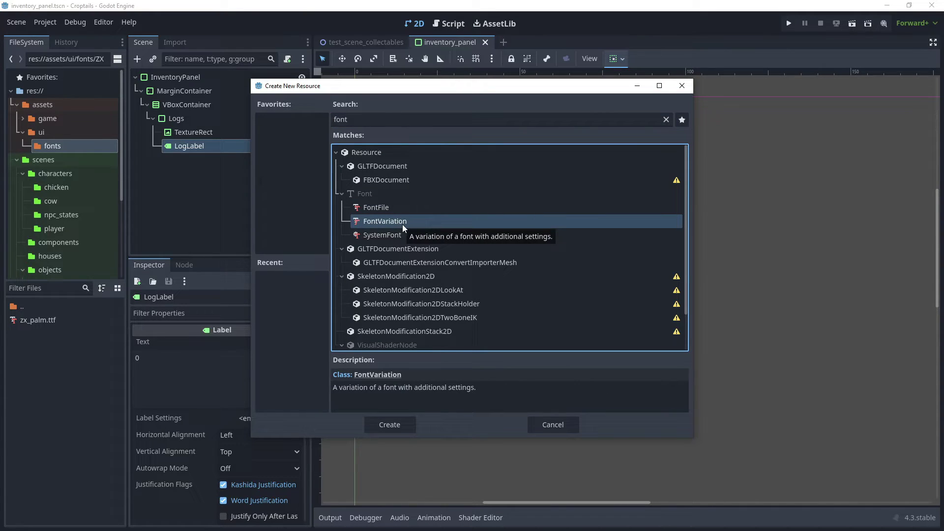
{"action": "left_click", "coordinate": [389, 424]}
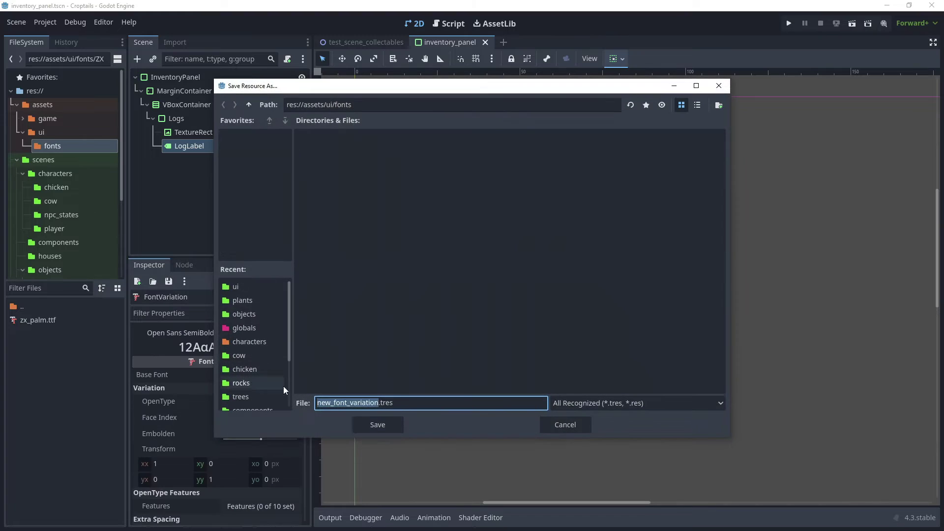
{"action": "key", "text": "Home"}
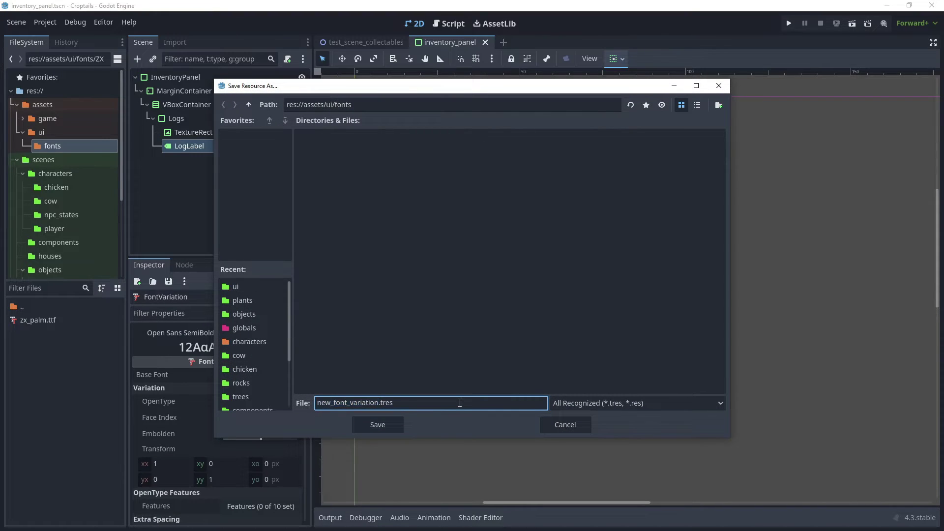
{"action": "key", "text": "Delete"}
{"action": "key", "text": "Delete"}
{"action": "key", "text": "Delete"}
{"action": "key", "text": "Delete"}
{"action": "key", "text": "Delete"}
{"action": "key", "text": "Delete"}
{"action": "key", "text": "Delete"}
{"action": "key", "text": "Delete"}
{"action": "type", "text": "zx_palm"}
{"action": "left_click", "coordinate": [382, 427]}
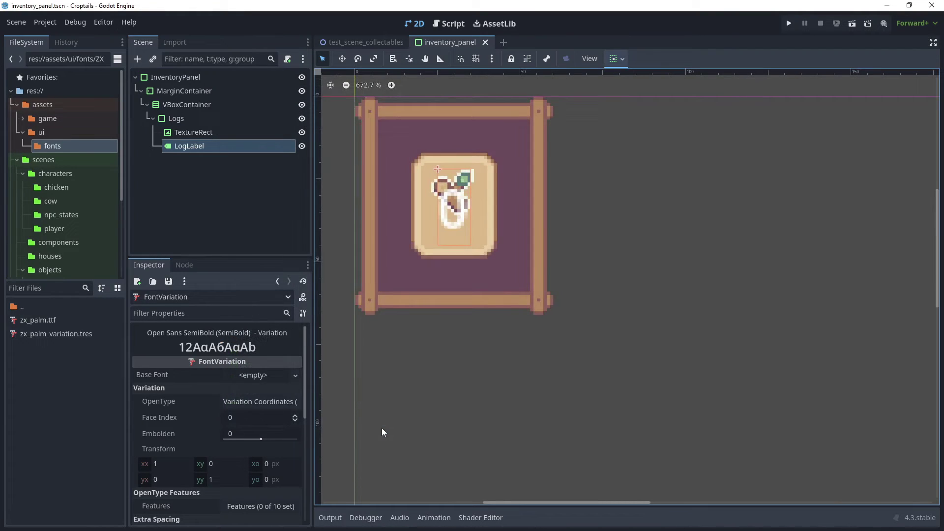
{"action": "left_click", "coordinate": [61, 337]}
Step: Assign zx_palm.ttf as the Base Font of zx_palm_variation.tres
{"action": "left_click_drag", "start_coordinate": [202, 259], "coordinate": [200, 178]}
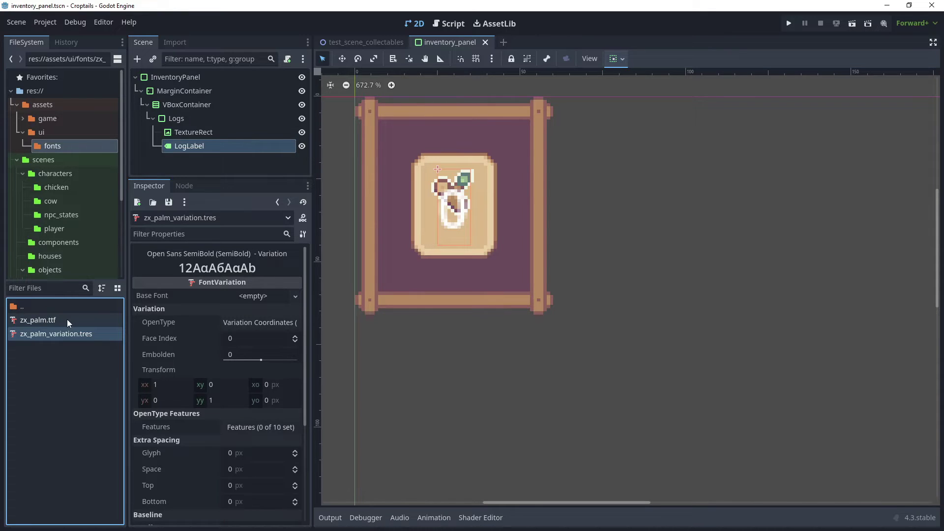
{"action": "left_click_drag", "start_coordinate": [59, 321], "coordinate": [245, 295]}
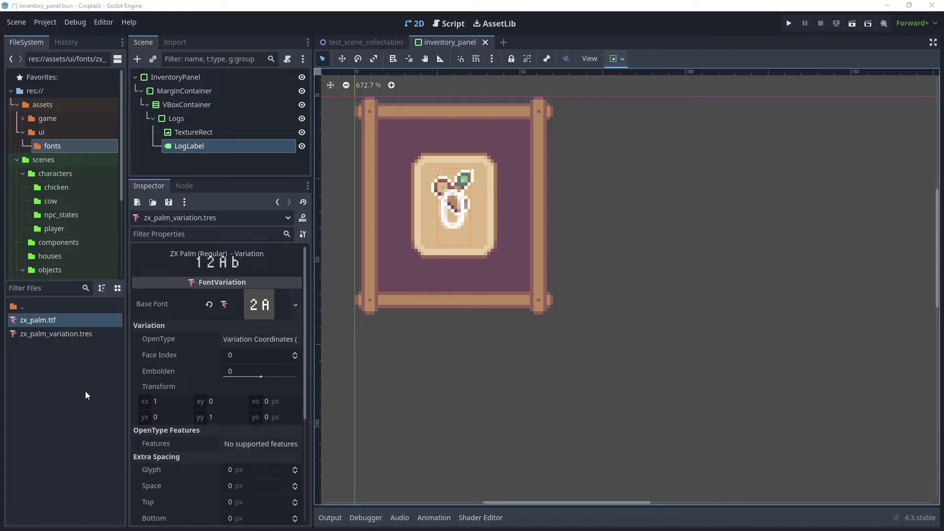
Step: Open InventoryPanel's game_ui_theme and add a new type named InventoryLabel
{"action": "left_click", "coordinate": [180, 79]}
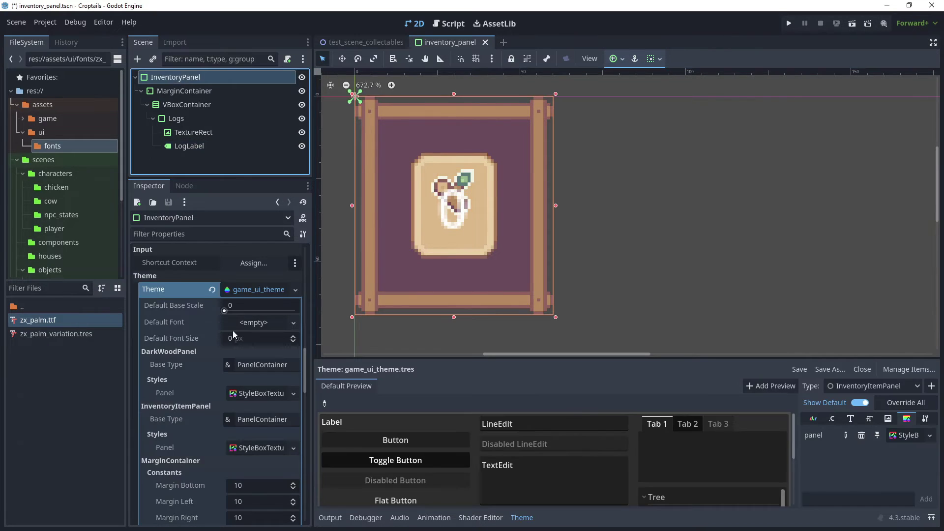
{"action": "left_click", "coordinate": [250, 423]}
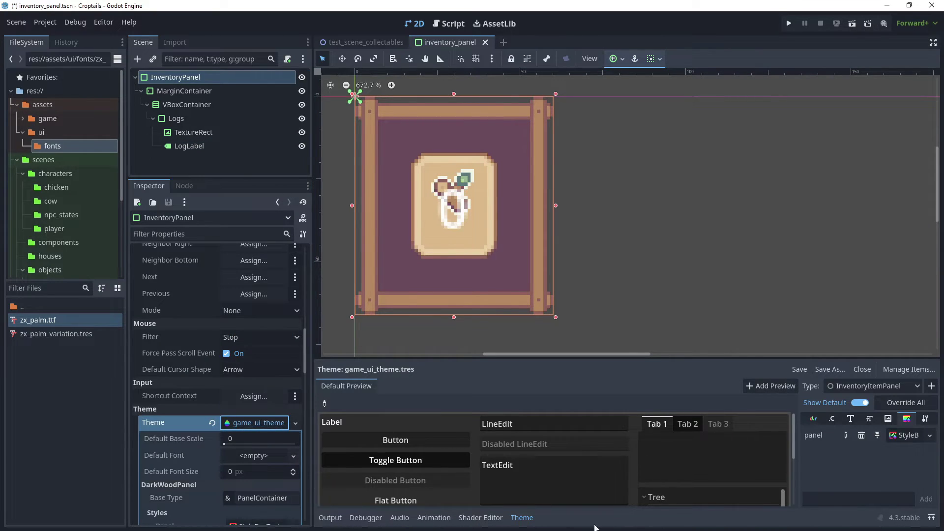
{"action": "left_click", "coordinate": [932, 386]}
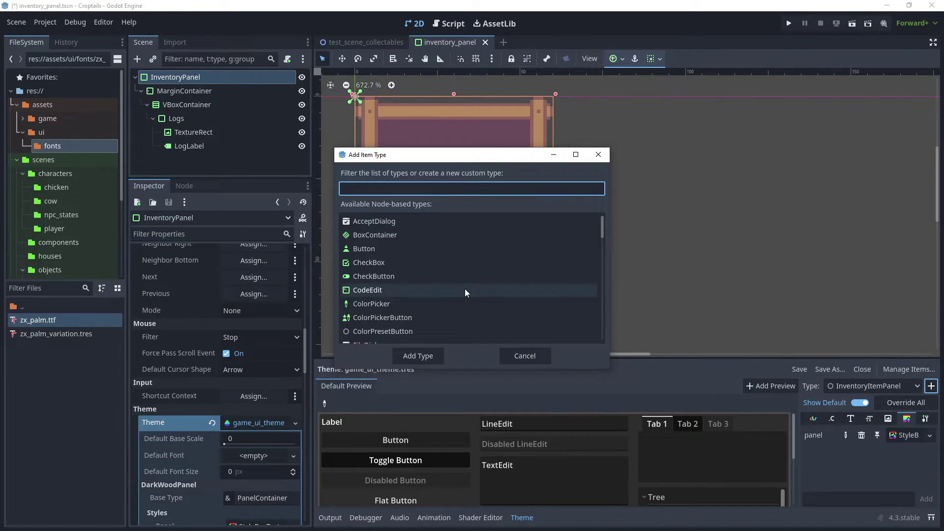
{"action": "type", "text": "Invento"}
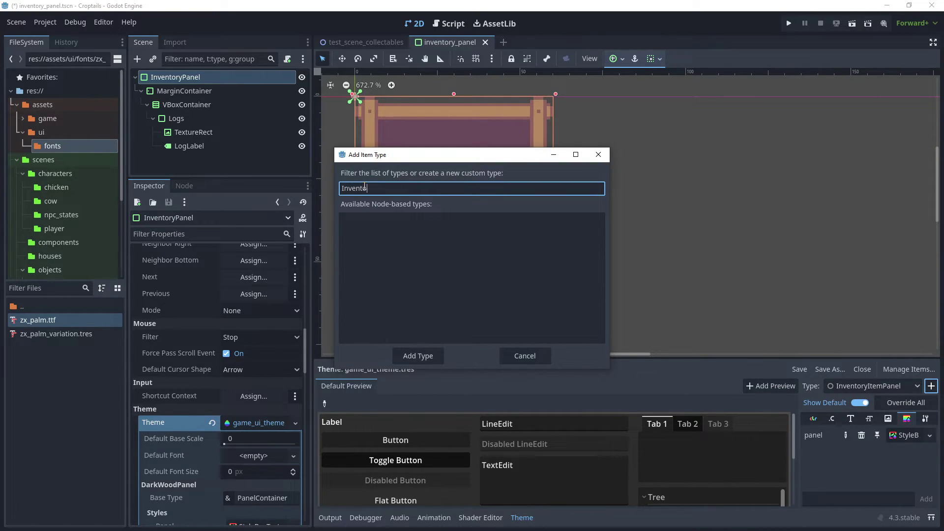
{"action": "type", "text": "tyLabel"}
{"action": "left_click", "coordinate": [371, 189]}
{"action": "key", "text": "BackSpace"}
{"action": "type", "text": "ryLabel"}
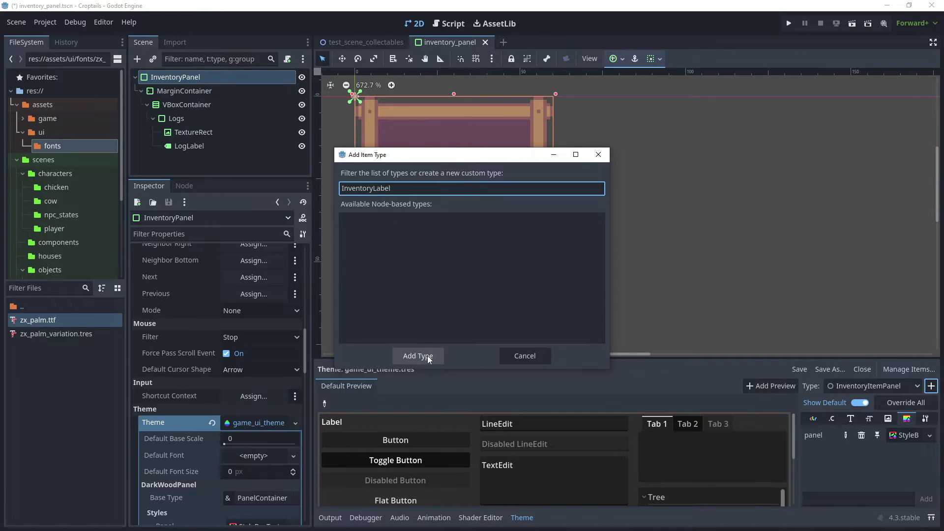
{"action": "left_click", "coordinate": [418, 355]}
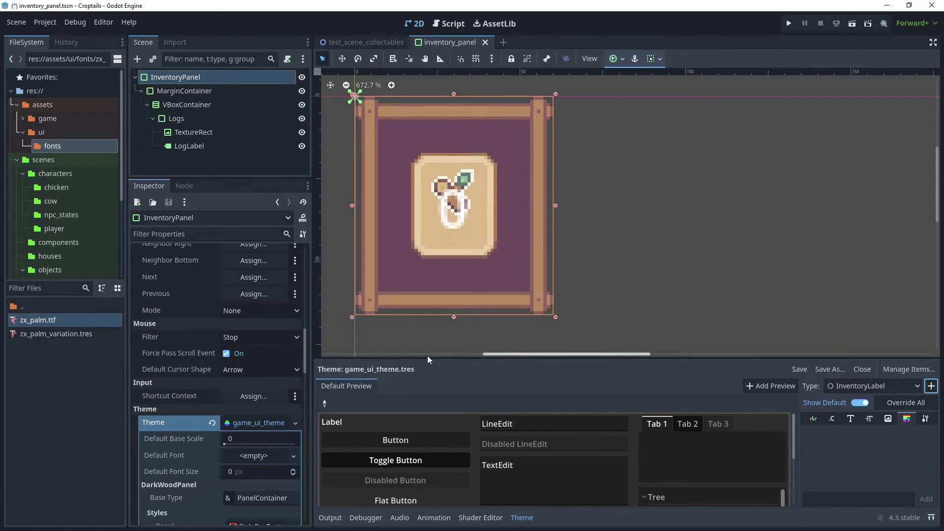
Step: Set InventoryLabel's base type to Label
{"action": "left_click", "coordinate": [927, 418]}
{"action": "left_click", "coordinate": [929, 435]}
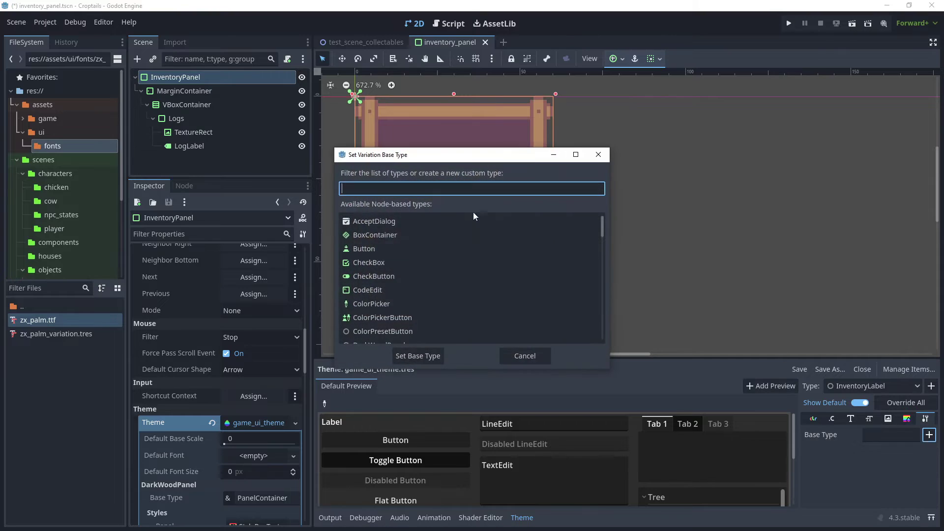
{"action": "type", "text": "Label"}
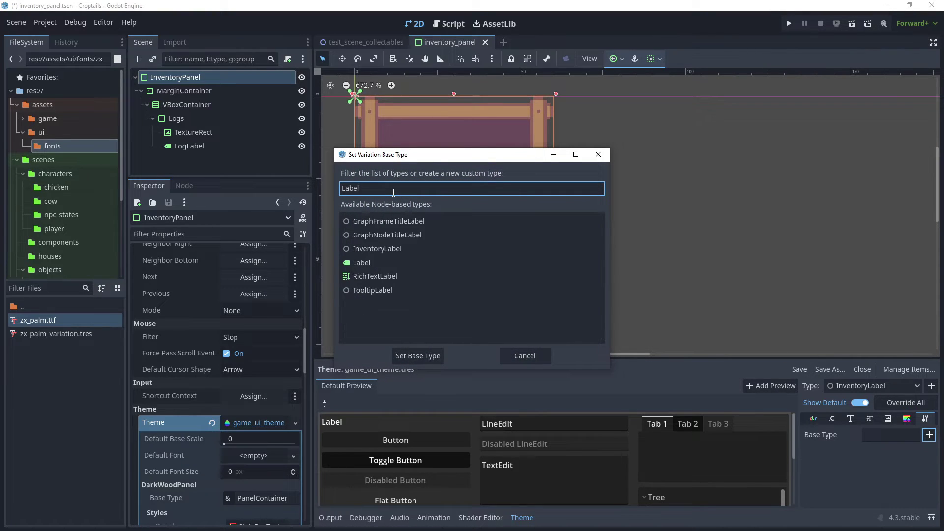
{"action": "left_click", "coordinate": [383, 262]}
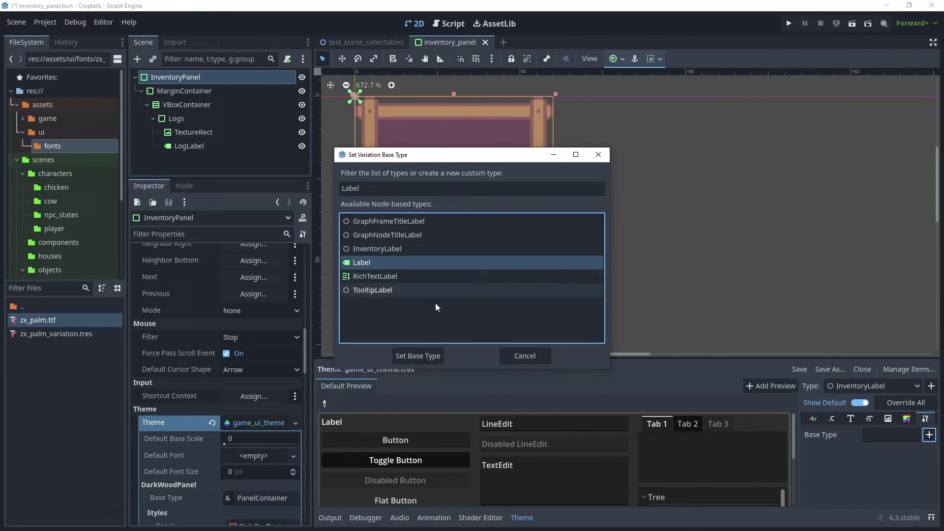
{"action": "left_click", "coordinate": [428, 355]}
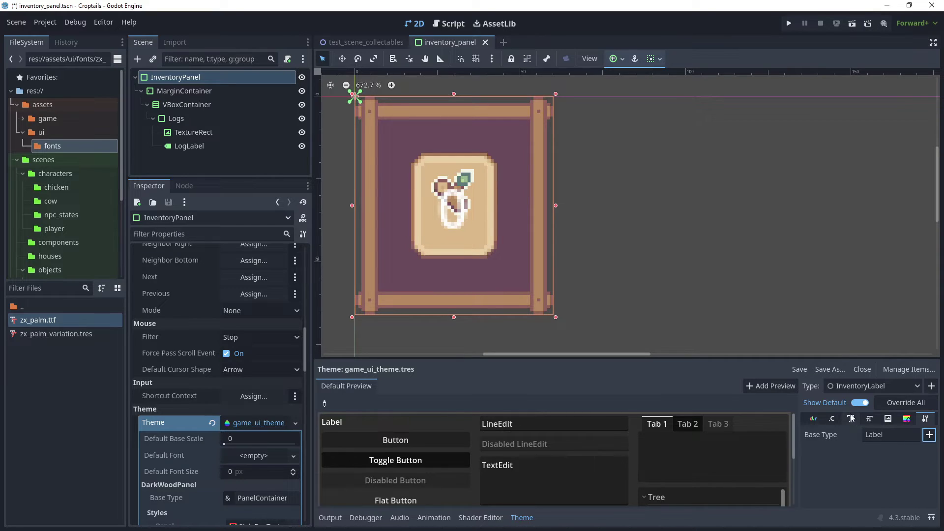
Step: Override InventoryLabel's font with zx_palm_variation.tres
{"action": "left_click", "coordinate": [850, 420]}
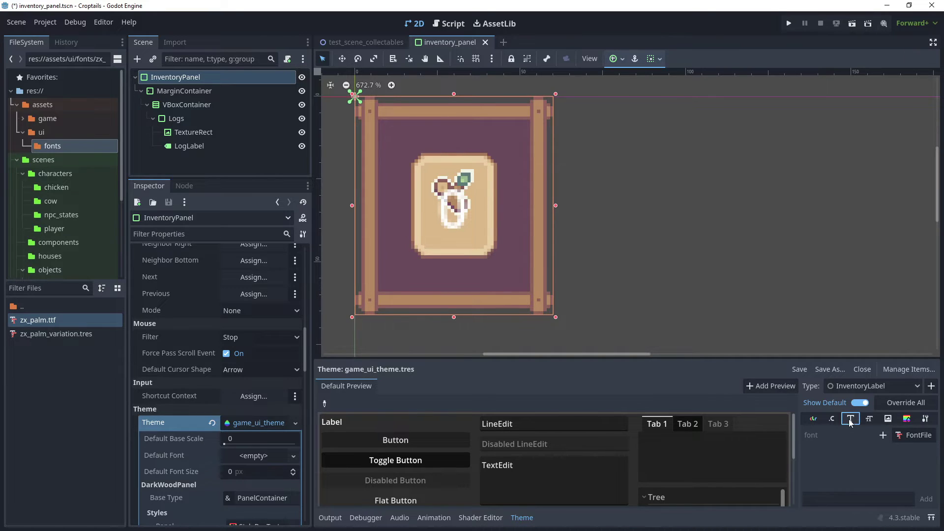
{"action": "left_click", "coordinate": [883, 436]}
{"action": "left_click", "coordinate": [46, 335]}
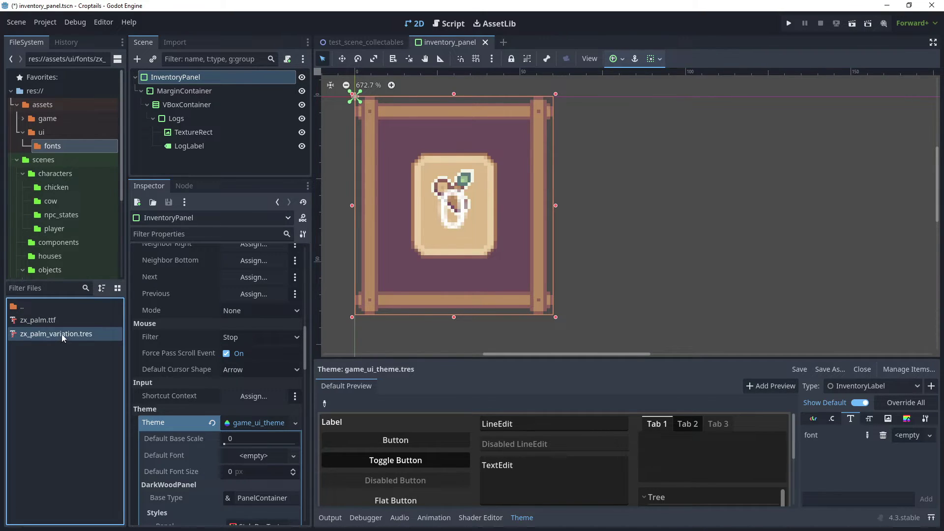
{"action": "left_click_drag", "start_coordinate": [61, 334], "coordinate": [909, 437]}
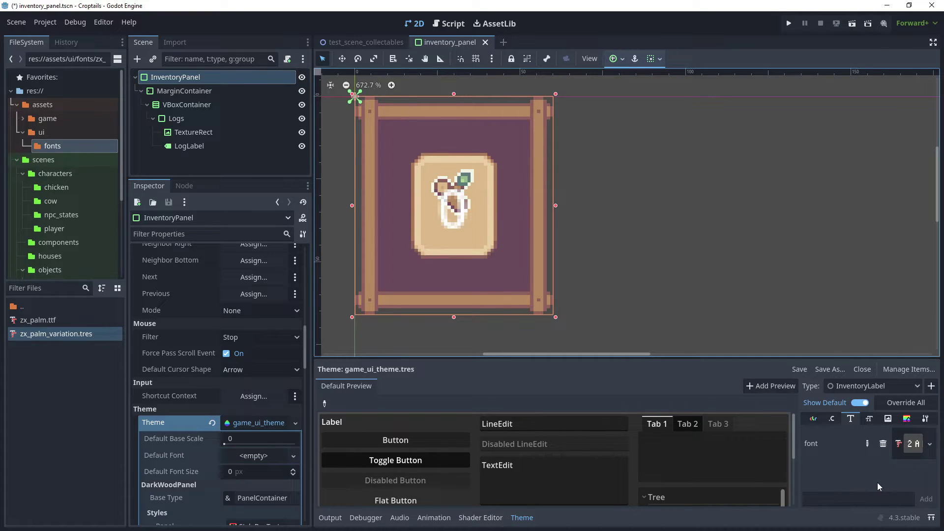
{"action": "left_click", "coordinate": [869, 419]}
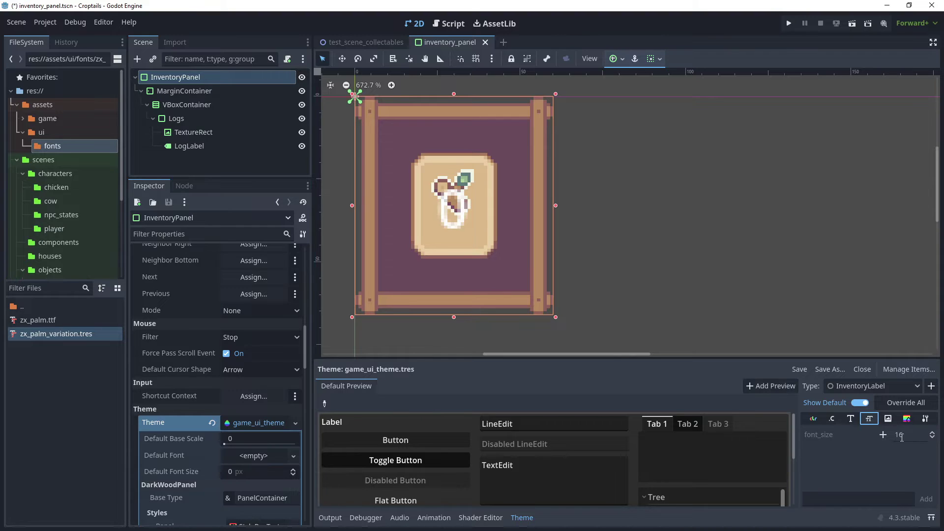
Step: Set LogLabel's Theme Type Variation to InventoryLabel
{"action": "left_click", "coordinate": [192, 146]}
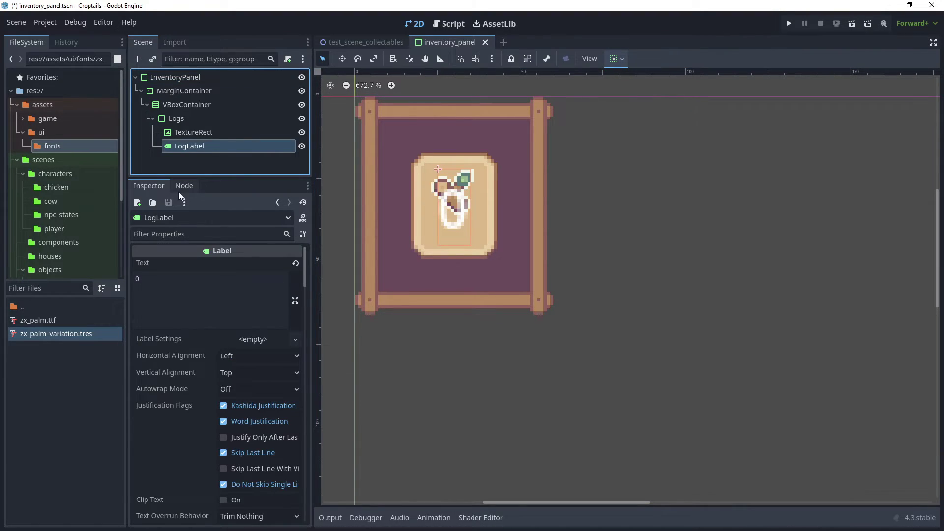
{"action": "scroll", "coordinate": [201, 349], "scroll_direction": "down", "scroll_amount": 15}
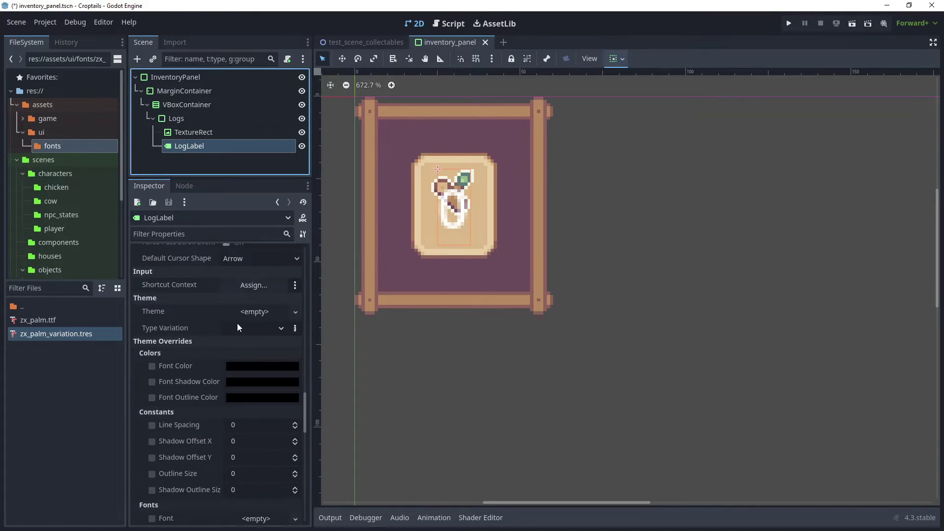
{"action": "left_click", "coordinate": [296, 329]}
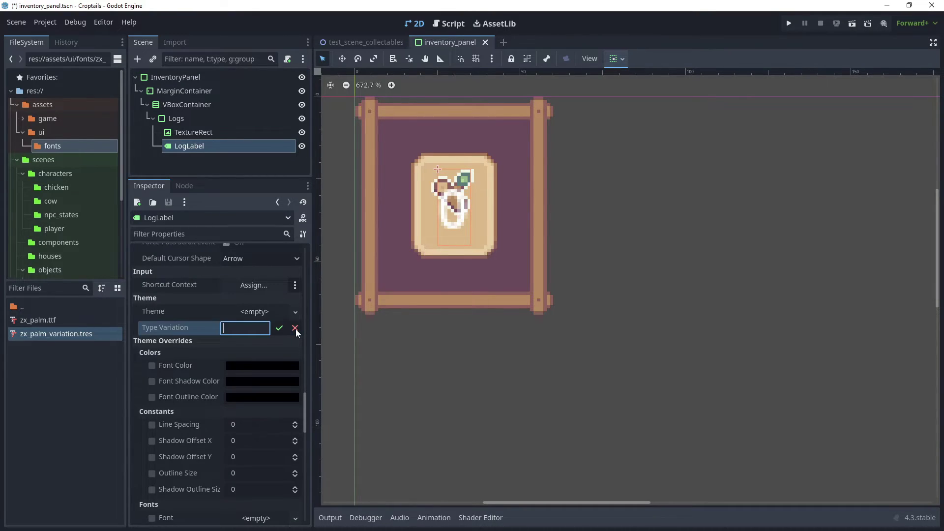
{"action": "type", "text": "In"}
{"action": "type", "text": "ot"}
{"action": "key", "text": "BackSpace"}
{"action": "key", "text": "BackSpace"}
{"action": "type", "text": "toryLabel"}
{"action": "left_click", "coordinate": [279, 329]}
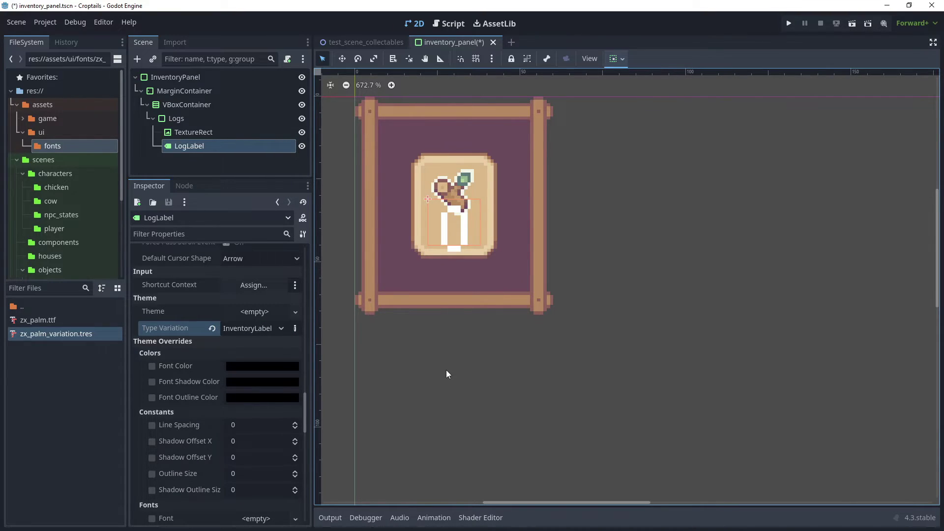
Step: Add a font_size override of 8 for the InventoryLabel type in game_ui_theme
{"action": "left_click", "coordinate": [184, 78]}
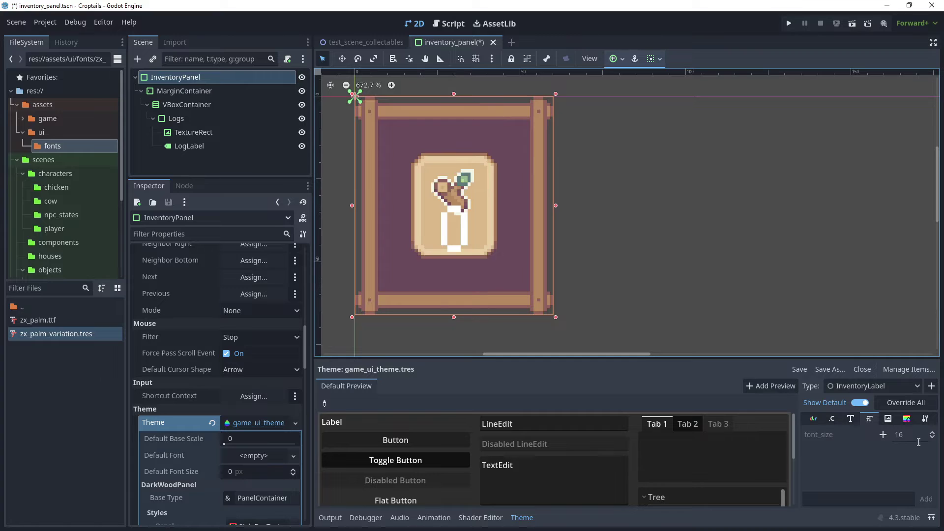
{"action": "left_click", "coordinate": [883, 435]}
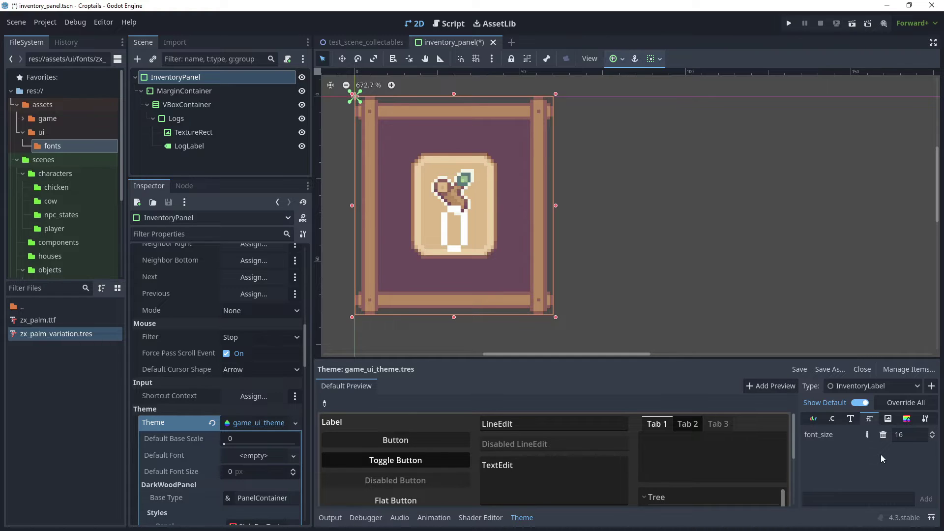
{"action": "left_click", "coordinate": [933, 438]}
{"action": "left_click", "coordinate": [933, 437]}
{"action": "left_click", "coordinate": [933, 437]}
{"action": "left_click", "coordinate": [933, 437]}
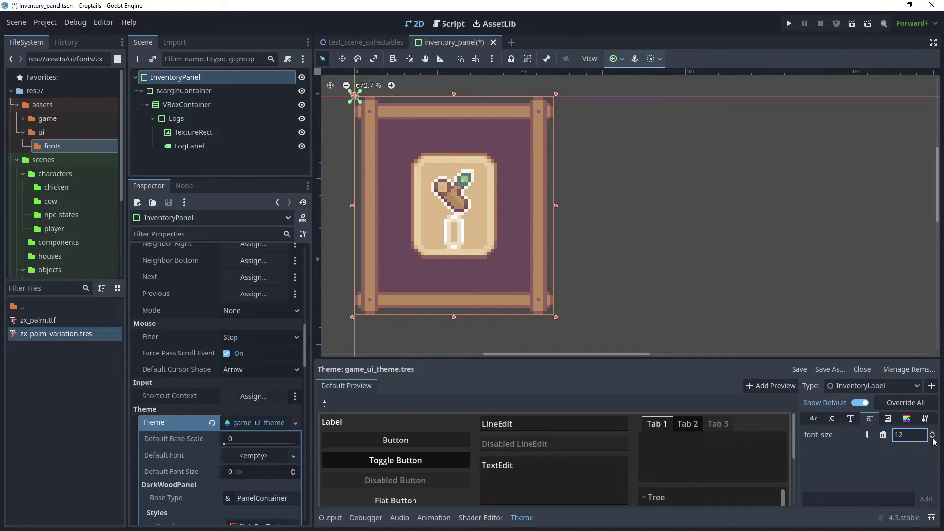
{"action": "left_click", "coordinate": [933, 437]}
{"action": "left_click", "coordinate": [933, 438]}
{"action": "left_click", "coordinate": [933, 437]}
{"action": "left_click", "coordinate": [933, 437]}
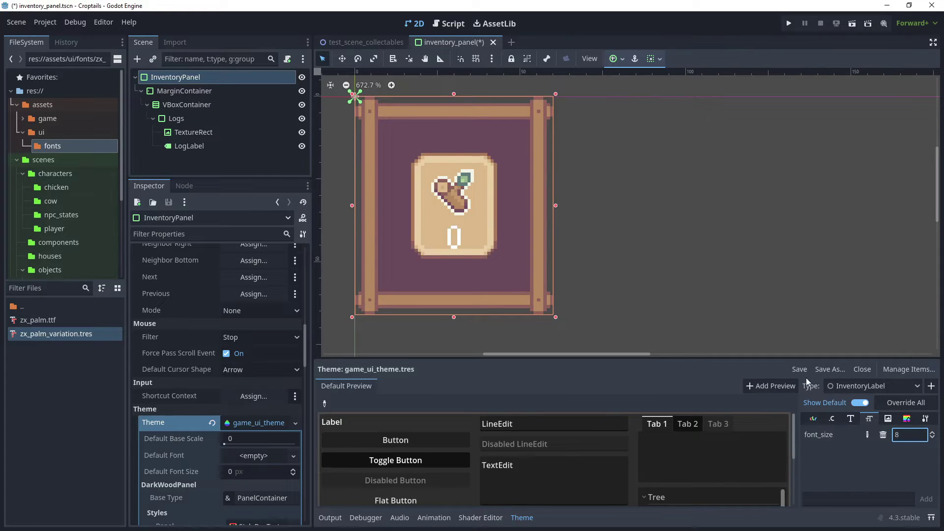
{"action": "left_click", "coordinate": [933, 433]}
{"action": "left_click", "coordinate": [933, 433]}
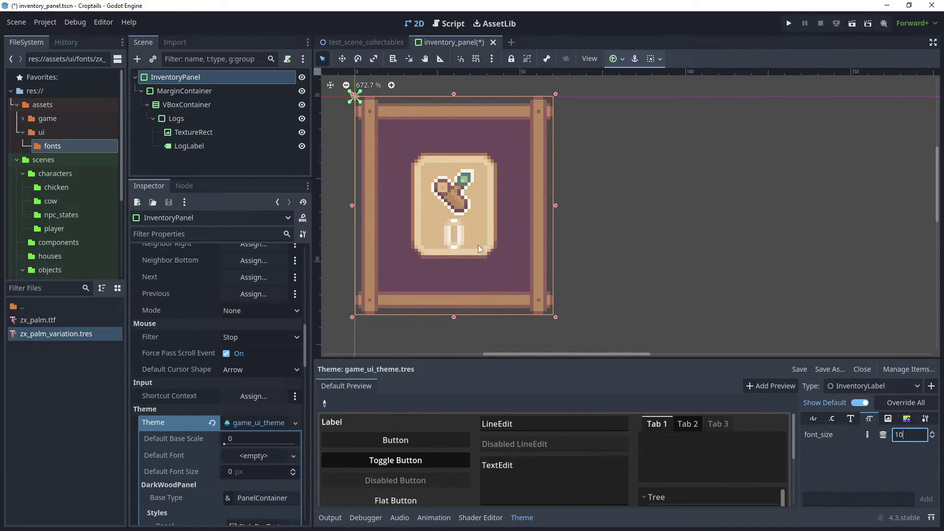
{"action": "scroll", "coordinate": [896, 435], "scroll_direction": "down", "scroll_amount": 2}
{"action": "key", "text": "BackSpace"}
{"action": "type", "text": "1"}
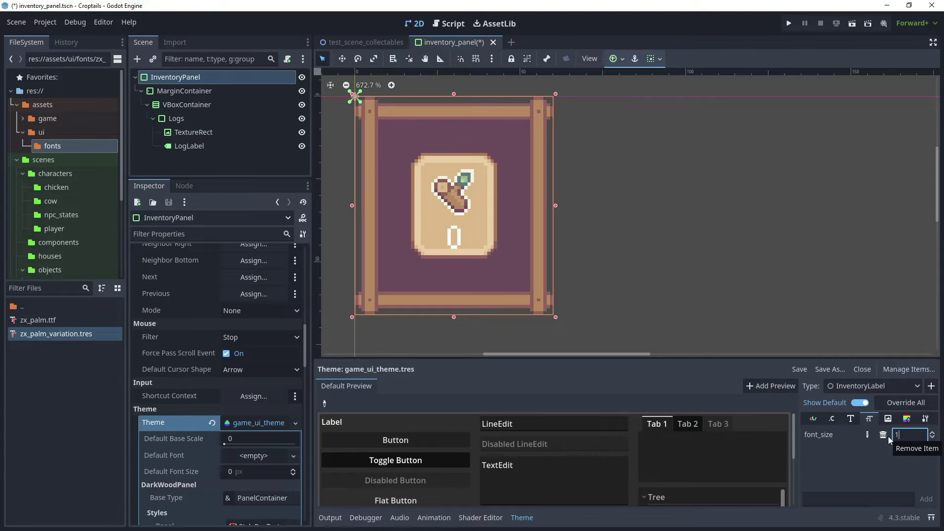
{"action": "key", "text": "BackSpace"}
{"action": "key", "text": "BackSpace"}
{"action": "key", "text": "Return"}
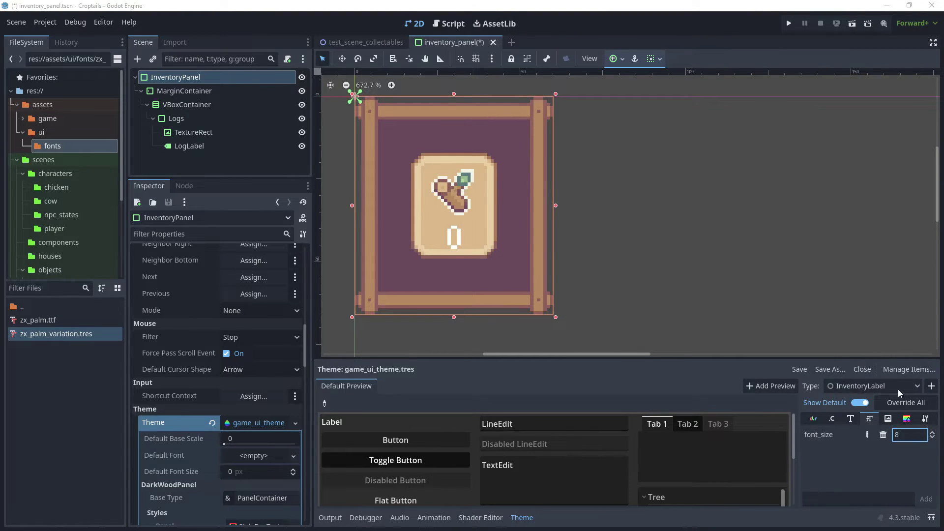
Step: Change LogLabel's text from 0 to 100
{"action": "left_click", "coordinate": [200, 146]}
{"action": "scroll", "coordinate": [205, 299], "scroll_direction": "up", "scroll_amount": 5}
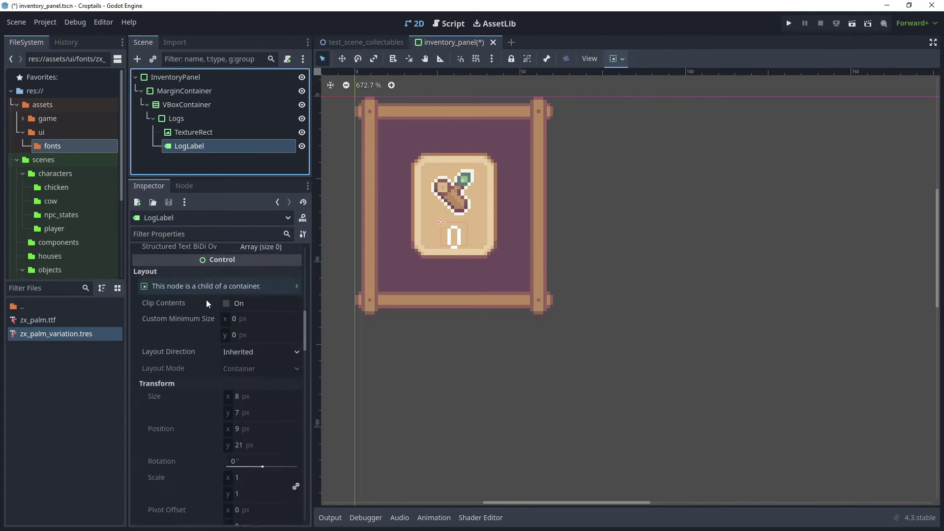
{"action": "scroll", "coordinate": [206, 299], "scroll_direction": "up", "scroll_amount": 8}
{"action": "left_click_drag", "start_coordinate": [139, 278], "coordinate": [131, 279]}
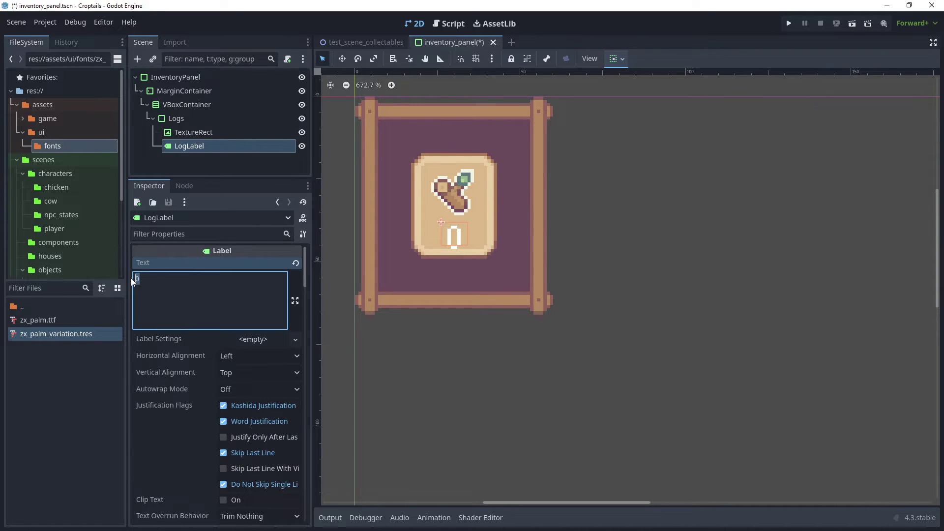
{"action": "type", "text": "100"}
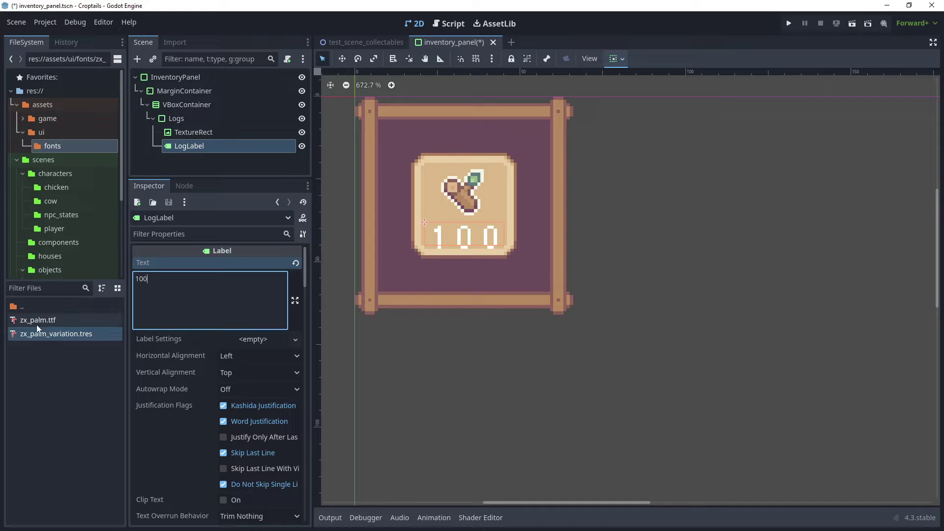
Step: Open zx_palm_variation.tres and lower its glyph spacing to -3 px
{"action": "double_click", "coordinate": [84, 339]}
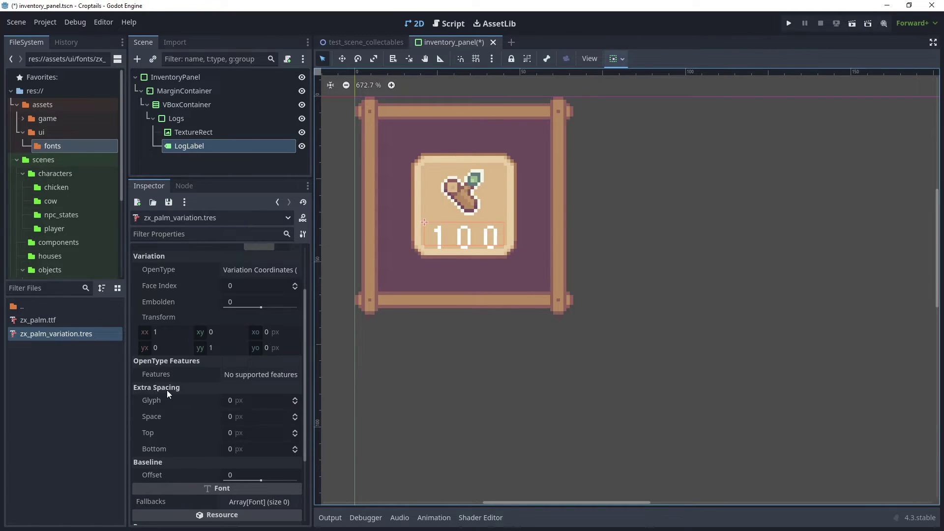
{"action": "left_click", "coordinate": [297, 403]}
{"action": "left_click", "coordinate": [296, 404]}
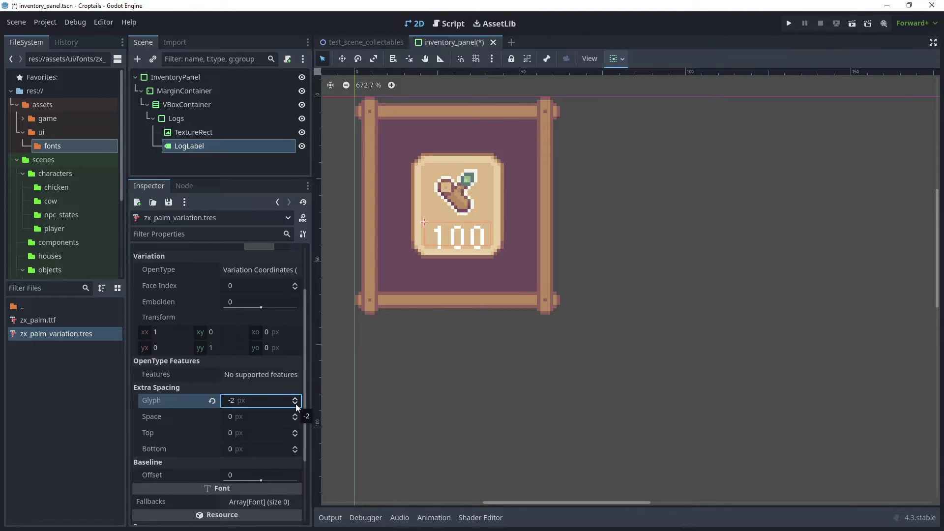
{"action": "left_click", "coordinate": [296, 404]}
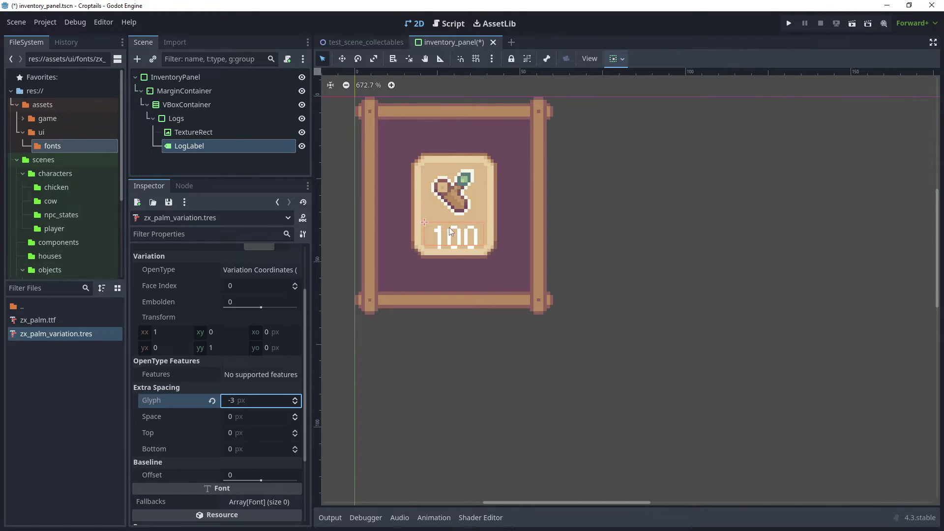
Step: Raise the font variation's top spacing to 2 px
{"action": "scroll", "coordinate": [441, 245], "scroll_direction": "up", "scroll_amount": 3}
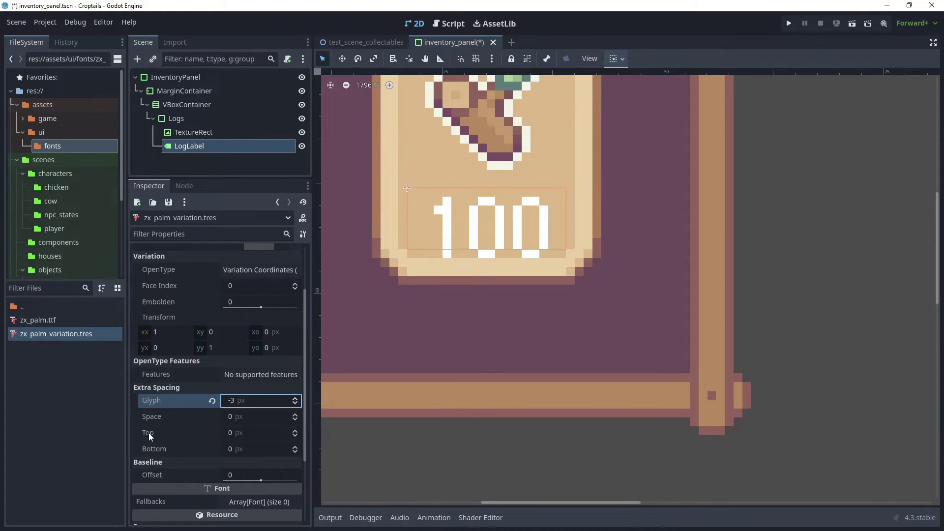
{"action": "left_click", "coordinate": [296, 432]}
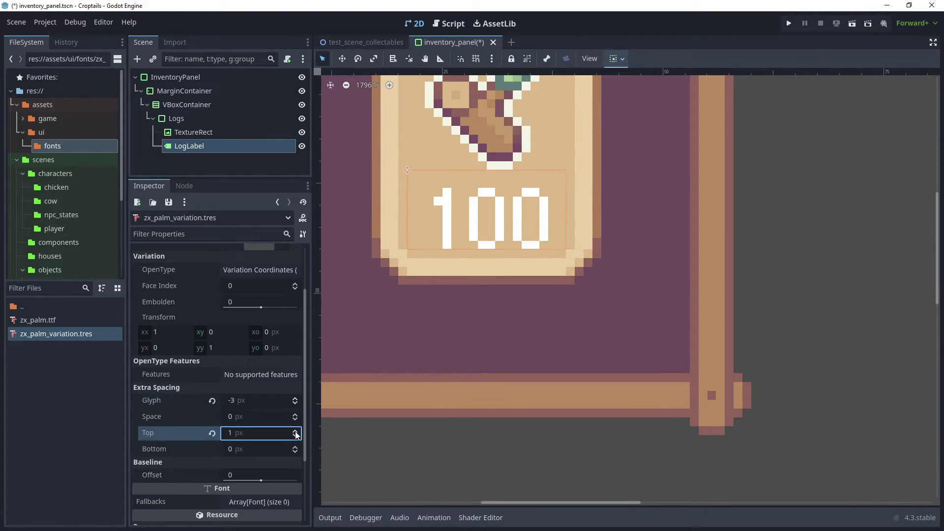
{"action": "left_click", "coordinate": [296, 432]}
{"action": "scroll", "coordinate": [497, 274], "scroll_direction": "down", "scroll_amount": 2}
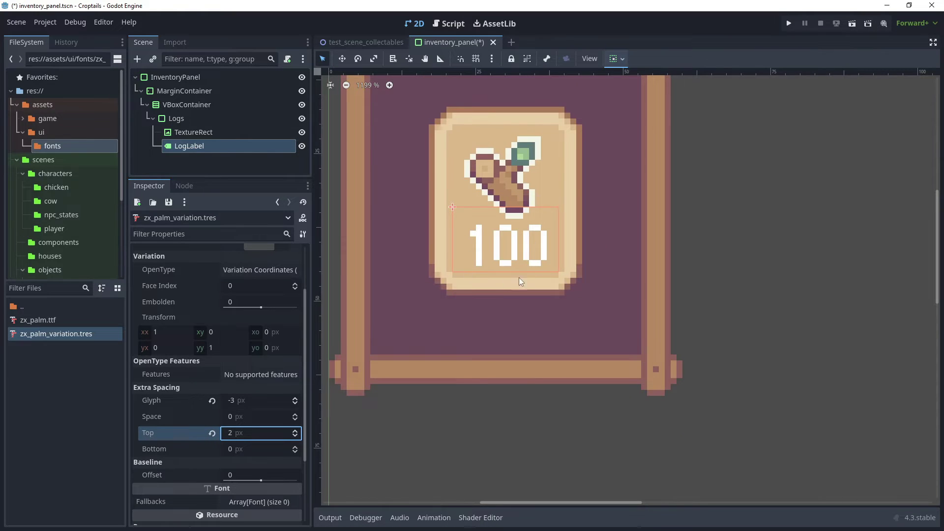
{"action": "scroll", "coordinate": [430, 342], "scroll_direction": "down", "scroll_amount": 1}
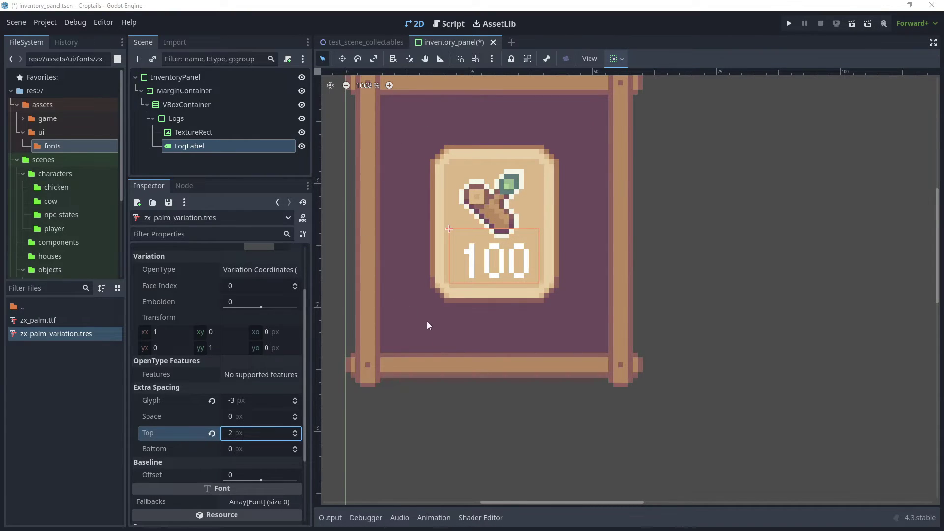
Step: Select MarginContainer and enable its left, top, right and bottom margin overrides
{"action": "left_click", "coordinate": [182, 92]}
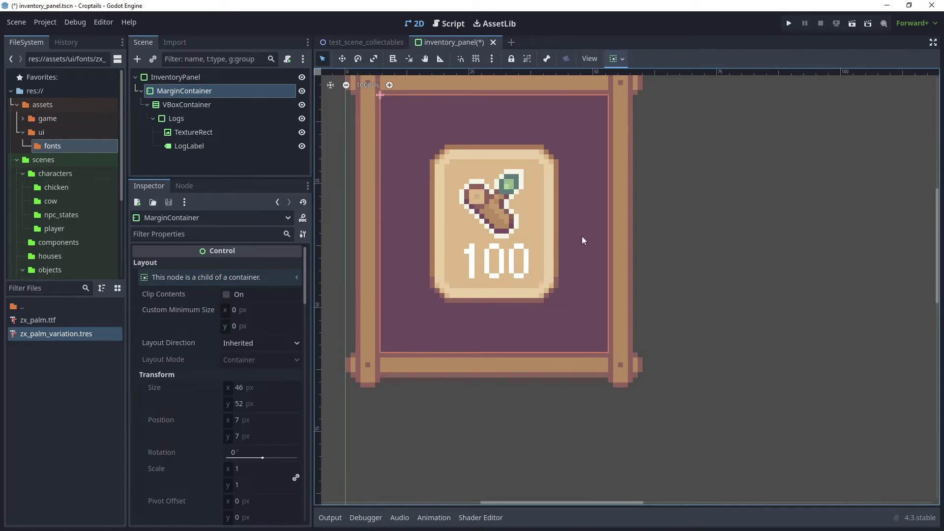
{"action": "scroll", "coordinate": [205, 349], "scroll_direction": "down", "scroll_amount": 10}
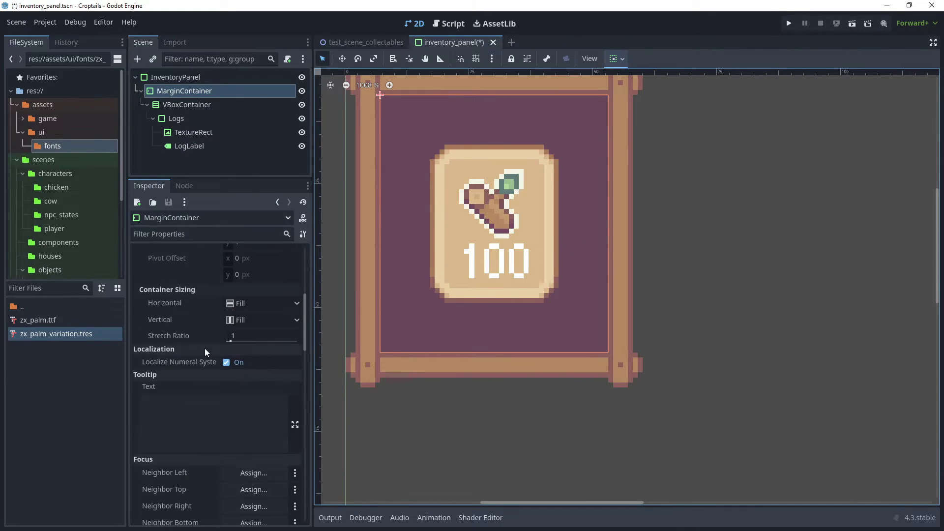
{"action": "scroll", "coordinate": [205, 349], "scroll_direction": "down", "scroll_amount": 5}
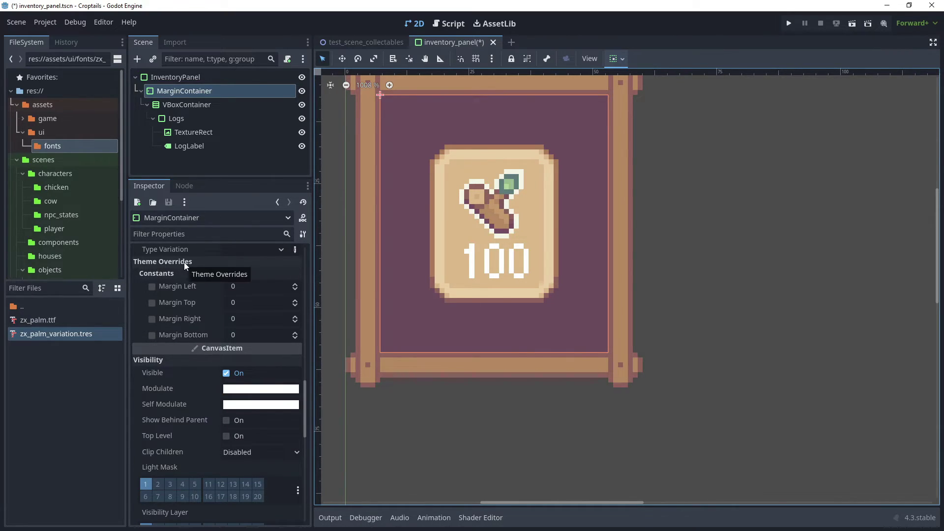
{"action": "left_click", "coordinate": [152, 287]}
{"action": "left_click", "coordinate": [152, 303]}
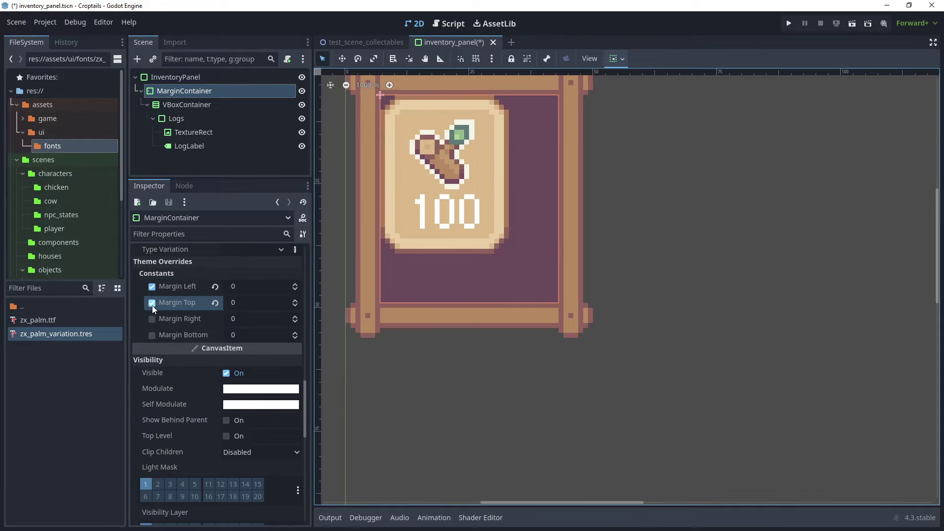
{"action": "left_click", "coordinate": [151, 320]}
{"action": "left_click", "coordinate": [152, 335]}
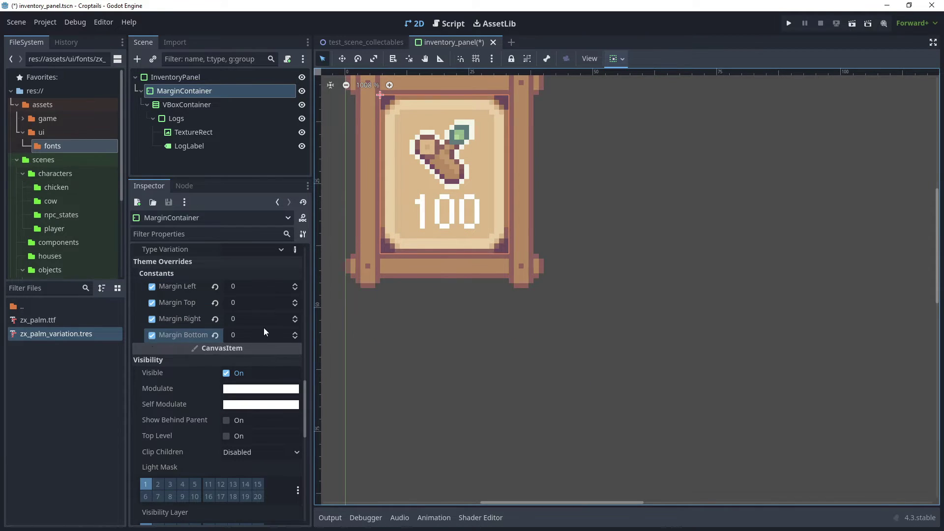
Step: Set all four margin overrides to 4 and save the scene
{"action": "left_click", "coordinate": [244, 288]}
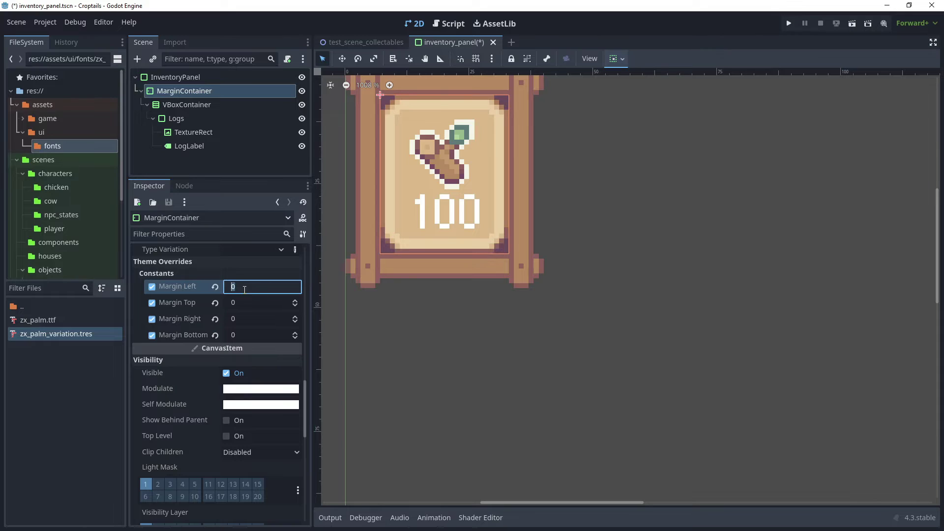
{"action": "type", "text": "4"}
{"action": "key", "text": "Tab"}
{"action": "type", "text": "4"}
{"action": "key", "text": "Tab"}
{"action": "type", "text": "4"}
{"action": "key", "text": "Tab"}
{"action": "type", "text": "4"}
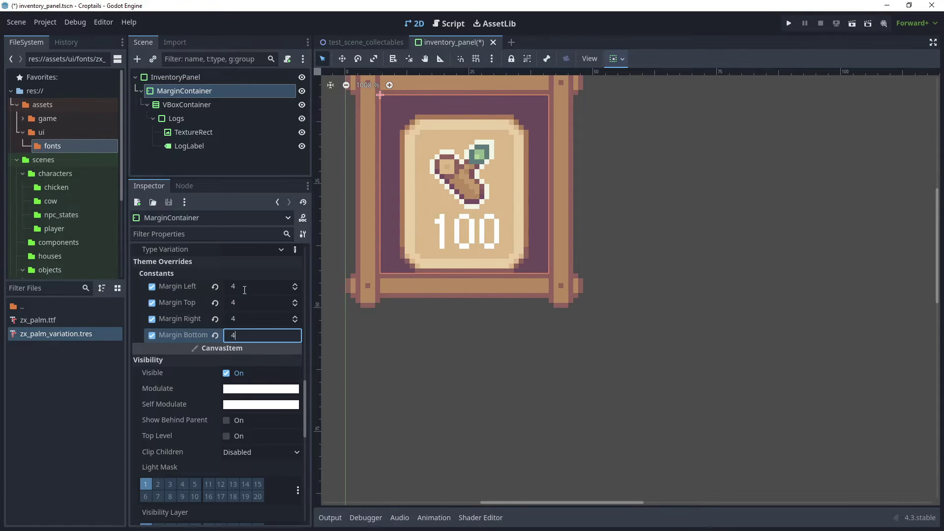
{"action": "key", "text": "Tab"}
{"action": "key", "text": "ctrl+s"}
Step: Change LogLabel's text from 100 to 0 and save the scene
{"action": "left_click", "coordinate": [189, 146]}
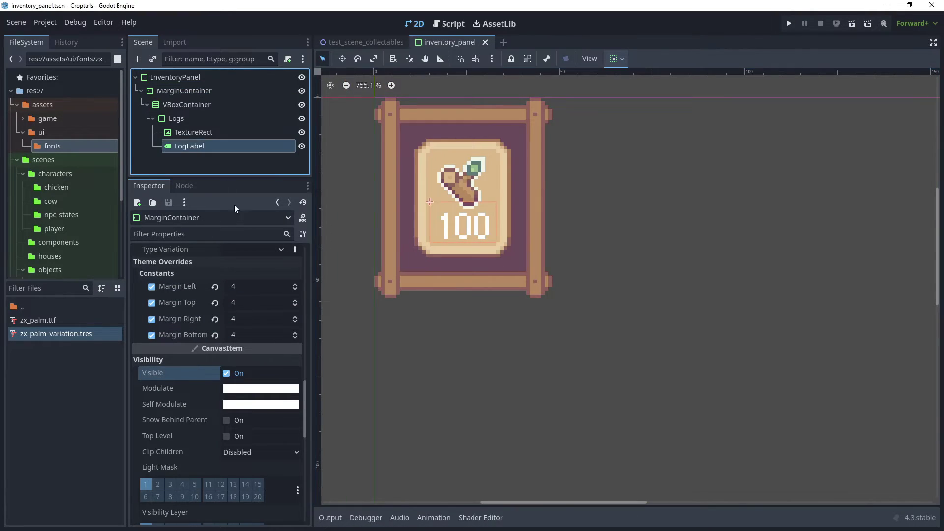
{"action": "double_click", "coordinate": [158, 280]}
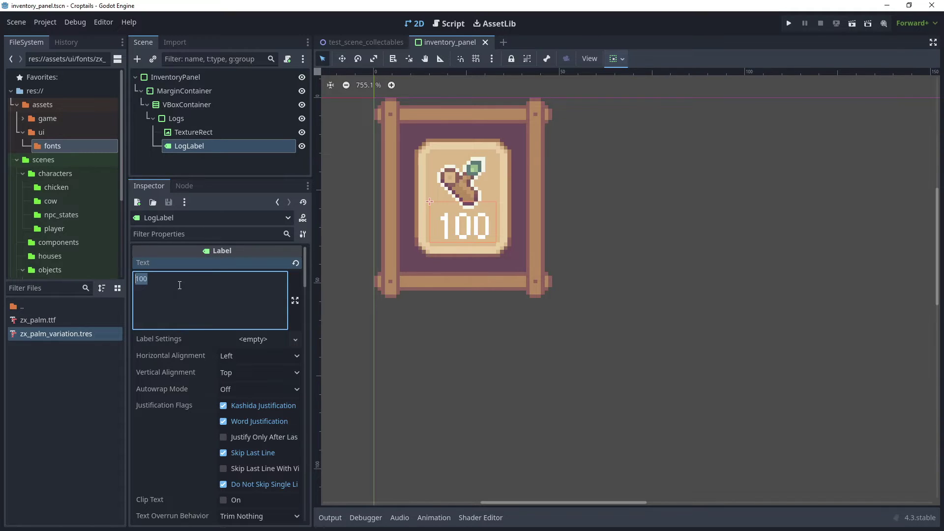
{"action": "key", "text": "BackSpace"}
{"action": "type", "text": "0"}
{"action": "left_click", "coordinate": [153, 119]}
{"action": "key", "text": "ctrl+s"}
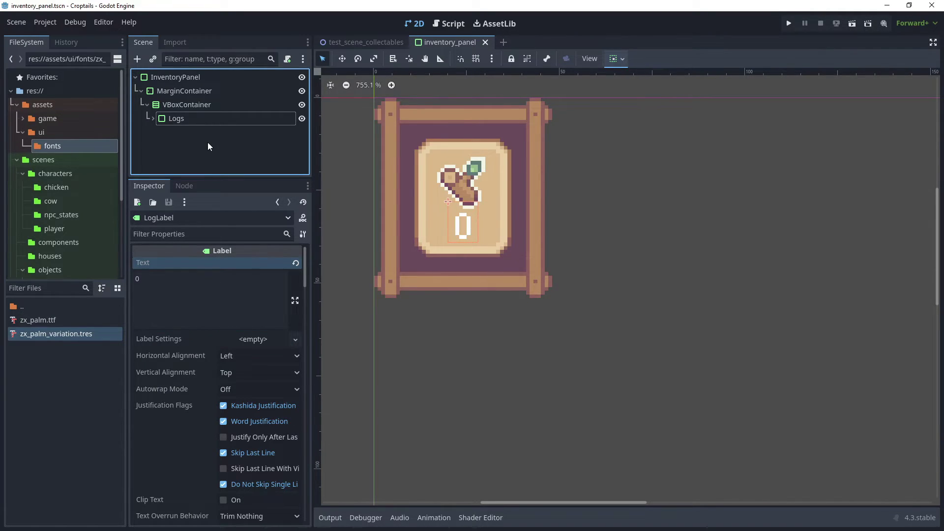
Step: Duplicate the Logs slot, rename the copy Stone, and begin renaming its LogLabel
{"action": "left_click", "coordinate": [180, 119]}
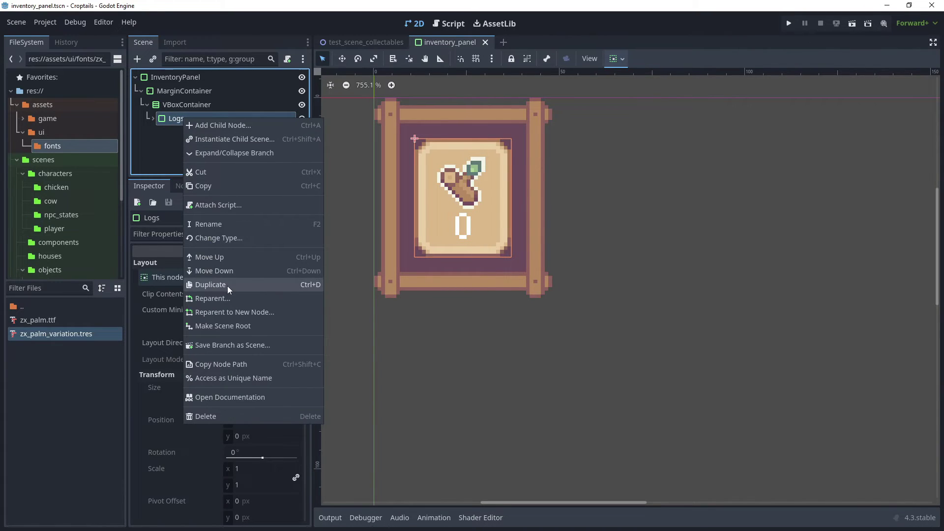
{"action": "left_click", "coordinate": [228, 285]}
{"action": "double_click", "coordinate": [187, 133]}
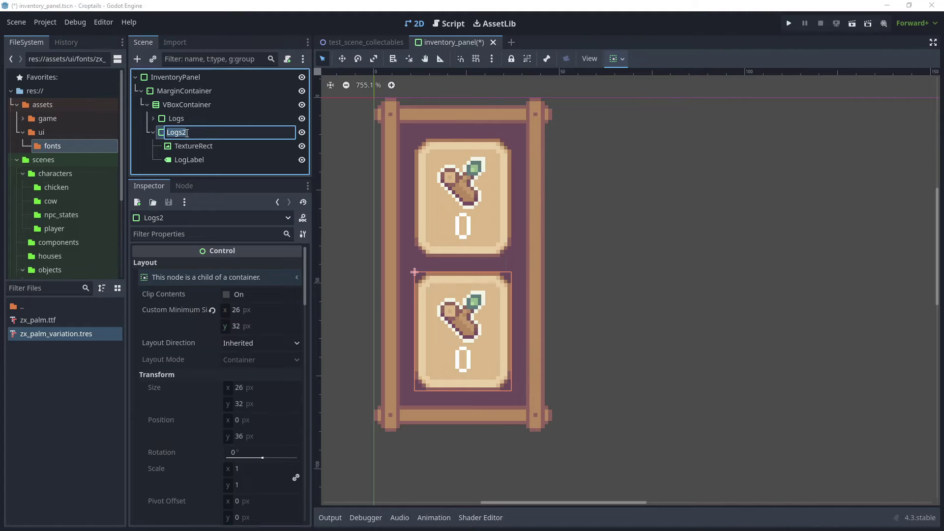
{"action": "type", "text": "Stone"}
{"action": "key", "text": "Return"}
{"action": "double_click", "coordinate": [214, 155]}
{"action": "key", "text": "Home"}
{"action": "key", "text": "Delete"}
{"action": "key", "text": "Delete"}
{"action": "key", "text": "Delete"}
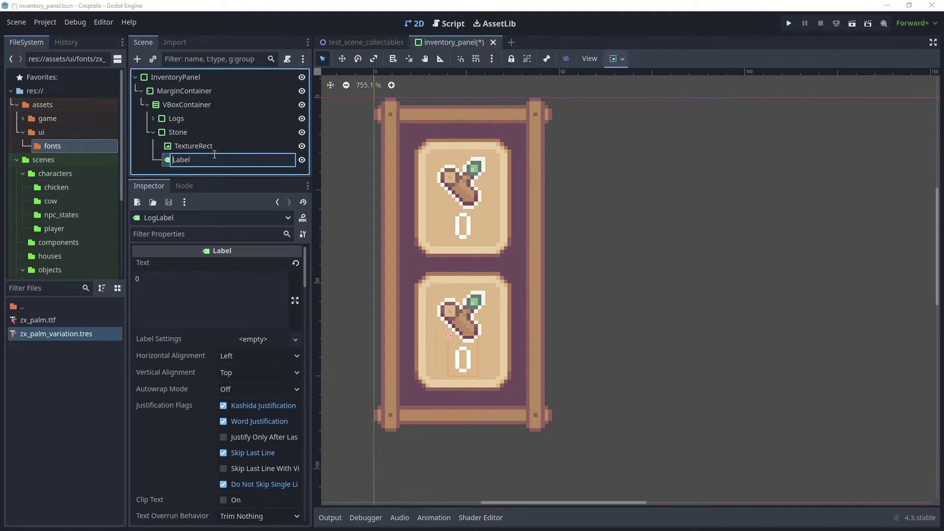
Step: Finish naming the label StoneLabel and give the Stone image a new AtlasTexture
{"action": "type", "text": "Stone"}
{"action": "left_click", "coordinate": [199, 149]}
{"action": "left_click", "coordinate": [208, 319]}
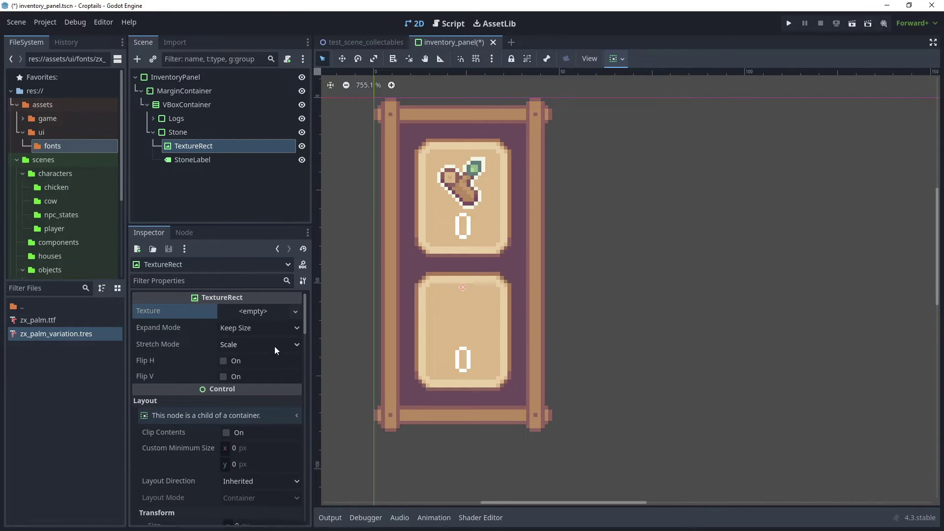
{"action": "left_click", "coordinate": [258, 311]}
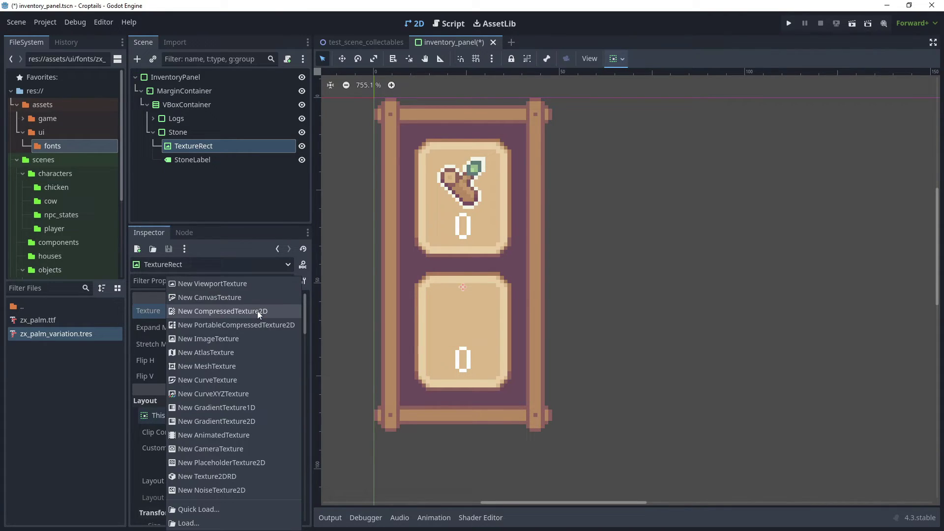
{"action": "left_click", "coordinate": [219, 354]}
{"action": "left_click", "coordinate": [225, 312]}
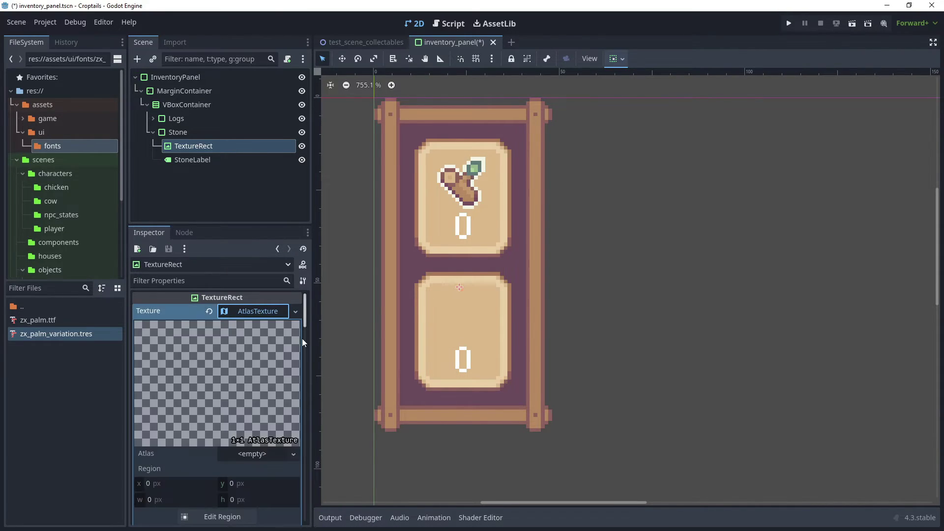
Step: Use basic_tools_and_materials.png from the objects folder as the atlas image
{"action": "scroll", "coordinate": [195, 315], "scroll_direction": "down", "scroll_amount": 2}
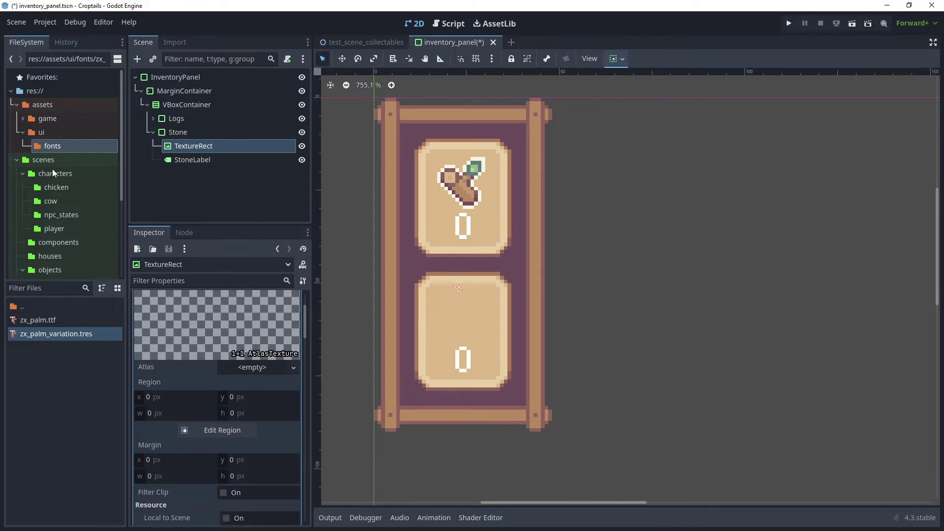
{"action": "double_click", "coordinate": [45, 119]}
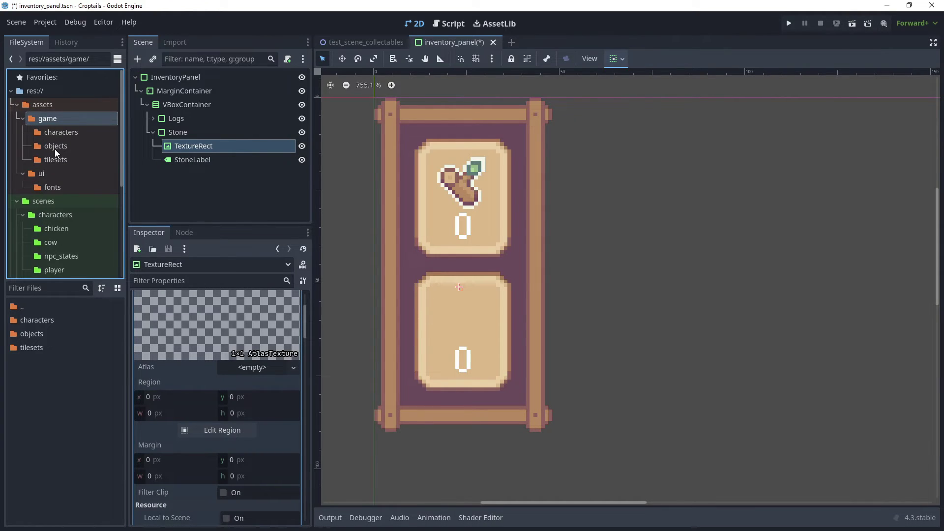
{"action": "left_click", "coordinate": [54, 149]}
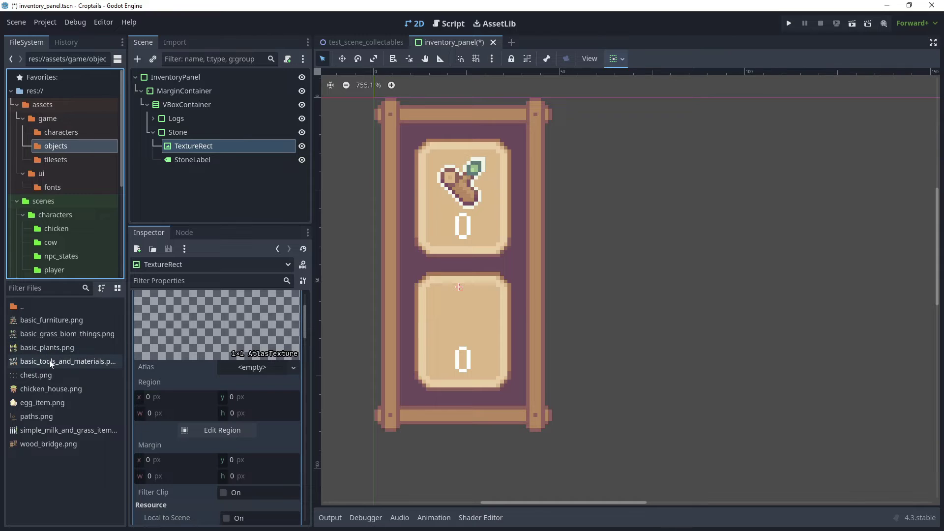
{"action": "left_click_drag", "start_coordinate": [49, 360], "coordinate": [231, 372]}
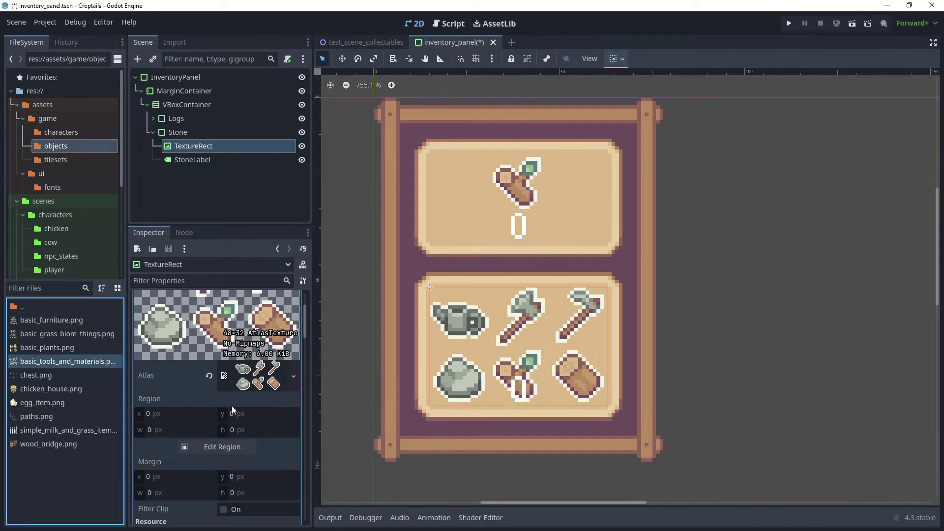
Step: Frame the stone sprite as the atlas region and save the scene
{"action": "left_click", "coordinate": [221, 448]}
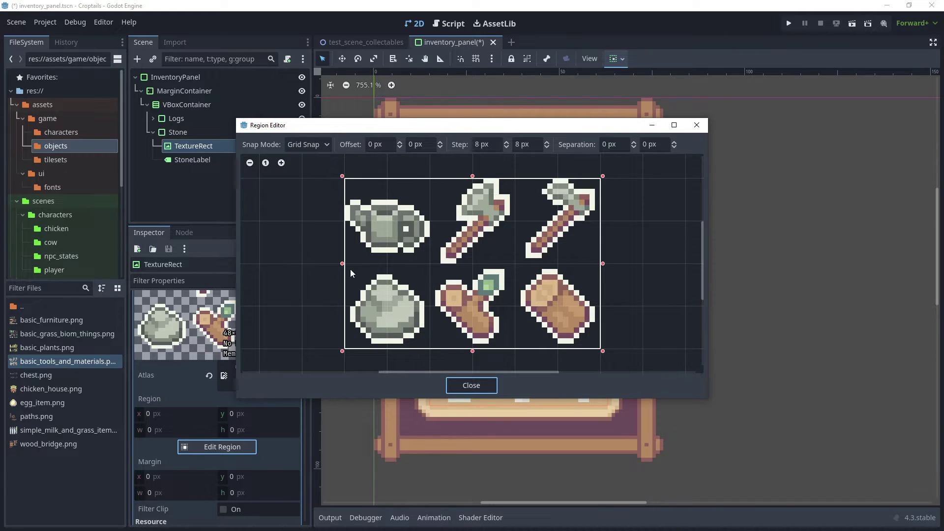
{"action": "left_click_drag", "start_coordinate": [343, 264], "coordinate": [411, 305]}
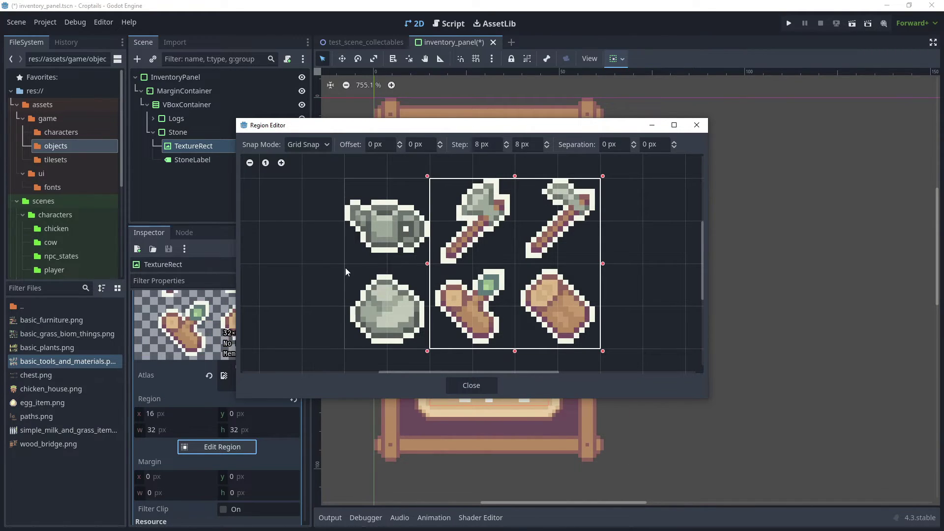
{"action": "left_click_drag", "start_coordinate": [345, 264], "coordinate": [427, 340]}
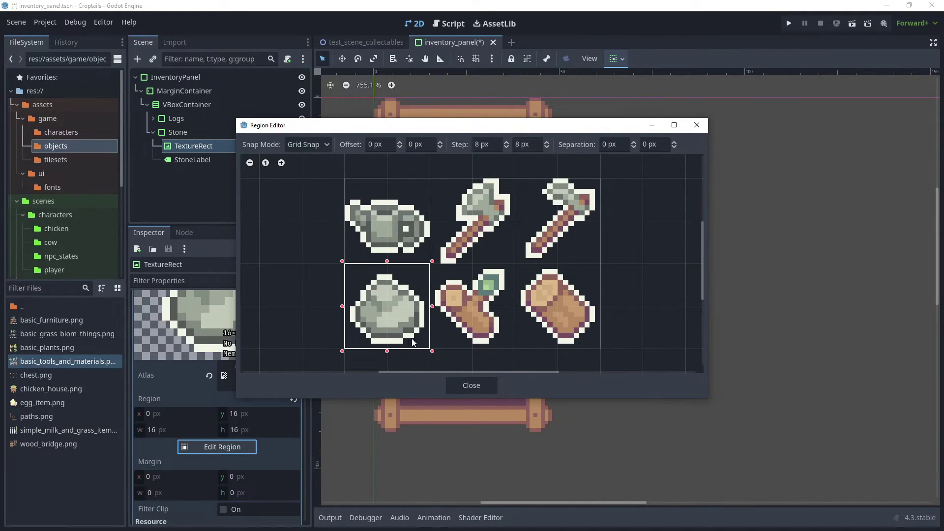
{"action": "left_click", "coordinate": [478, 385]}
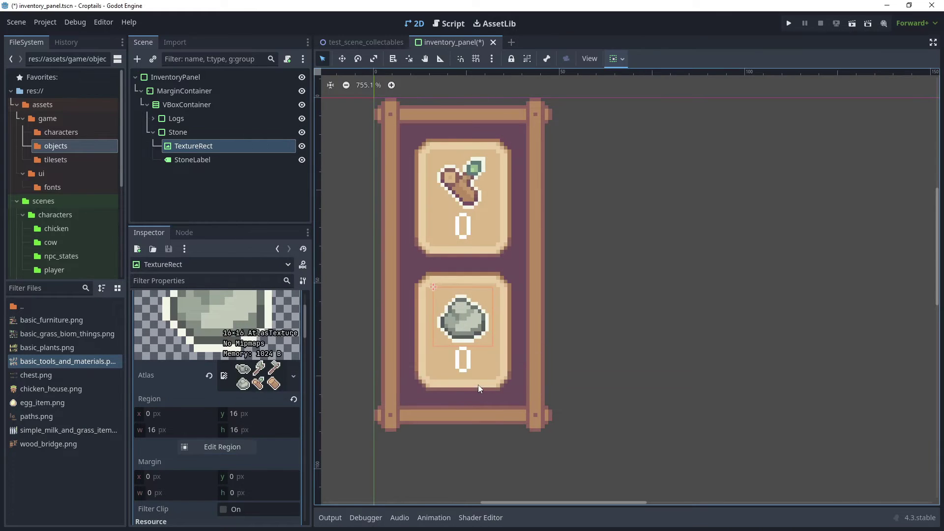
{"action": "key", "text": "ctrl+s"}
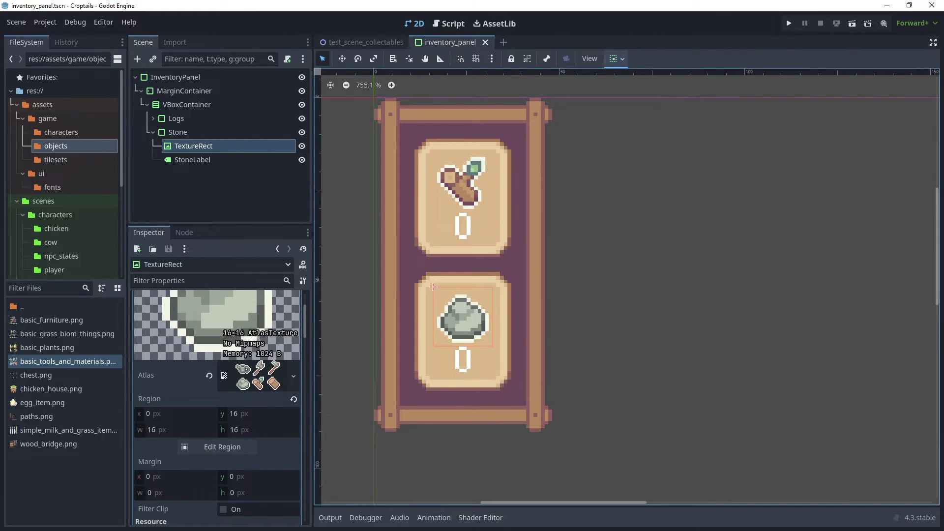
Step: Duplicate the Stone slot, renaming the copy Corn and its label CornLabel
{"action": "right_click", "coordinate": [204, 131]}
{"action": "left_click", "coordinate": [216, 298]}
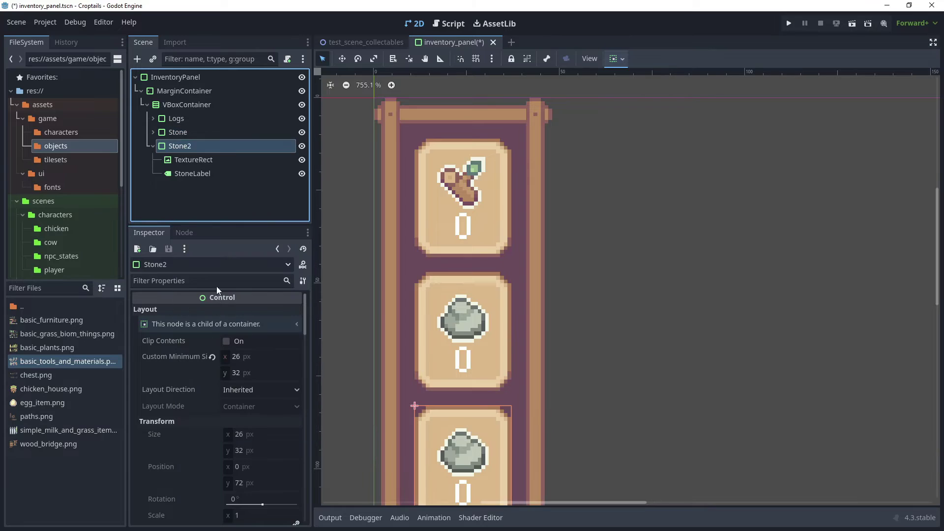
{"action": "key", "text": "F2"}
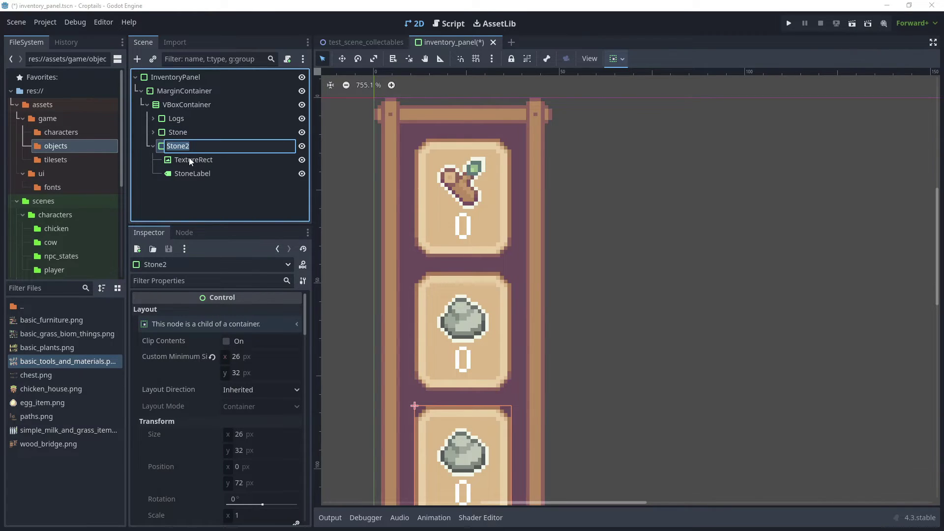
{"action": "type", "text": "Corn"}
{"action": "key", "text": "Return"}
{"action": "left_click", "coordinate": [192, 174]}
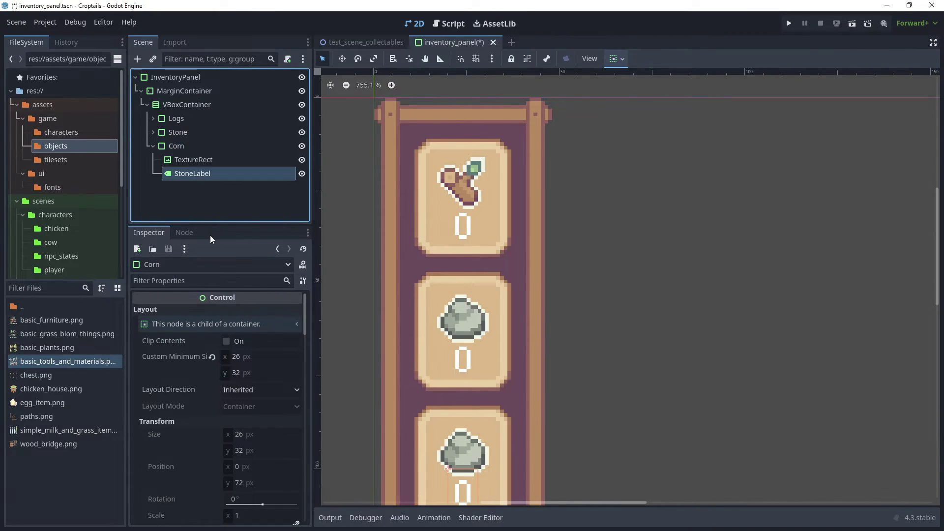
{"action": "key", "text": "F2"}
{"action": "type", "text": "Corn"}
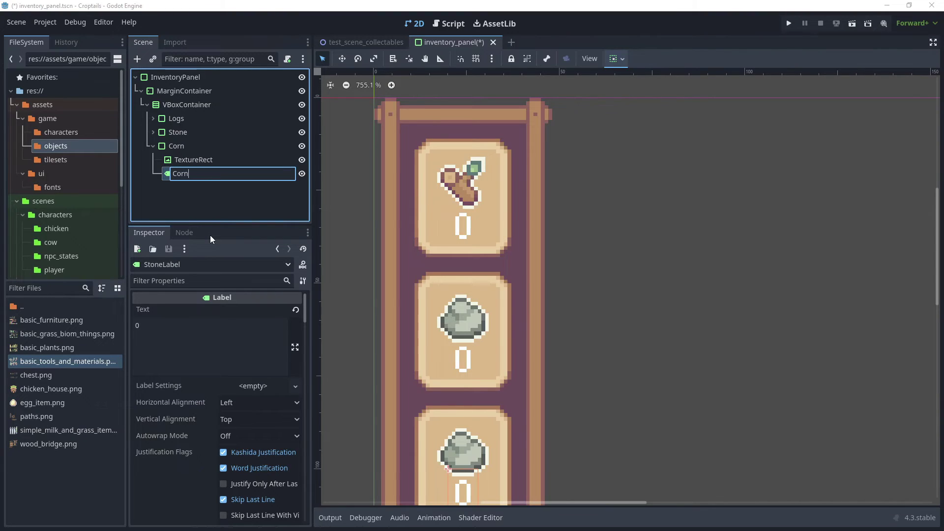
{"action": "type", "text": "Label"}
{"action": "key", "text": "Return"}
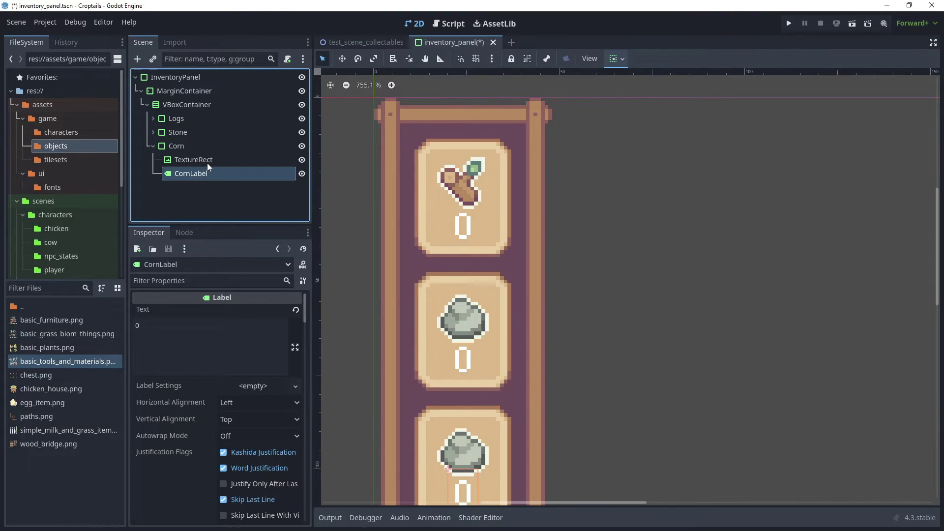
Step: Give the Corn image a new AtlasTexture using basic_plants.png
{"action": "left_click", "coordinate": [208, 162]}
{"action": "left_click", "coordinate": [245, 311]}
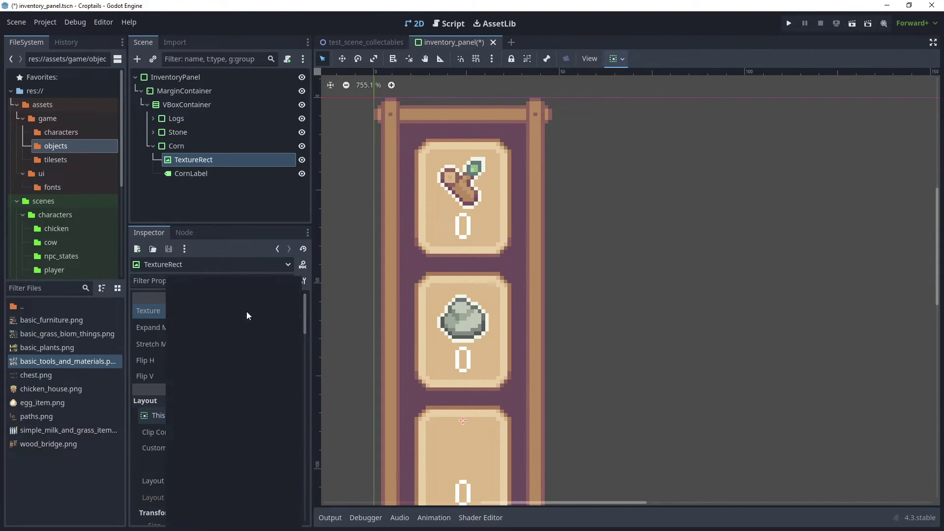
{"action": "left_click", "coordinate": [236, 402]}
{"action": "left_click", "coordinate": [225, 314]}
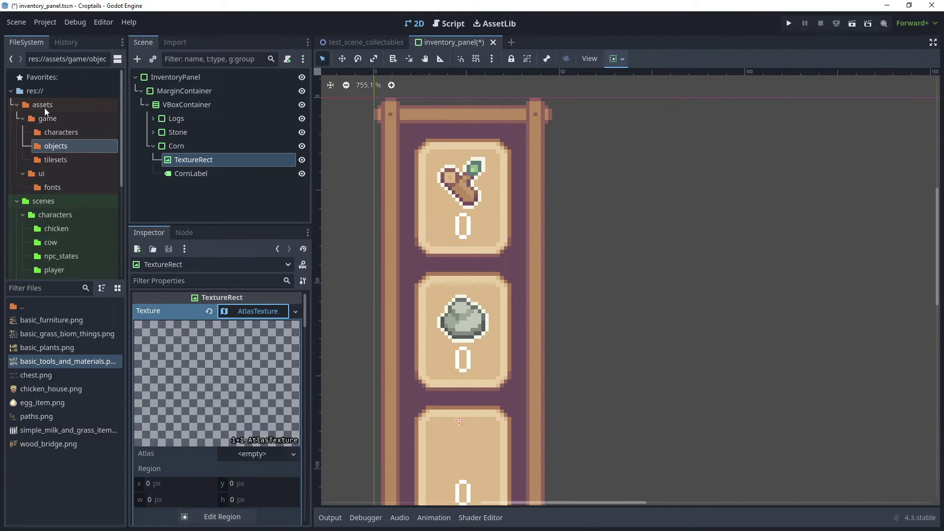
{"action": "left_click_drag", "start_coordinate": [41, 346], "coordinate": [259, 462]}
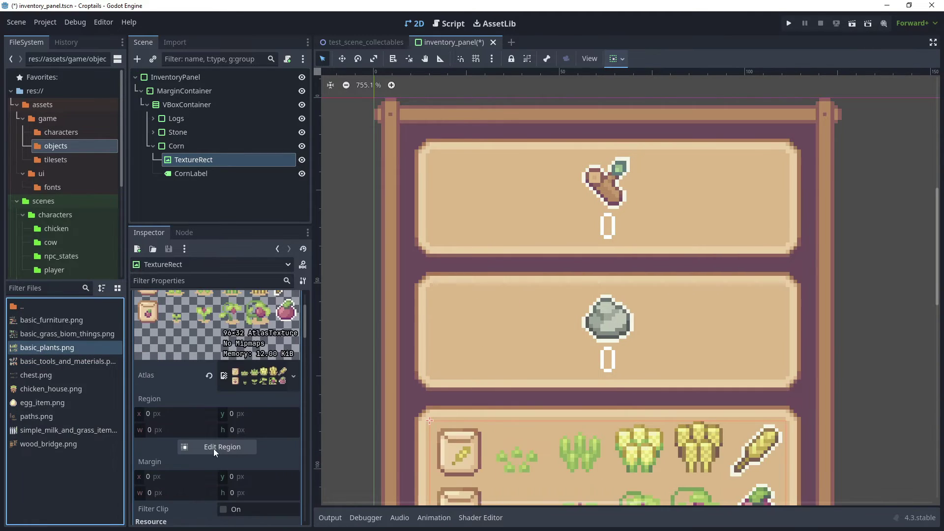
{"action": "left_click", "coordinate": [214, 448]}
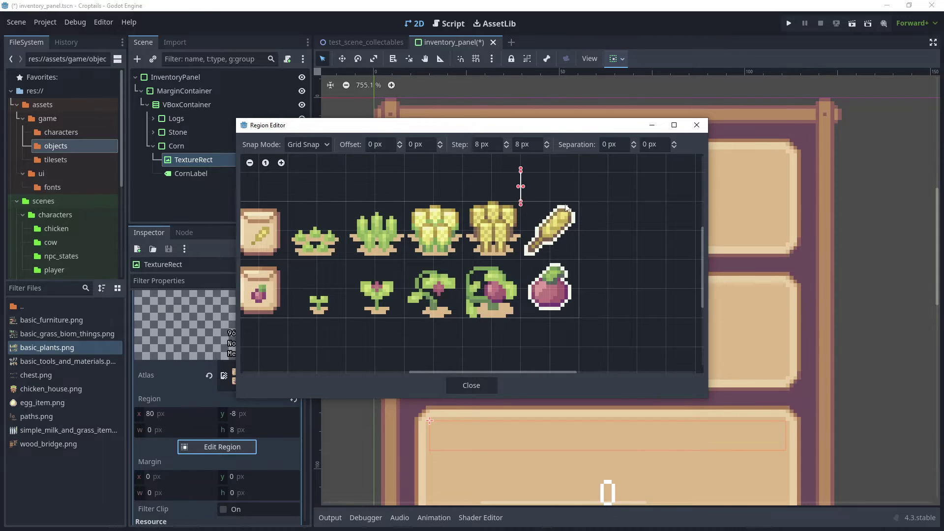
Step: Frame the corn-cob sprite as the atlas region and save the scene
{"action": "left_click_drag", "start_coordinate": [524, 204], "coordinate": [559, 256]}
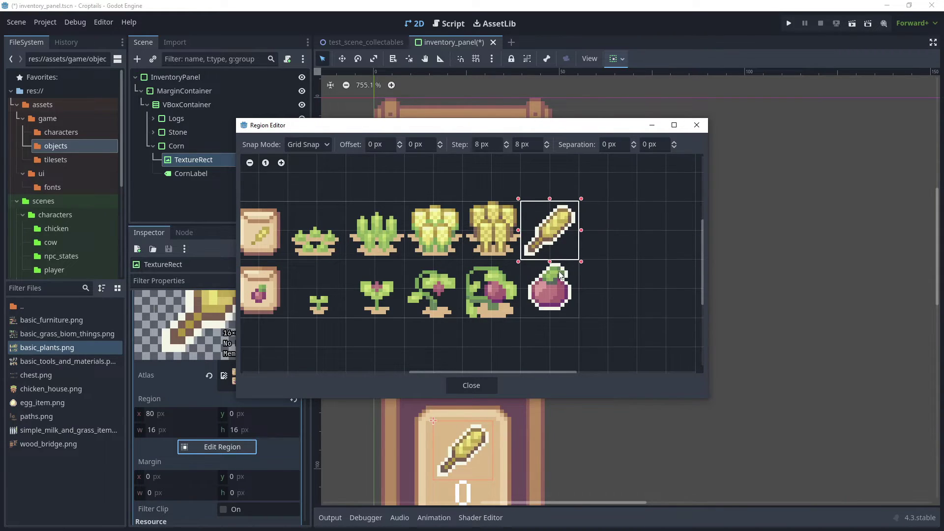
{"action": "left_click", "coordinate": [471, 385]}
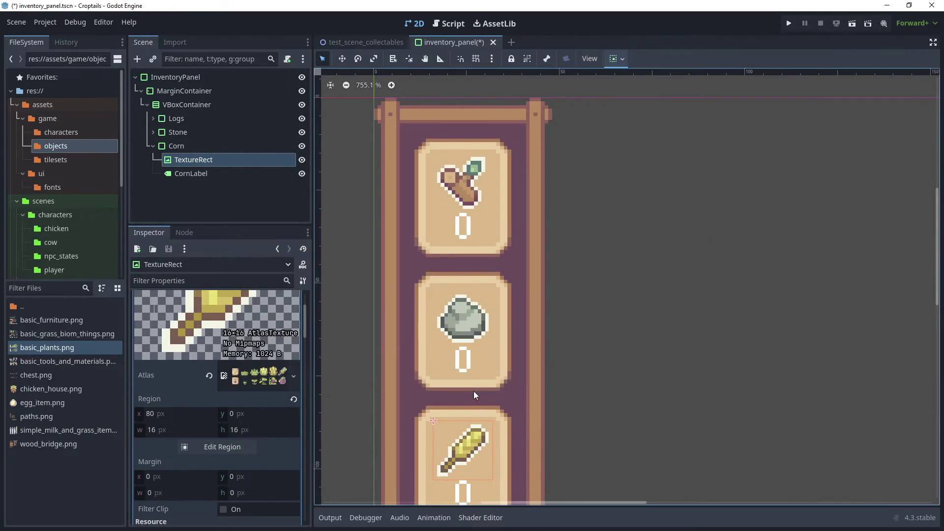
{"action": "scroll", "coordinate": [445, 207], "scroll_direction": "down", "scroll_amount": 3}
{"action": "key", "text": "ctrl+s"}
Step: Duplicate the Corn slot, renaming the copy Tomato and its label TomatoLabel
{"action": "right_click", "coordinate": [235, 143]}
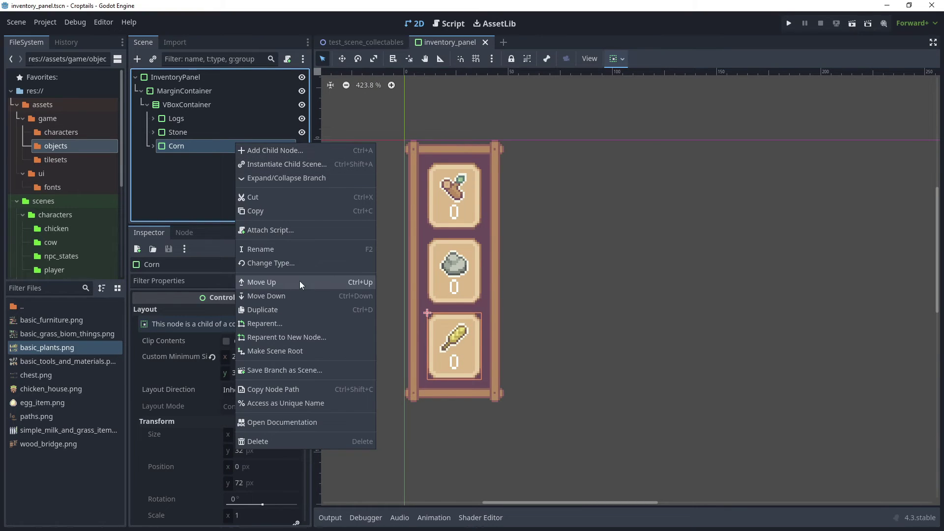
{"action": "left_click", "coordinate": [276, 310]}
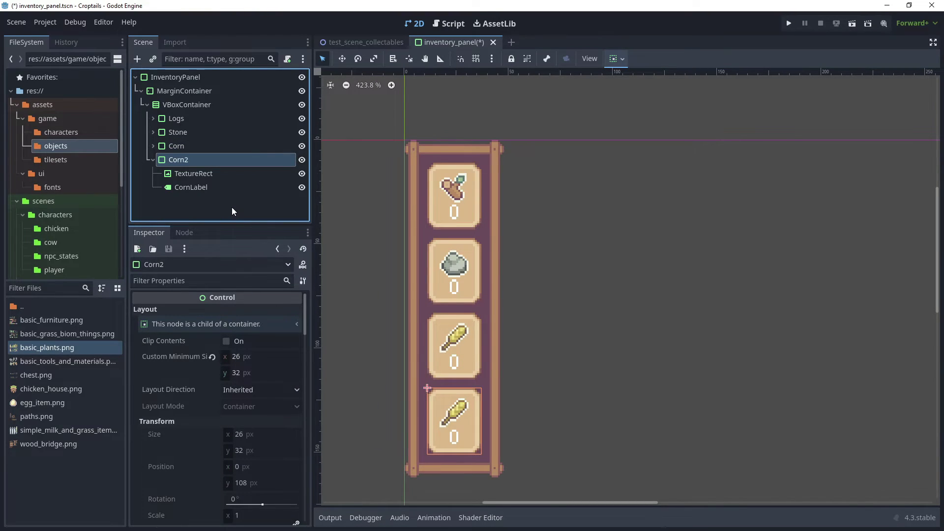
{"action": "key", "text": "F2"}
{"action": "type", "text": "Tomat"}
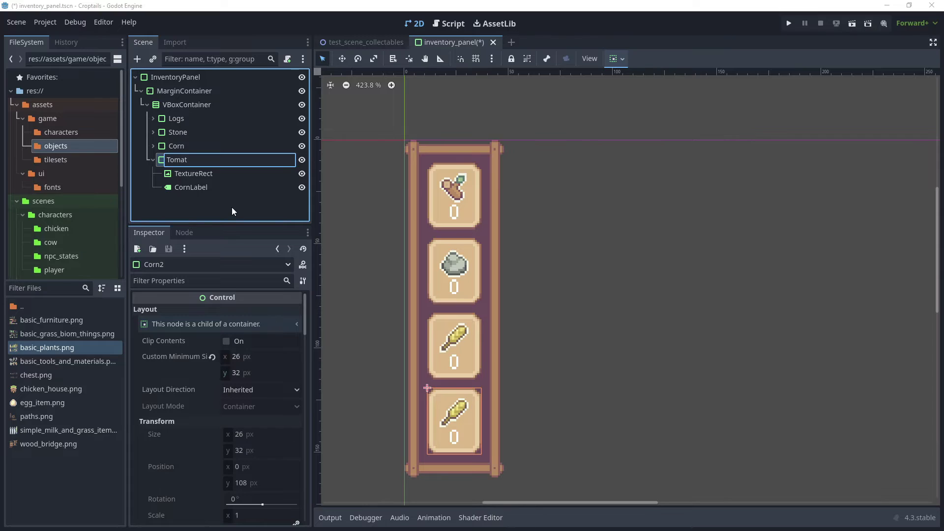
{"action": "type", "text": "o"}
{"action": "key", "text": "Return"}
{"action": "left_click", "coordinate": [202, 186]}
{"action": "key", "text": "F2"}
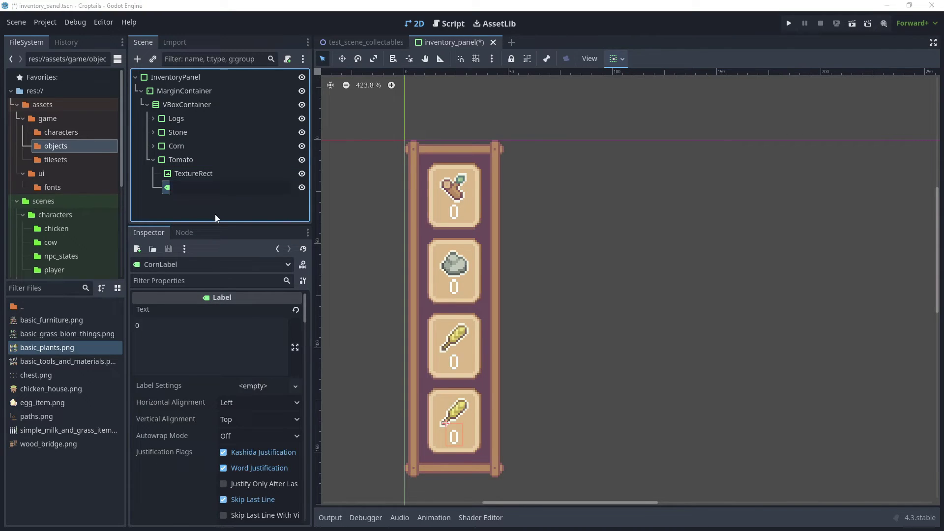
{"action": "type", "text": "Tomato"}
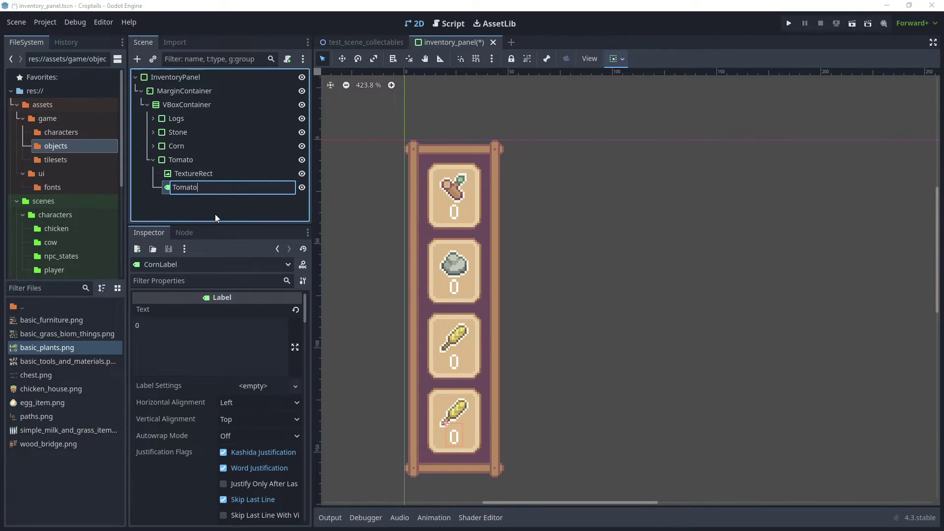
{"action": "type", "text": "Label"}
{"action": "key", "text": "Return"}
Step: Replace the Tomato image's corn texture with a new AtlasTexture from basic_plants.png
{"action": "left_click", "coordinate": [231, 173]}
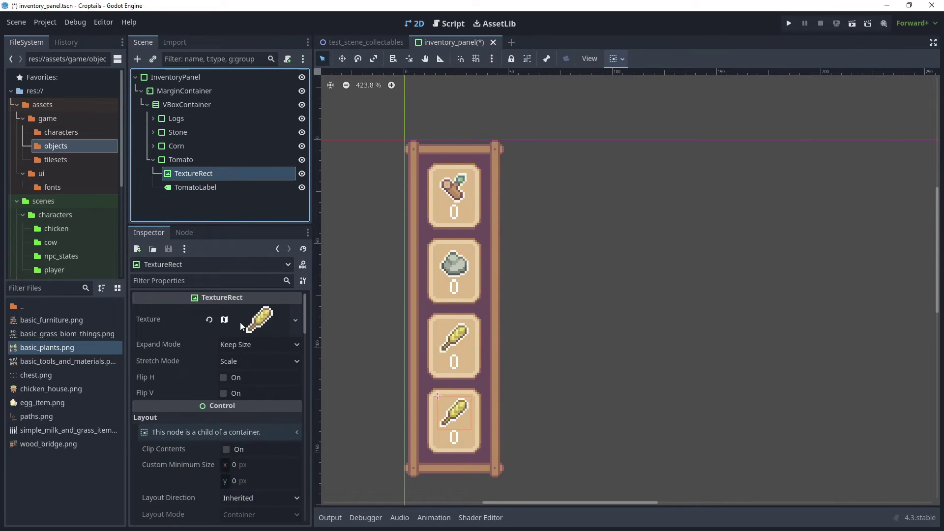
{"action": "left_click", "coordinate": [211, 321]}
{"action": "left_click", "coordinate": [250, 313]}
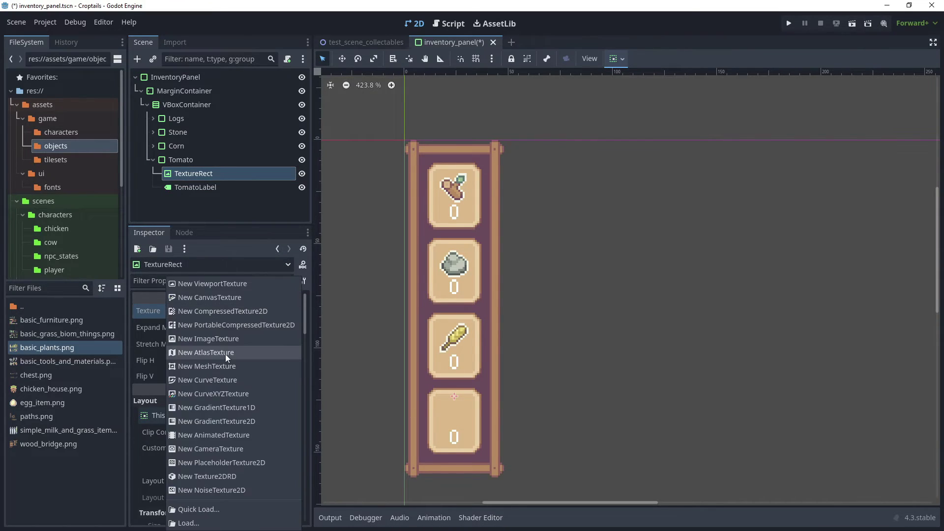
{"action": "left_click", "coordinate": [225, 354]}
{"action": "left_click", "coordinate": [225, 313]}
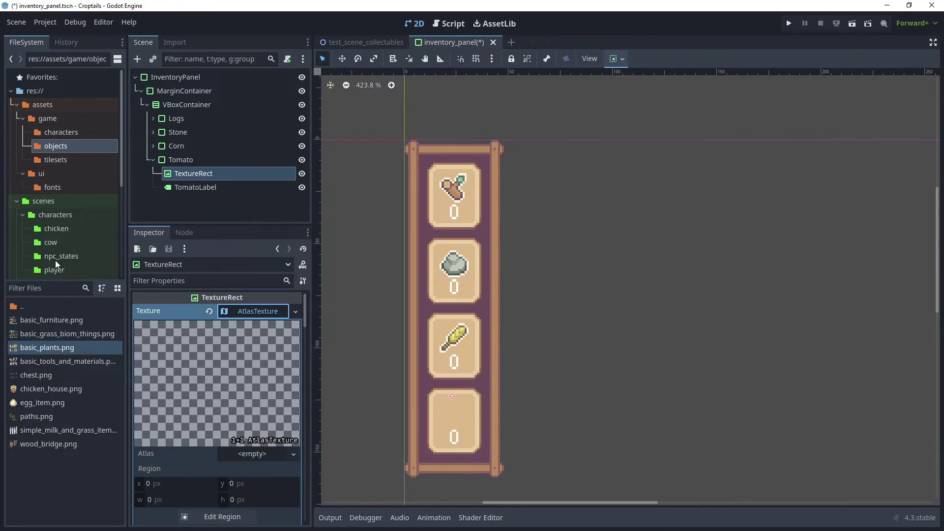
{"action": "left_click_drag", "start_coordinate": [54, 348], "coordinate": [239, 459]}
Step: Frame the tomato sprite as the icon's atlas region
{"action": "scroll", "coordinate": [196, 433], "scroll_direction": "down", "scroll_amount": 3}
{"action": "left_click", "coordinate": [217, 418]}
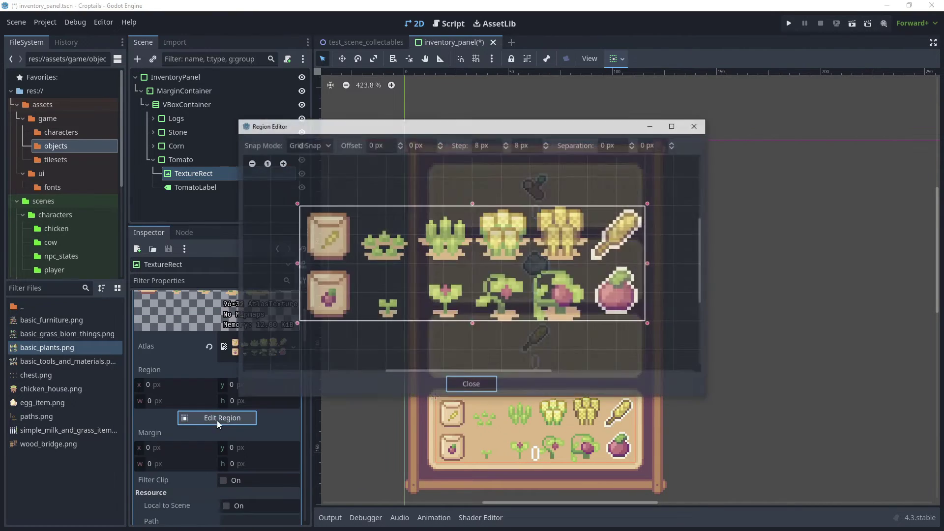
{"action": "left_click_drag", "start_coordinate": [588, 265], "coordinate": [643, 318]}
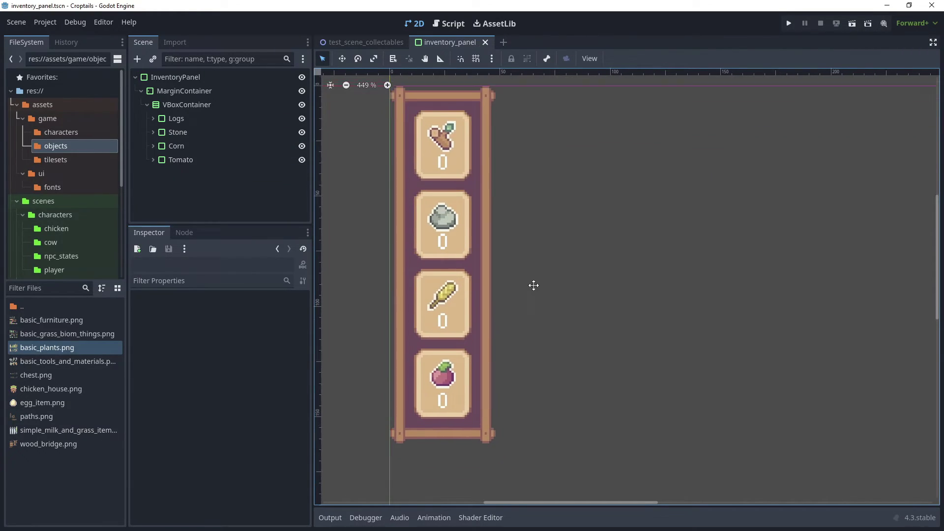
{"action": "middle_click_drag", "start_coordinate": [534, 285], "coordinate": [515, 224]}
{"action": "left_click", "coordinate": [203, 159]}
Step: Duplicate the Tomato slot, renaming the copy Egg and its label EggLabel
{"action": "right_click", "coordinate": [203, 160]}
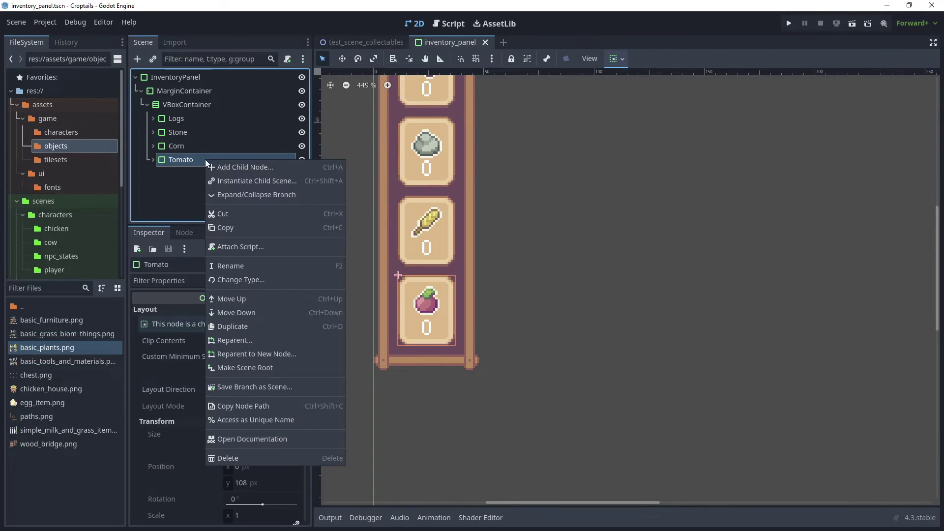
{"action": "left_click", "coordinate": [242, 325]}
{"action": "key", "text": "F2"}
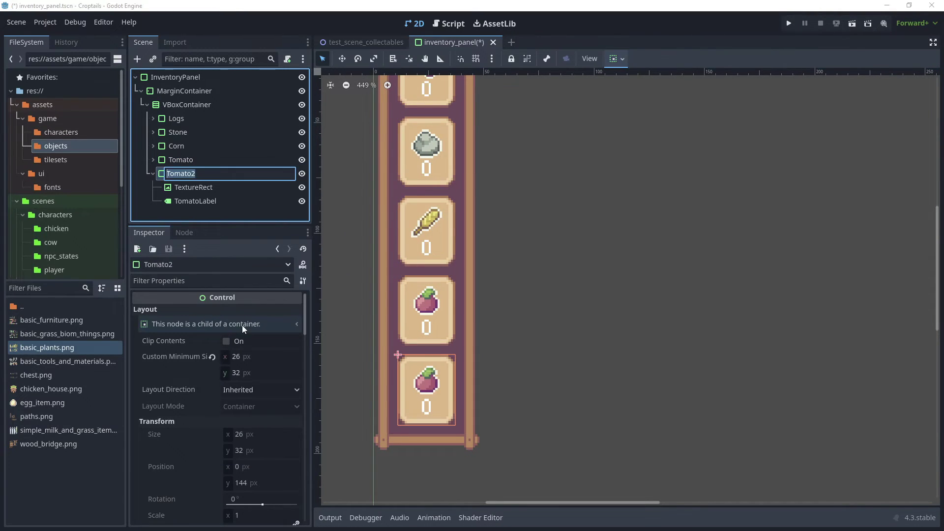
{"action": "type", "text": "Egg"}
{"action": "key", "text": "Return"}
{"action": "left_click", "coordinate": [213, 201]}
{"action": "key", "text": "F2"}
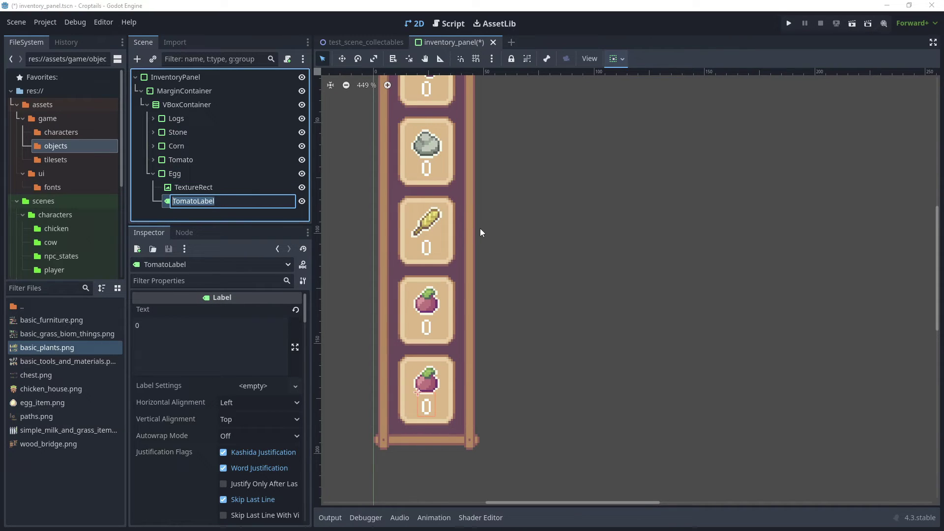
{"action": "type", "text": "EggLabel"}
Step: Replace the Egg image's tomato texture with a new AtlasTexture using egg_item.png
{"action": "left_click", "coordinate": [190, 188]}
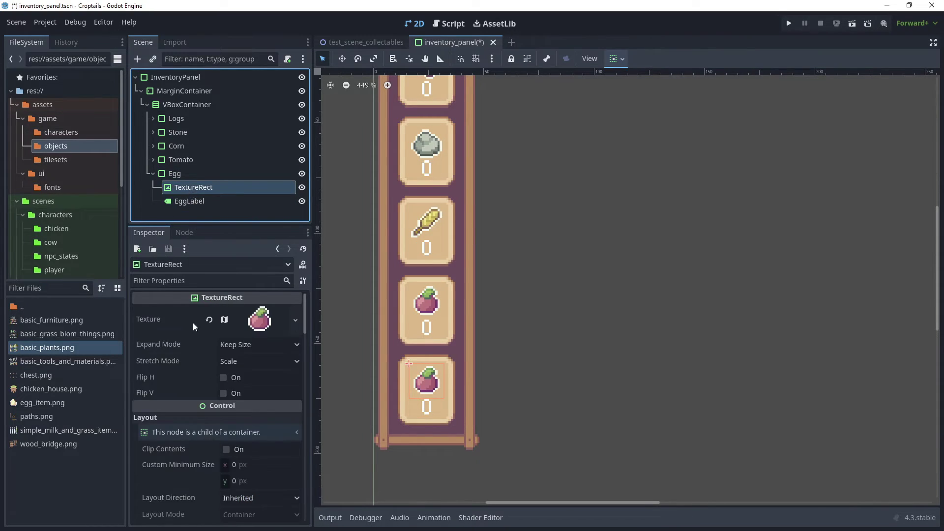
{"action": "left_click", "coordinate": [209, 320]}
{"action": "left_click", "coordinate": [260, 311]}
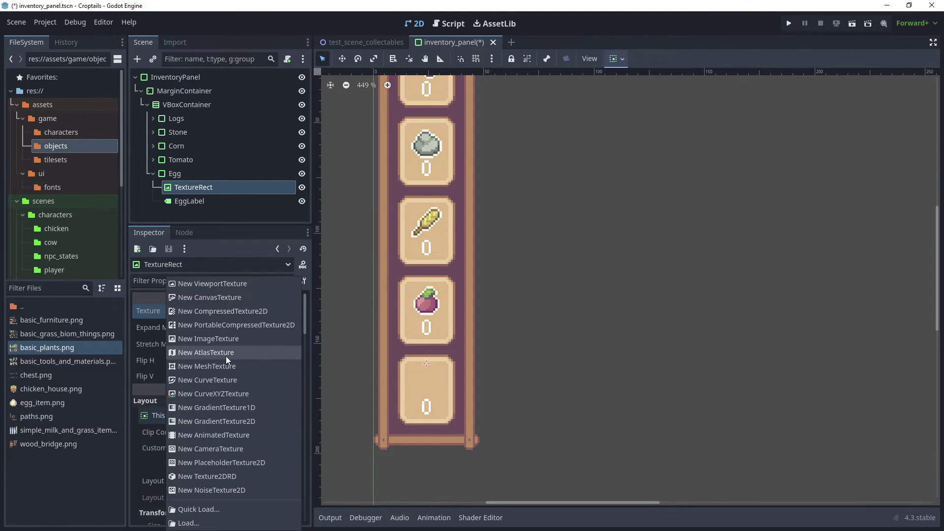
{"action": "left_click", "coordinate": [227, 355]}
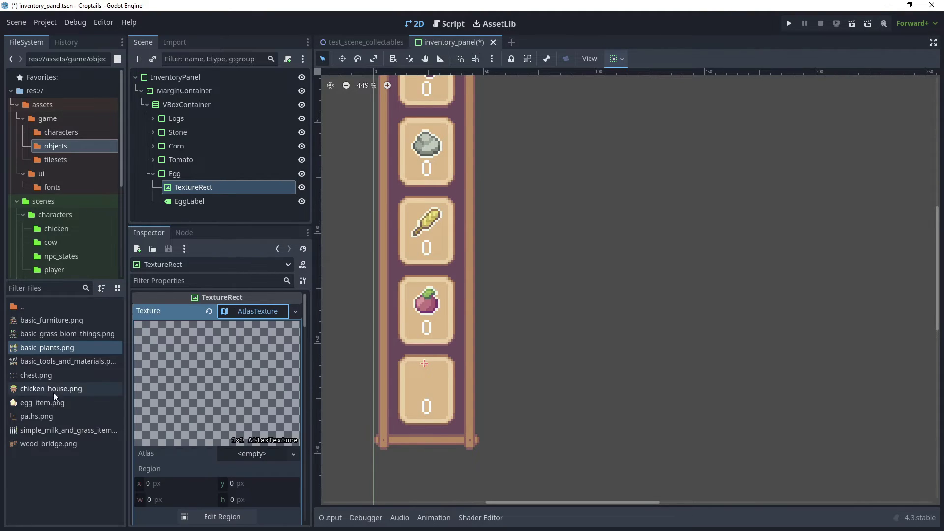
{"action": "left_click_drag", "start_coordinate": [45, 405], "coordinate": [254, 454]}
{"action": "left_click", "coordinate": [228, 225]}
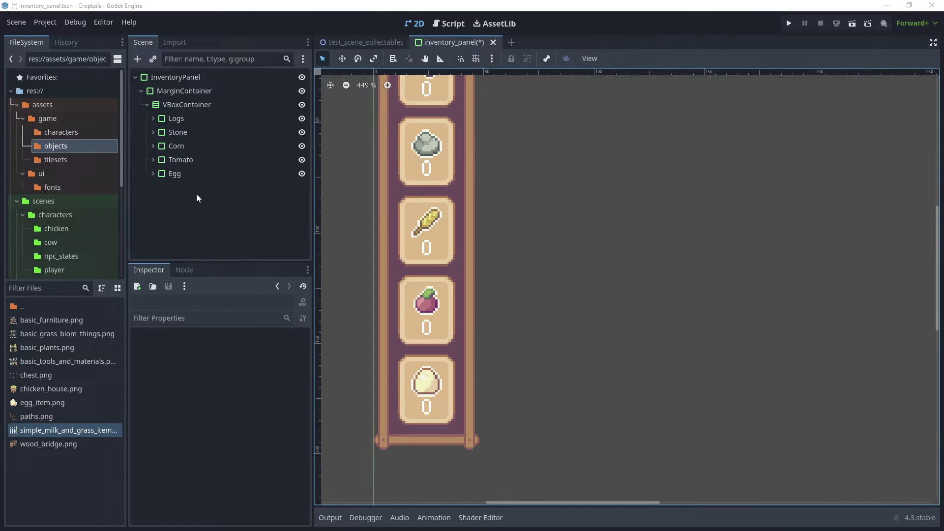
{"action": "left_click", "coordinate": [199, 174]}
Step: Duplicate the Egg slot, renaming the copy Milk and its label MilkLabel
{"action": "right_click", "coordinate": [199, 175]}
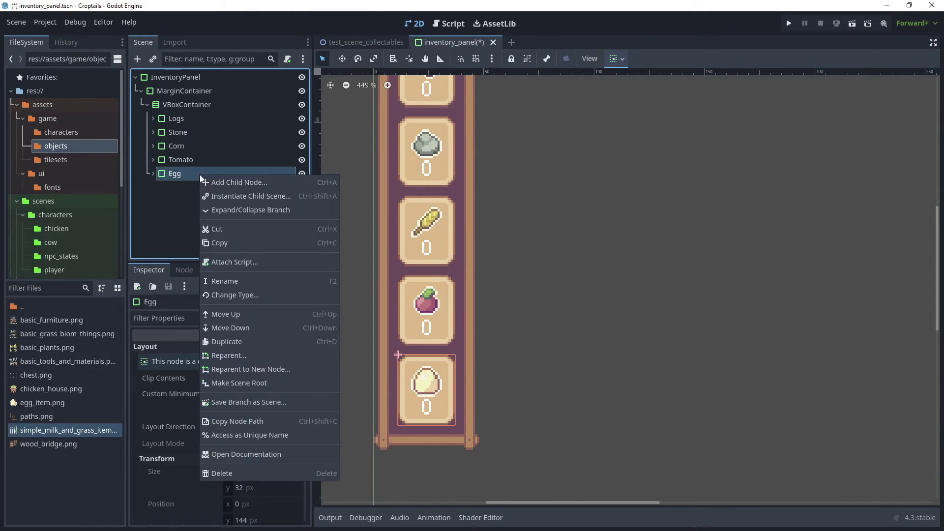
{"action": "left_click", "coordinate": [238, 340]}
{"action": "key", "text": "F2"}
{"action": "type", "text": "Milk"}
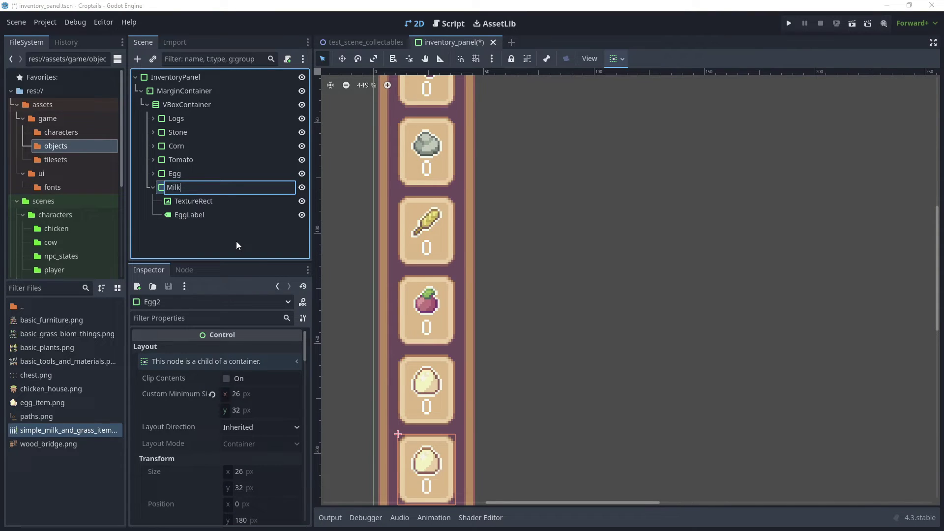
{"action": "key", "text": "Return"}
{"action": "key", "text": "Down"}
{"action": "key", "text": "Down"}
{"action": "key", "text": "F2"}
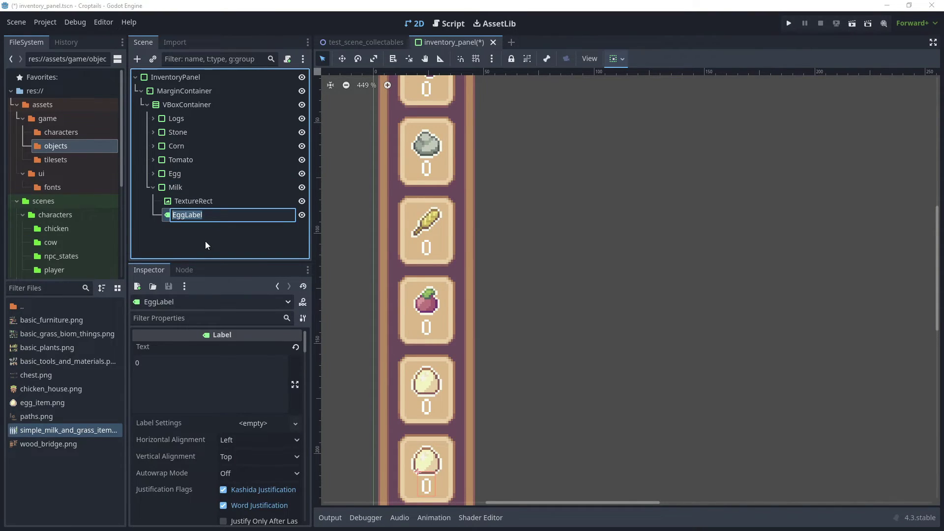
{"action": "type", "text": "MilkLabel"}
{"action": "key", "text": "Return"}
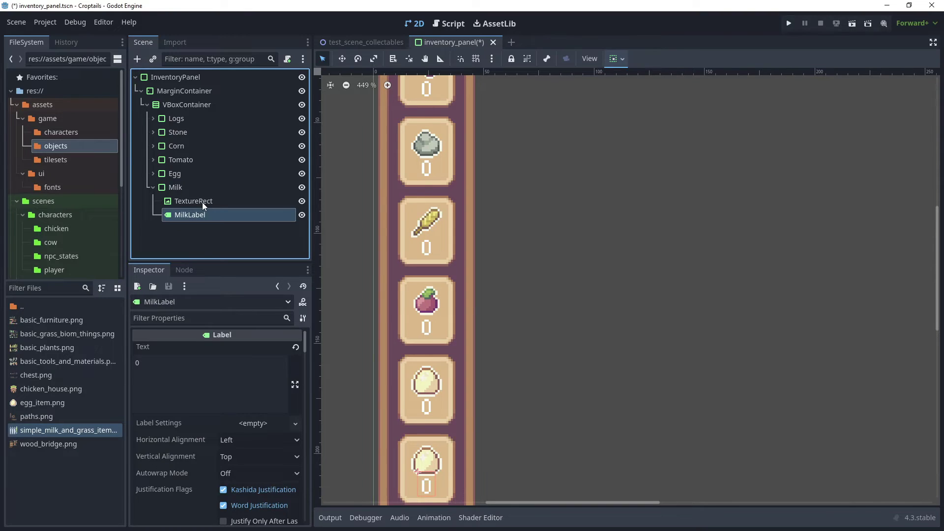
Step: Replace the Milk image's egg texture with a new AtlasTexture from simple_milk_and_grass_item.png
{"action": "left_click", "coordinate": [202, 201]}
{"action": "left_click", "coordinate": [210, 349]}
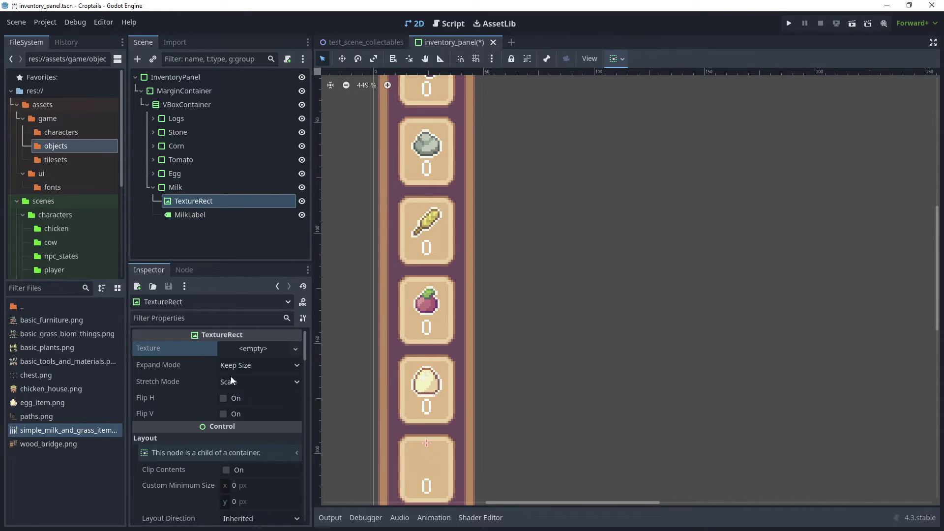
{"action": "left_click", "coordinate": [241, 350]}
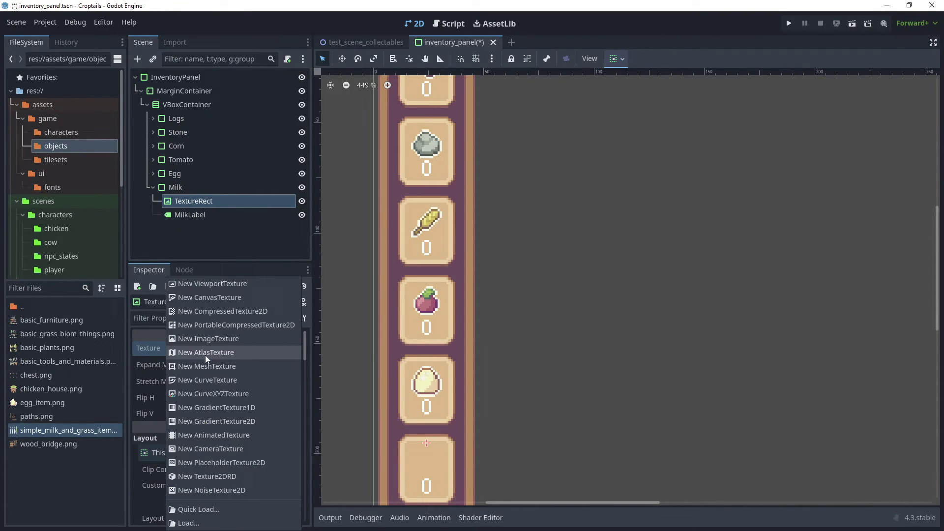
{"action": "left_click", "coordinate": [260, 353]}
{"action": "left_click", "coordinate": [256, 349]}
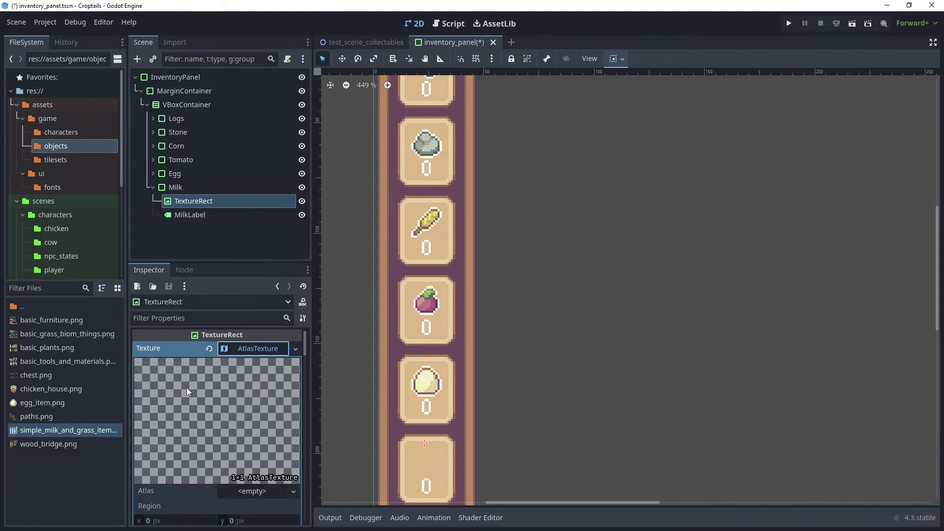
{"action": "scroll", "coordinate": [194, 385], "scroll_direction": "down", "scroll_amount": 1}
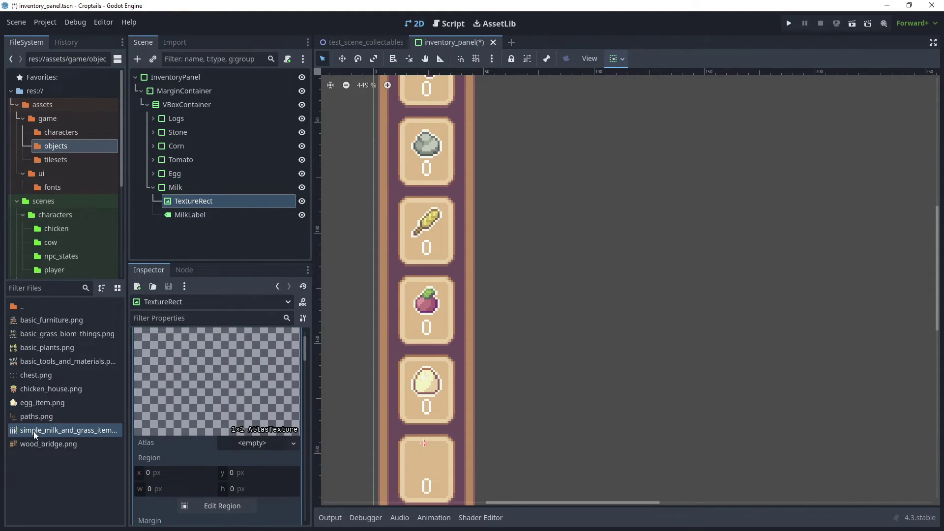
{"action": "left_click_drag", "start_coordinate": [90, 430], "coordinate": [233, 448]}
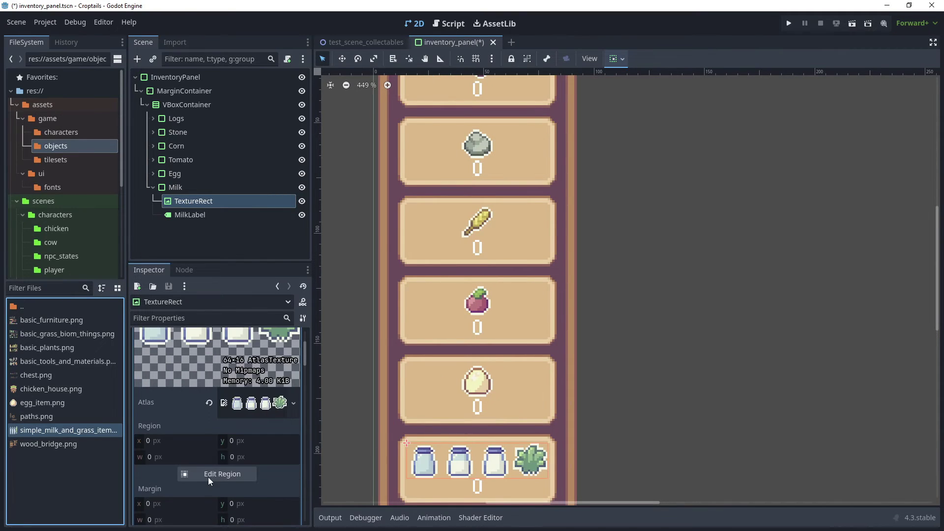
Step: Frame the third milk jar as the atlas region and save the scene
{"action": "left_click", "coordinate": [208, 477]}
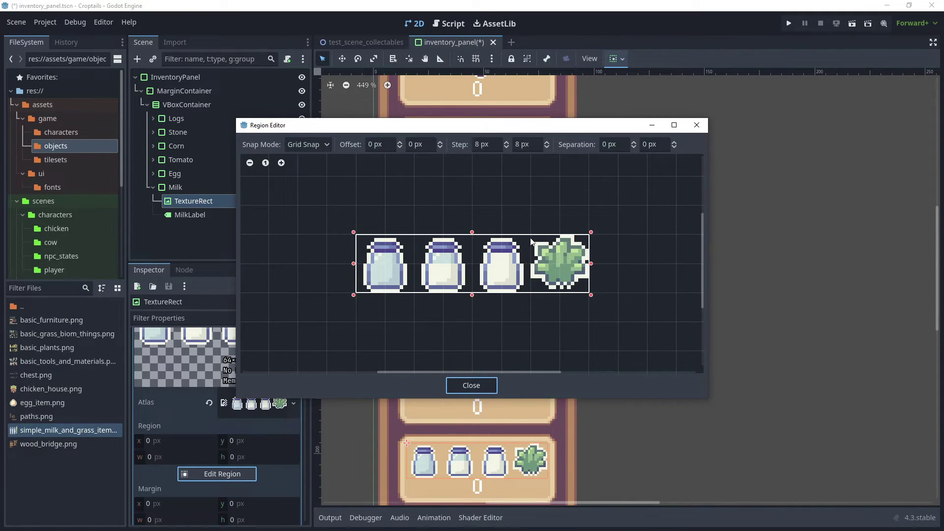
{"action": "left_click", "coordinate": [530, 234]}
{"action": "left_click_drag", "start_coordinate": [518, 255], "coordinate": [473, 294]}
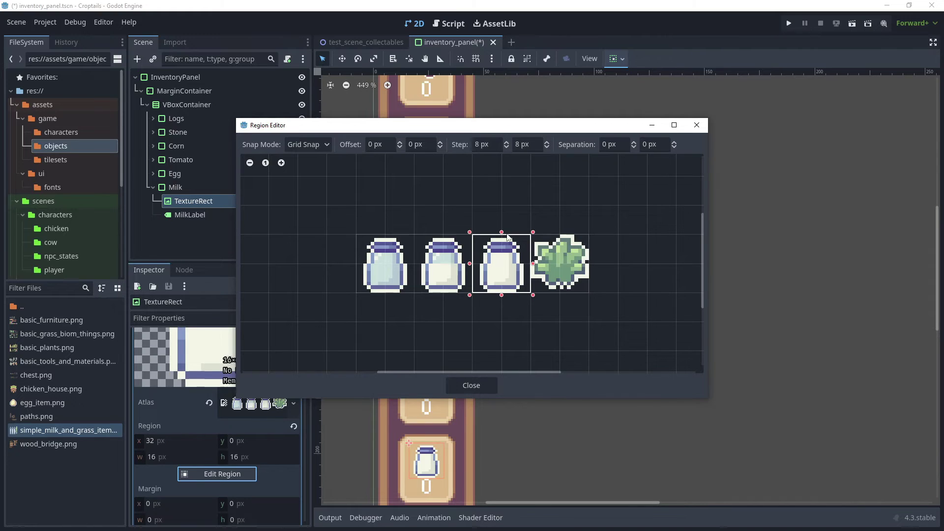
{"action": "left_click", "coordinate": [474, 386]}
{"action": "key", "text": "ctrl+s"}
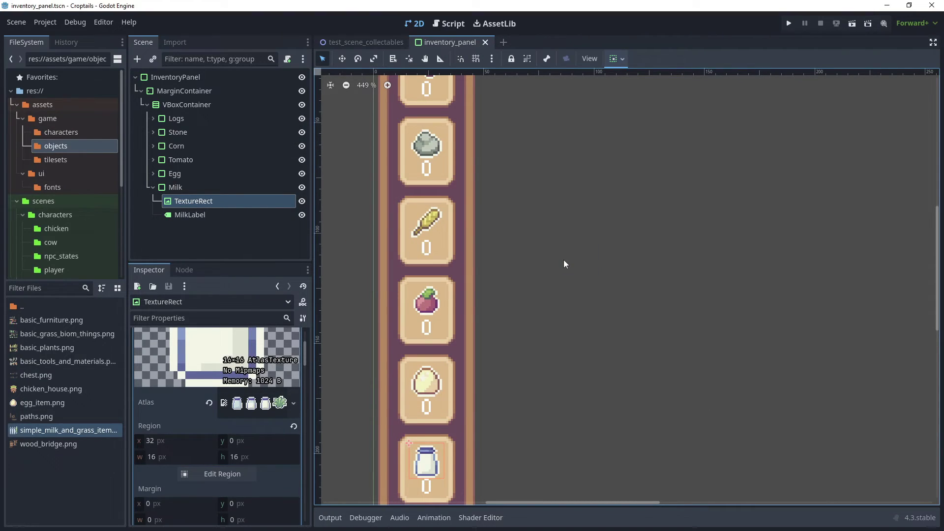
Step: Show the scenes ui folder's files in the FileSystem dock
{"action": "scroll", "coordinate": [564, 264], "scroll_direction": "down", "scroll_amount": 2}
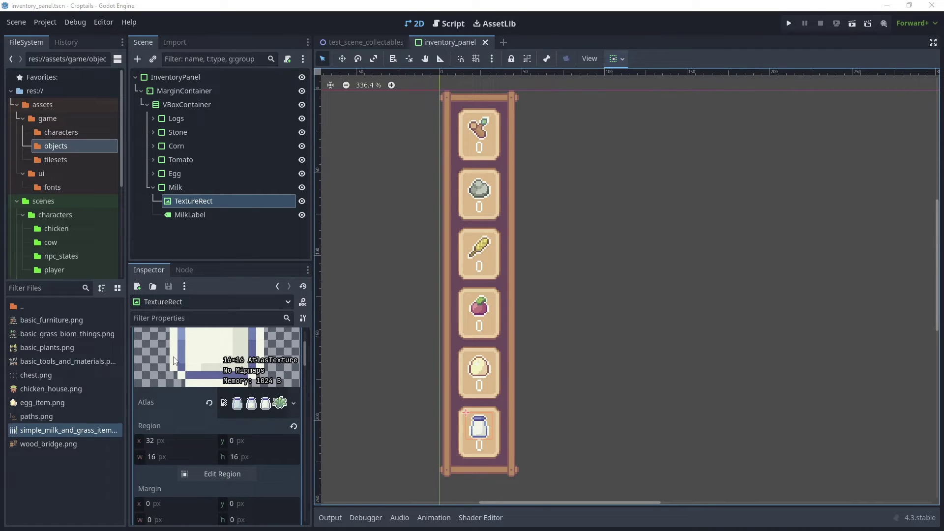
{"action": "scroll", "coordinate": [51, 209], "scroll_direction": "down", "scroll_amount": 4}
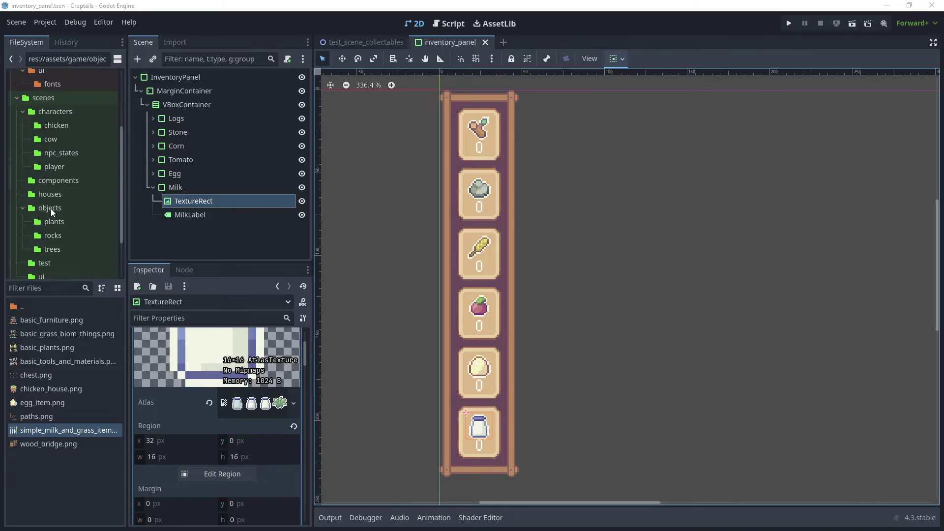
{"action": "scroll", "coordinate": [51, 209], "scroll_direction": "down", "scroll_amount": 3}
{"action": "left_click", "coordinate": [51, 212]}
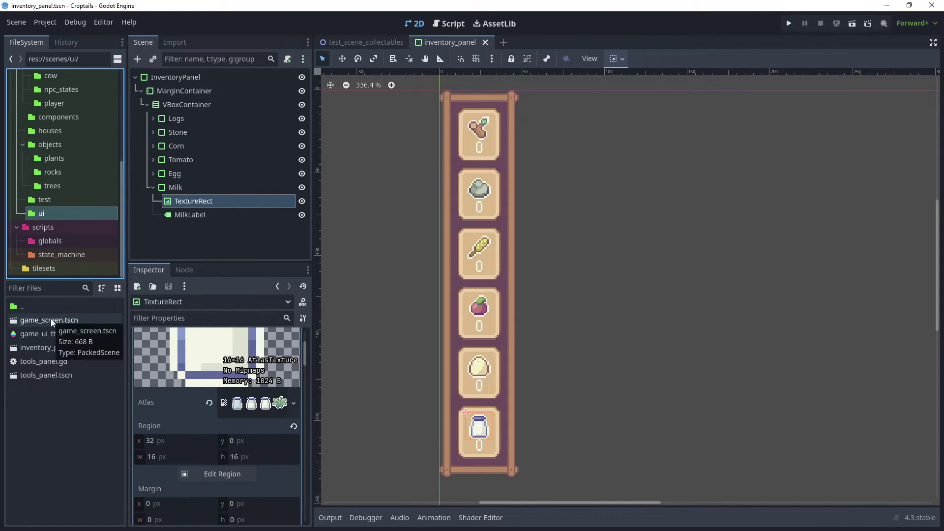
Step: Instance inventory_panel.tscn into game_screen.tscn and apply the Center Left anchor preset
{"action": "double_click", "coordinate": [51, 319]}
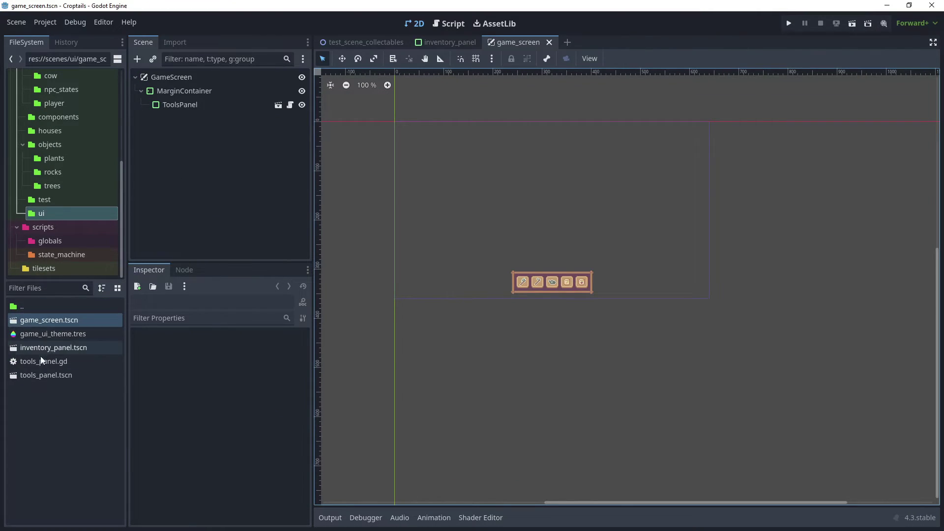
{"action": "mouse_move", "coordinate": [49, 347]}
{"action": "left_mouse_down"}
{"action": "mouse_move", "coordinate": [189, 258]}
{"action": "mouse_move", "coordinate": [193, 167]}
{"action": "mouse_move", "coordinate": [172, 78]}
{"action": "left_mouse_up"}
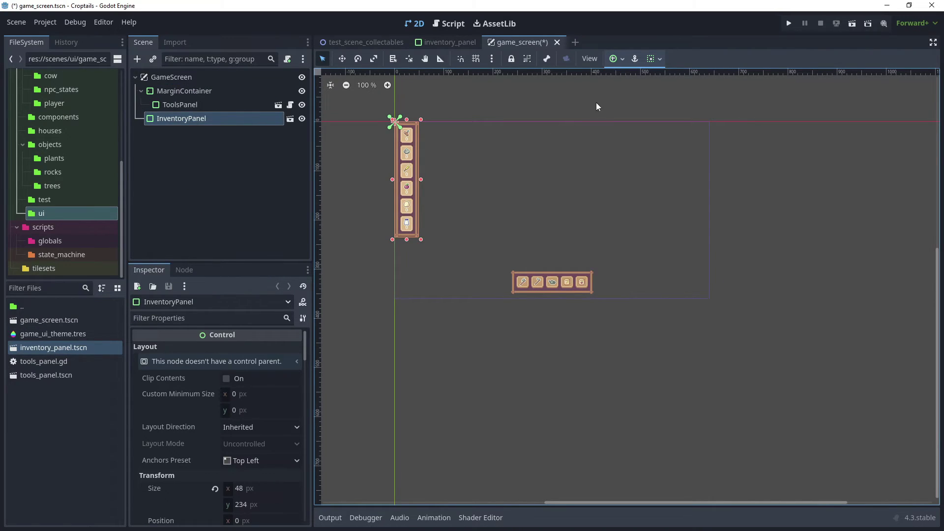
{"action": "left_click", "coordinate": [623, 60]}
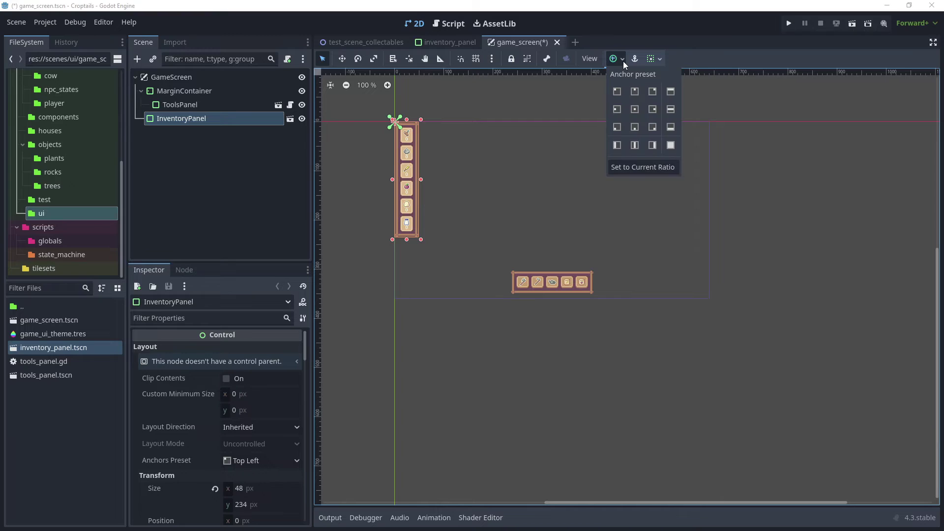
{"action": "left_click", "coordinate": [619, 110]}
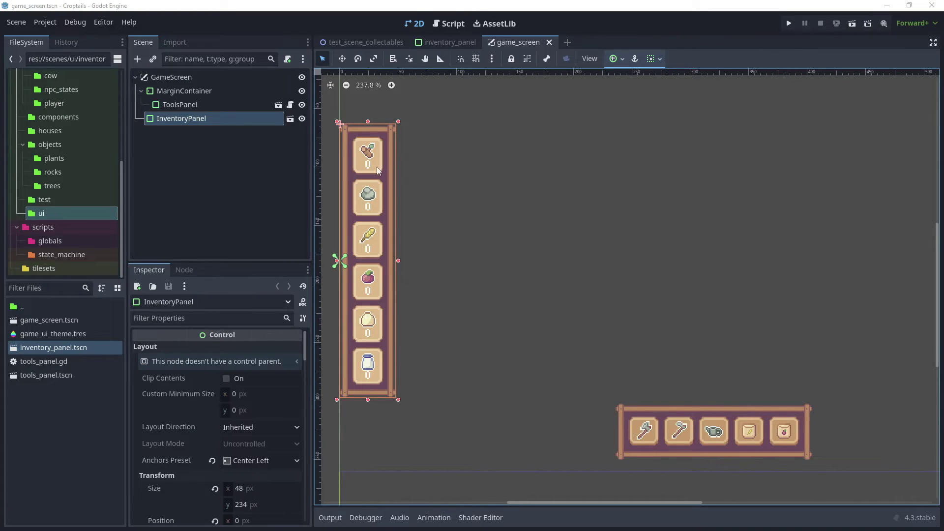
Step: Duplicate test_scene_collectables.tscn in the test scenes folder as test_scene_inventory_management.tscn
{"action": "scroll", "coordinate": [65, 214], "scroll_direction": "up", "scroll_amount": 3}
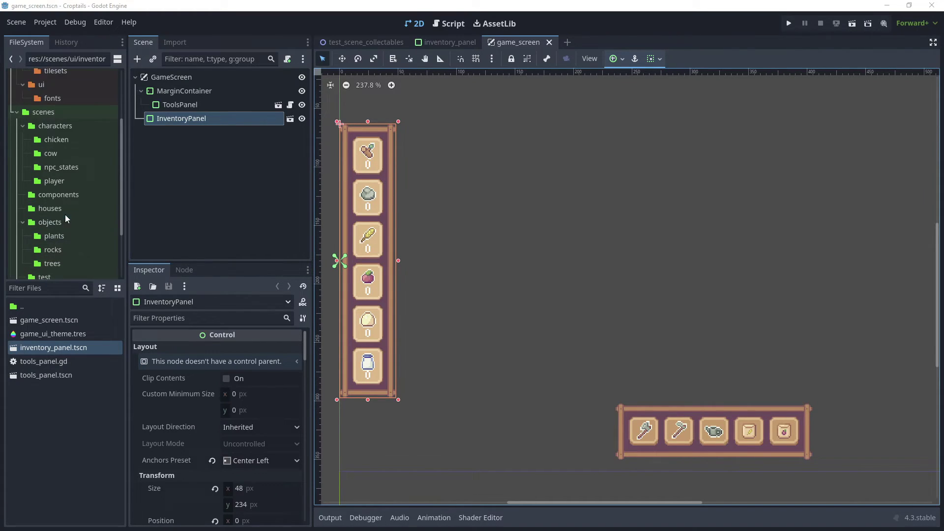
{"action": "left_click", "coordinate": [39, 113]}
{"action": "scroll", "coordinate": [42, 203], "scroll_direction": "down", "scroll_amount": 3}
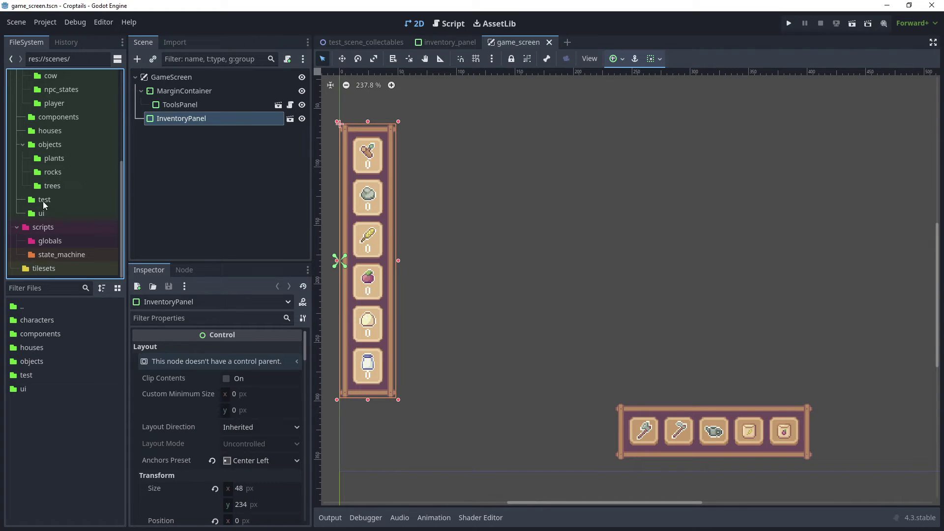
{"action": "left_click", "coordinate": [43, 201]}
{"action": "left_click", "coordinate": [68, 321]}
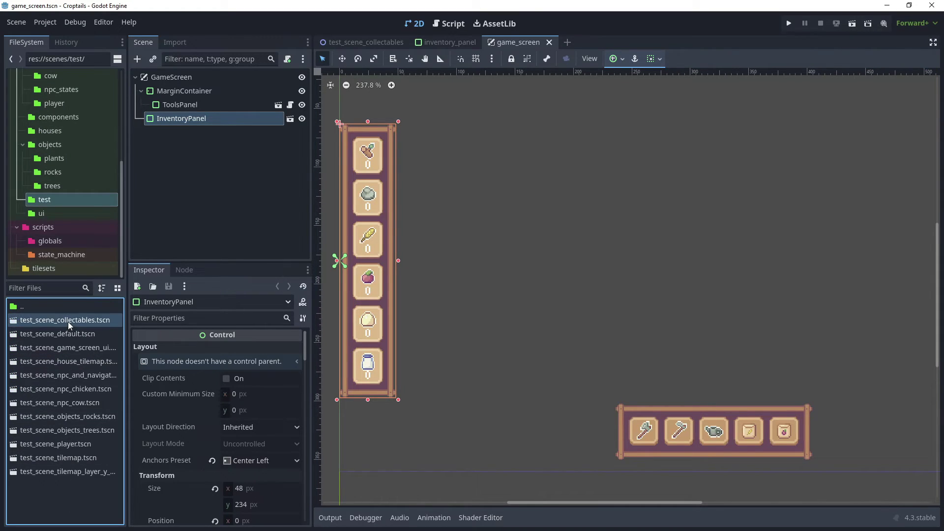
{"action": "right_click", "coordinate": [66, 319]}
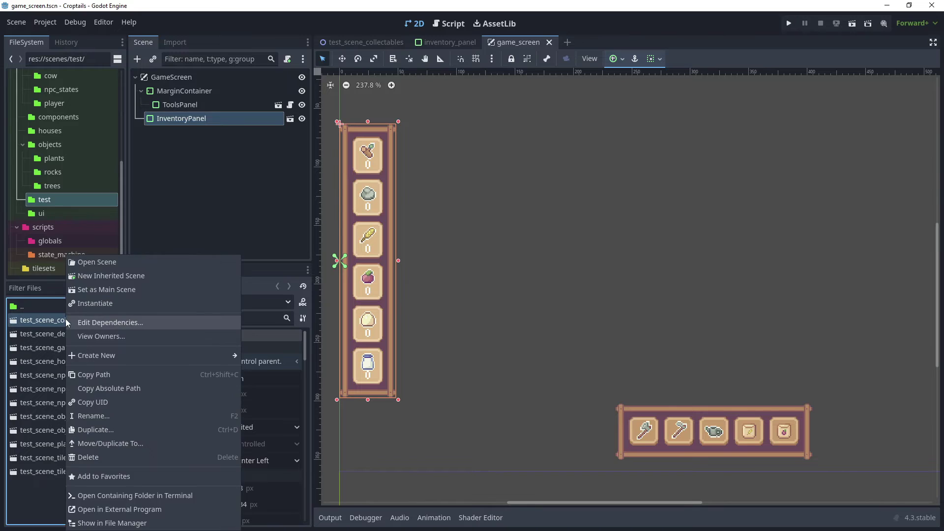
{"action": "left_click", "coordinate": [98, 432]}
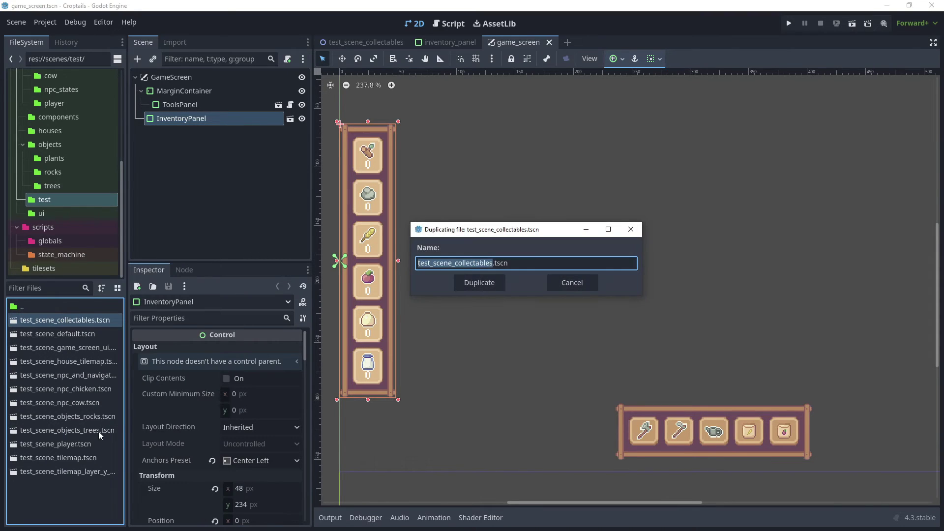
{"action": "double_click", "coordinate": [473, 262]}
{"action": "type", "text": "inventory_man"}
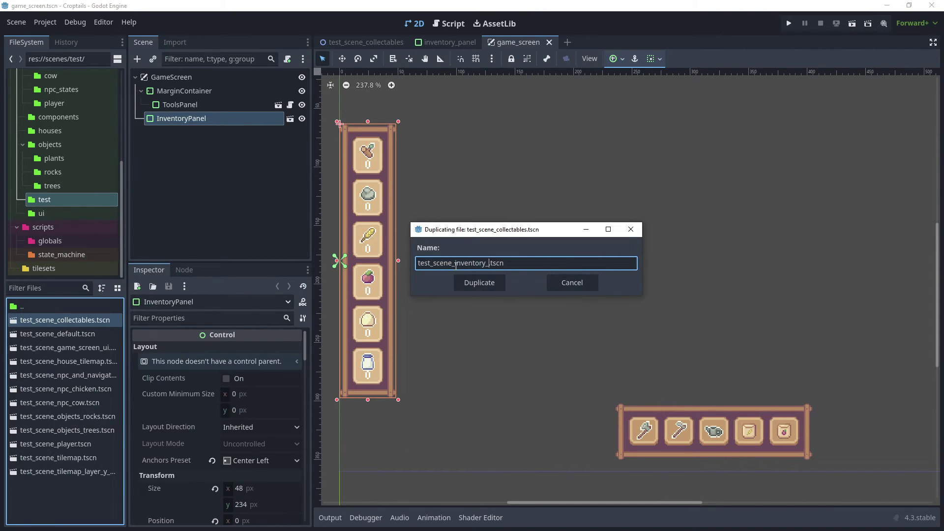
{"action": "type", "text": "agement"}
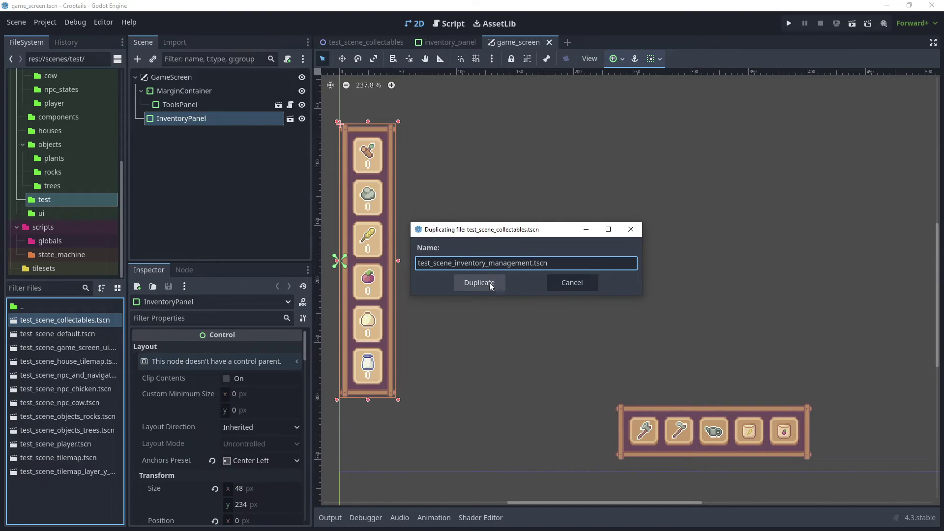
{"action": "left_click", "coordinate": [489, 282]}
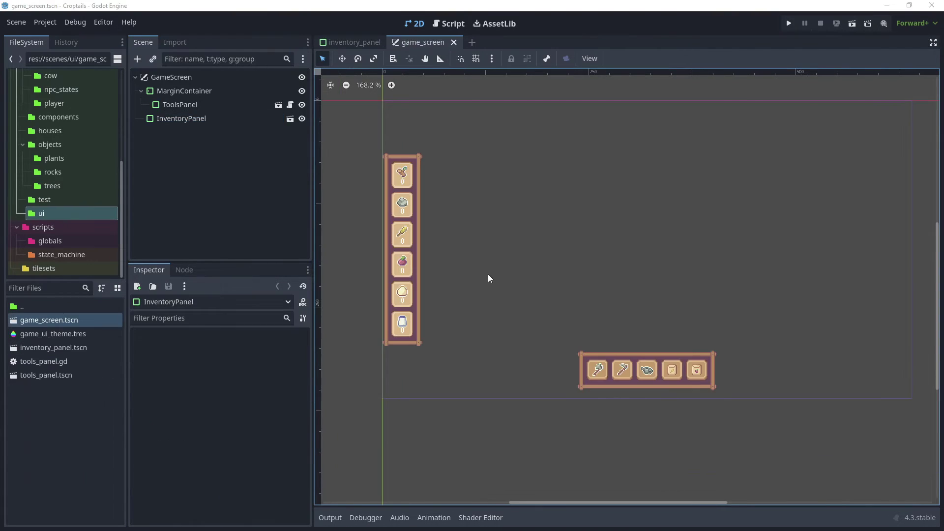
Step: Move InventoryPanel into the MarginContainer with horizontal Begin and vertical Center sizing
{"action": "left_click", "coordinate": [44, 199]}
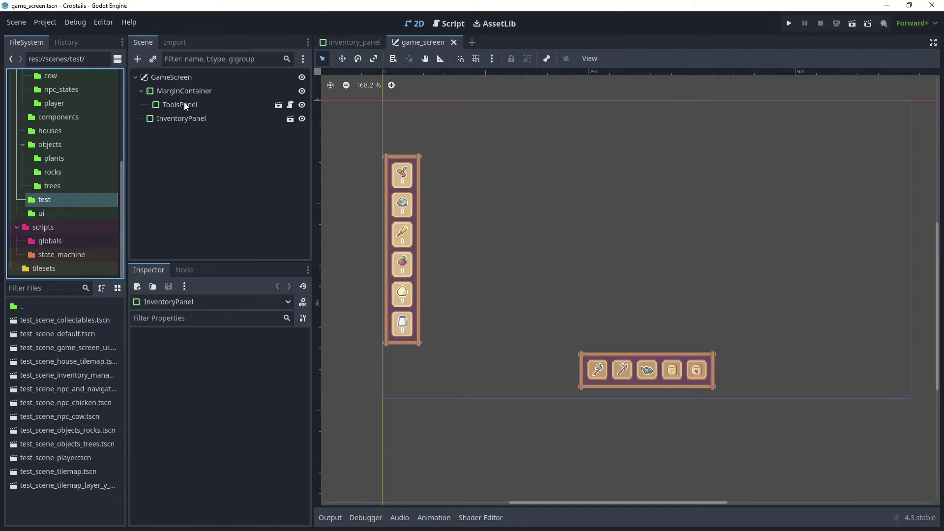
{"action": "left_click_drag", "start_coordinate": [173, 122], "coordinate": [217, 92]}
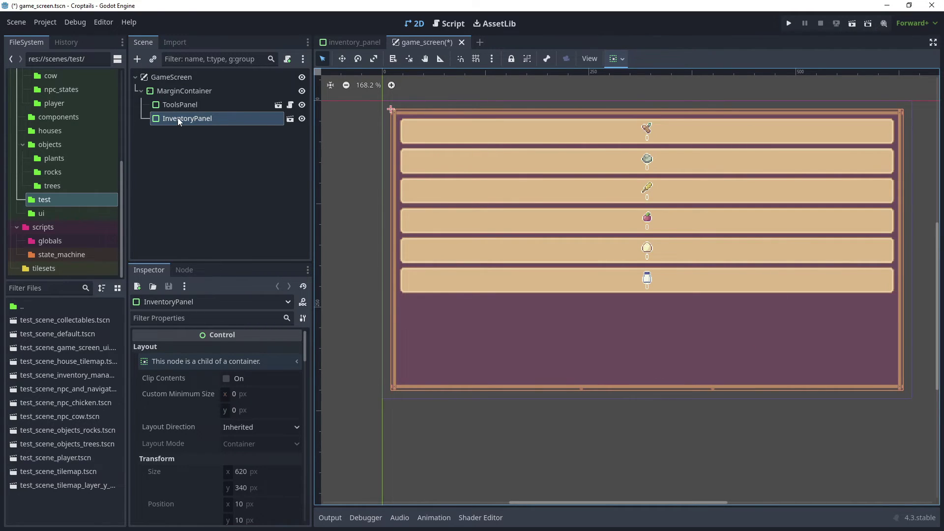
{"action": "left_click", "coordinate": [621, 60]}
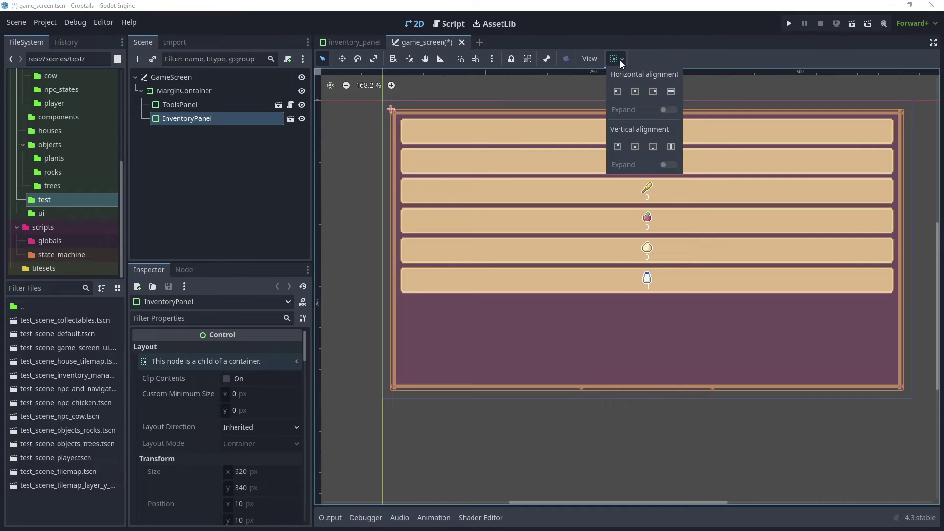
{"action": "left_click", "coordinate": [618, 92]}
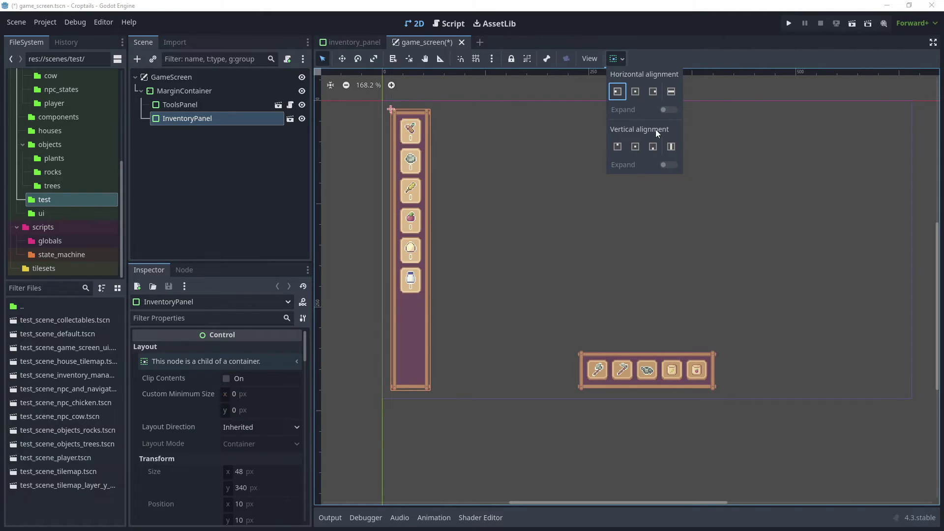
{"action": "left_click", "coordinate": [635, 147]}
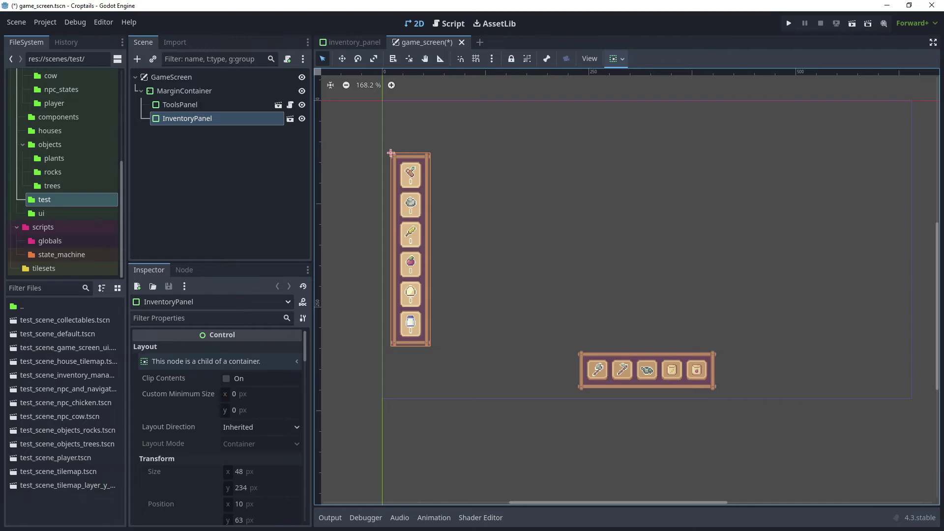
Step: Save the game_screen scene
{"action": "left_click", "coordinate": [390, 153]}
{"action": "key", "text": "ctrl+s"}
{"action": "scroll", "coordinate": [59, 148], "scroll_direction": "up", "scroll_amount": 3}
{"action": "left_click", "coordinate": [44, 74]}
{"action": "left_click", "coordinate": [44, 238]}
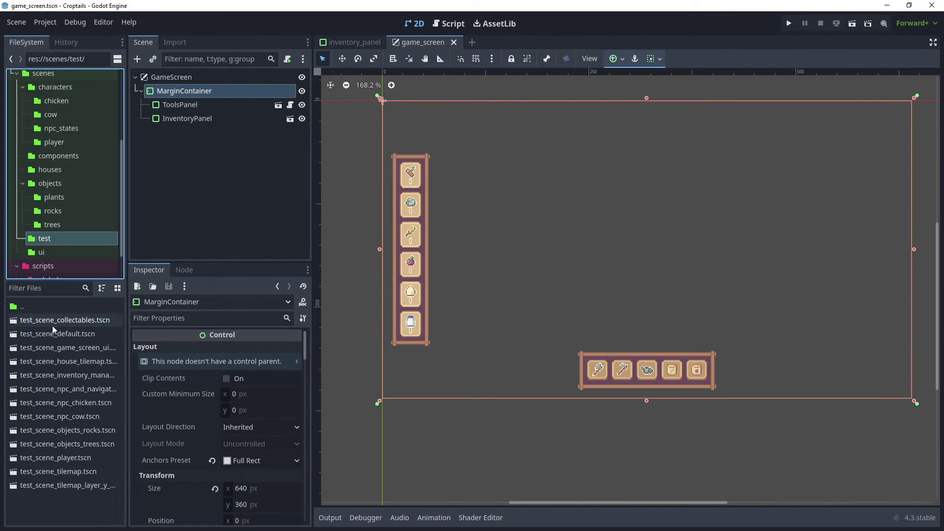
Step: Open test_scene_inventory_management.tscn and rename its root node to TestSceneInventoryManagement
{"action": "left_click", "coordinate": [79, 382]}
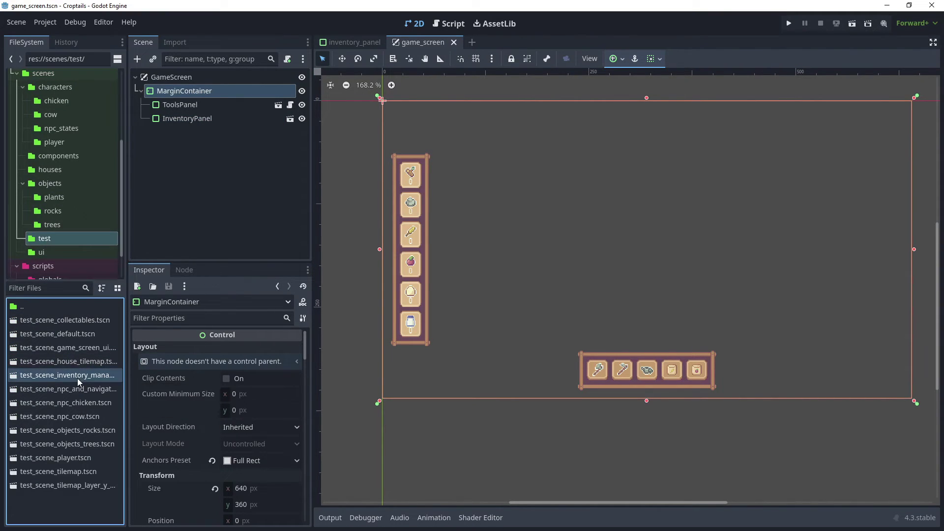
{"action": "double_click", "coordinate": [78, 382]}
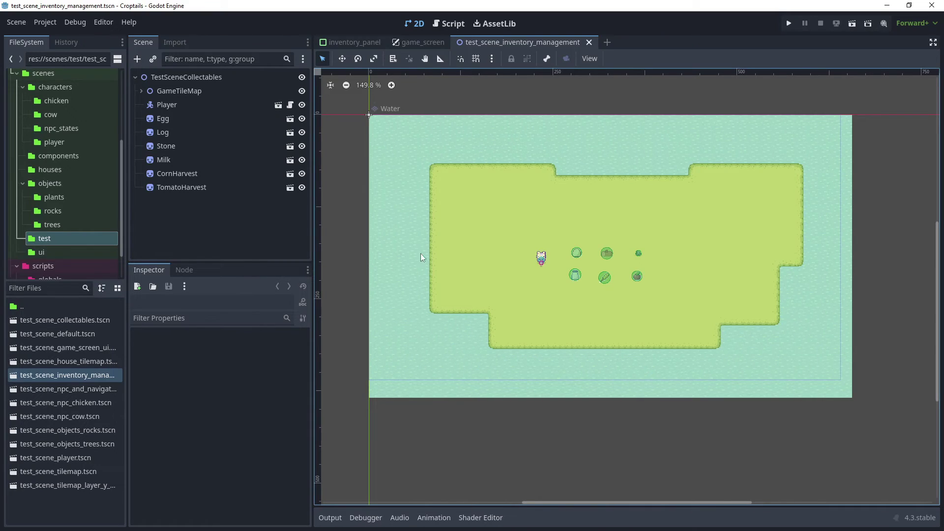
{"action": "key", "text": "F2"}
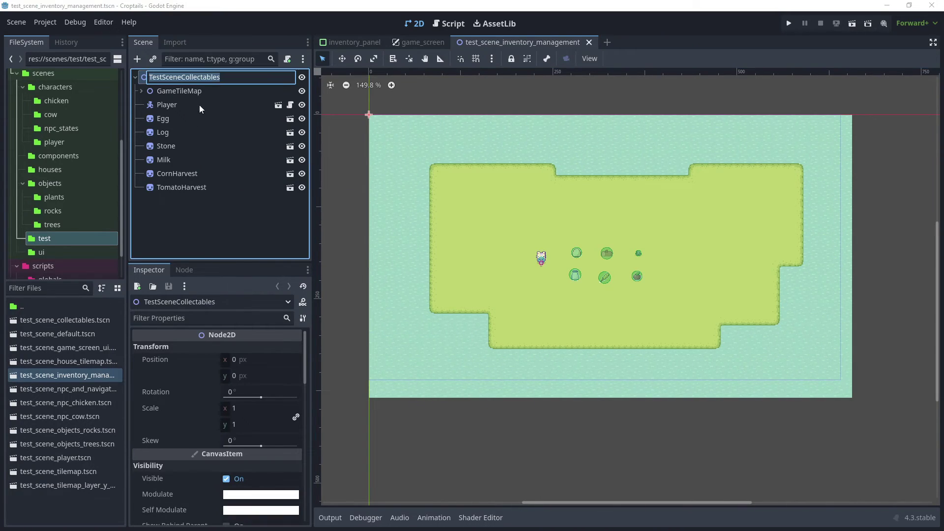
{"action": "type", "text": "TestSceneInventoryManagement"}
{"action": "key", "text": "Return"}
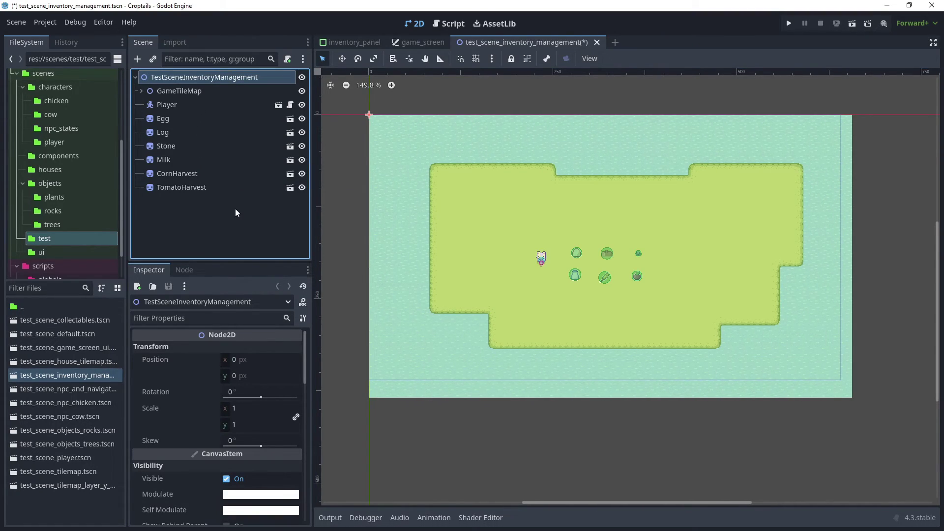
Step: Instance game_screen.tscn from the ui folder under the root and save the scene
{"action": "left_click", "coordinate": [40, 252]}
{"action": "left_click_drag", "start_coordinate": [44, 321], "coordinate": [175, 82]}
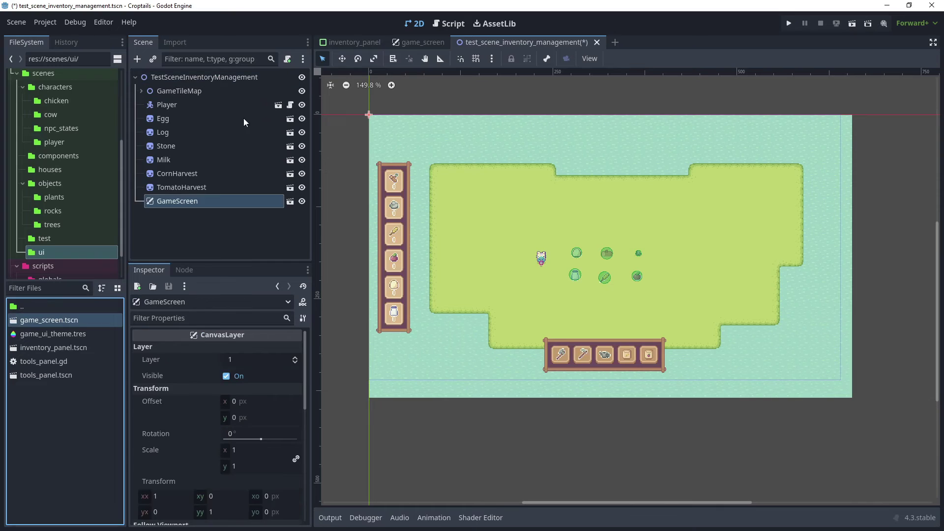
{"action": "key", "text": "ctrl+s"}
Step: Create a new Node-based script inventory_manager.gd in res://scripts/globals
{"action": "left_click", "coordinate": [45, 227]}
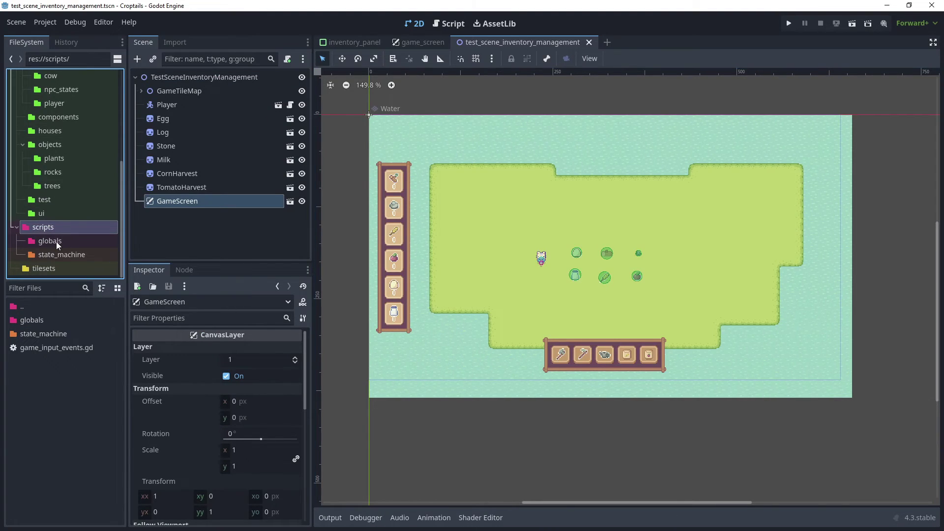
{"action": "left_click", "coordinate": [56, 241]}
{"action": "right_click", "coordinate": [37, 366]}
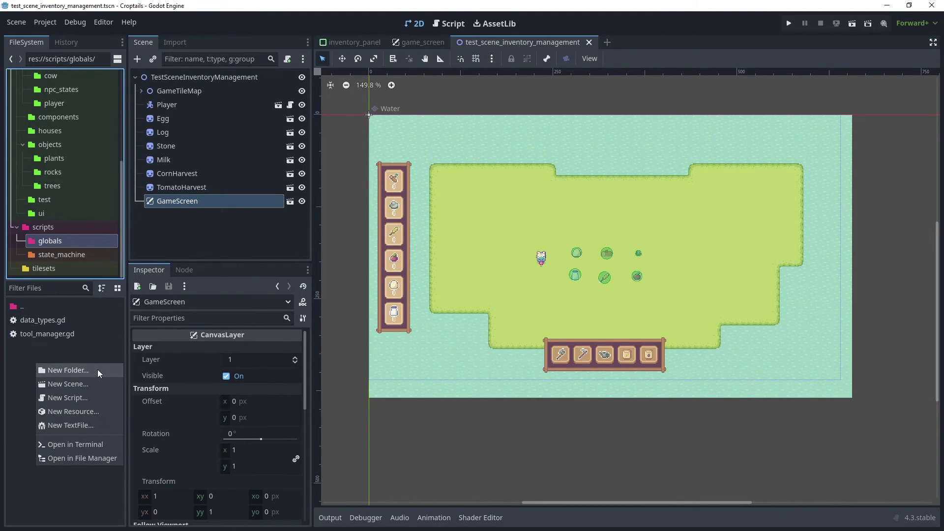
{"action": "left_click", "coordinate": [87, 399]}
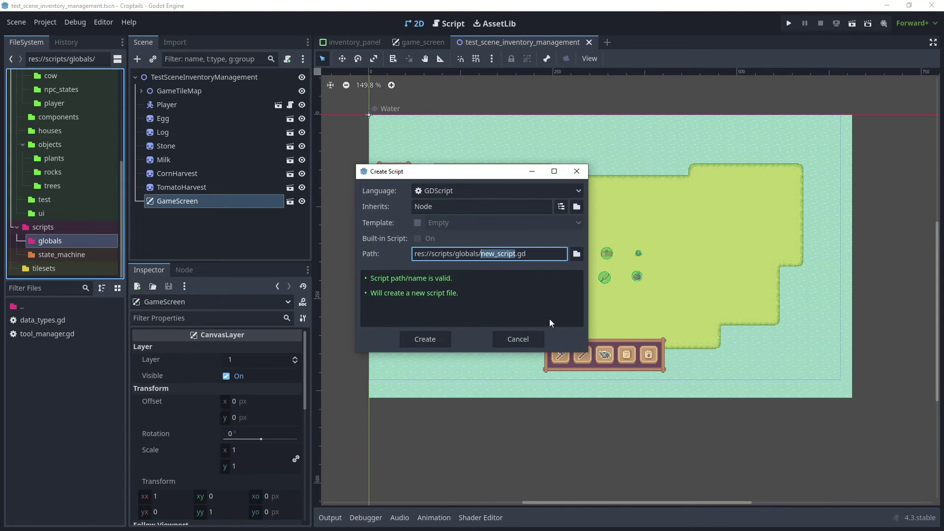
{"action": "type", "text": "inventory_manager"}
{"action": "left_click", "coordinate": [425, 339]}
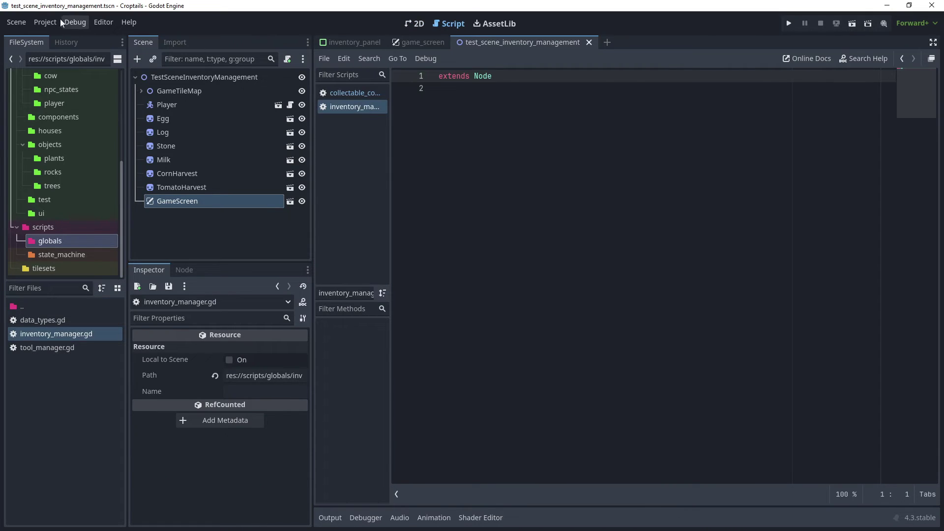
Step: Add scripts/globals/inventory_manager.gd as the InventoryManager autoload in Project Settings
{"action": "left_click", "coordinate": [44, 23]}
{"action": "left_click", "coordinate": [52, 38]}
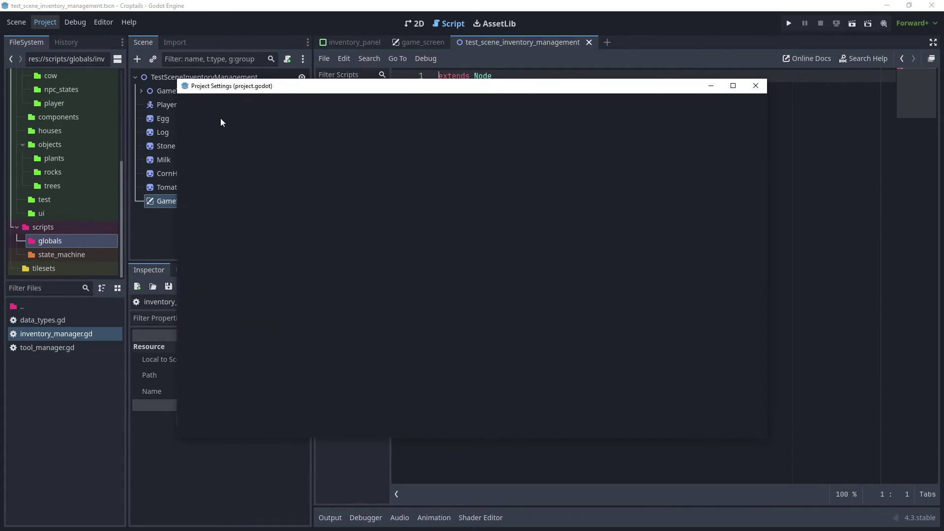
{"action": "left_click", "coordinate": [333, 104]}
{"action": "left_click", "coordinate": [444, 138]}
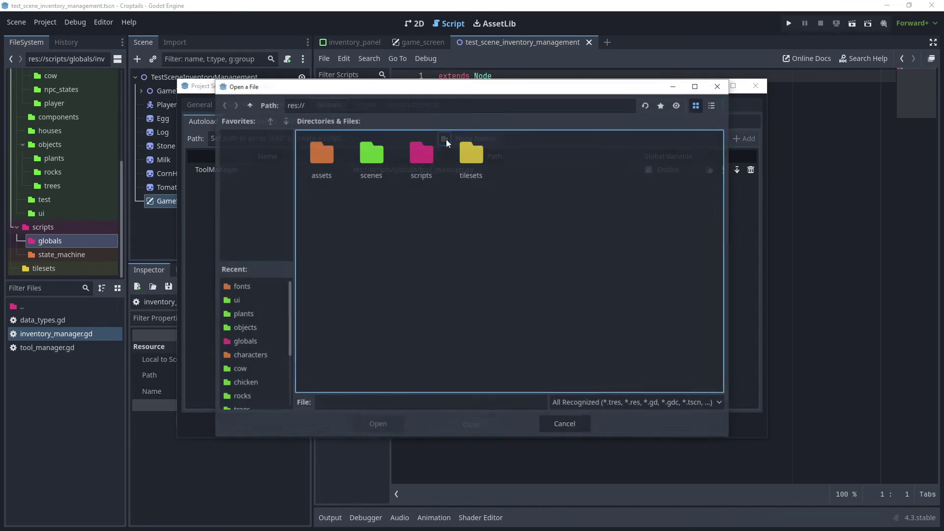
{"action": "double_click", "coordinate": [327, 157]}
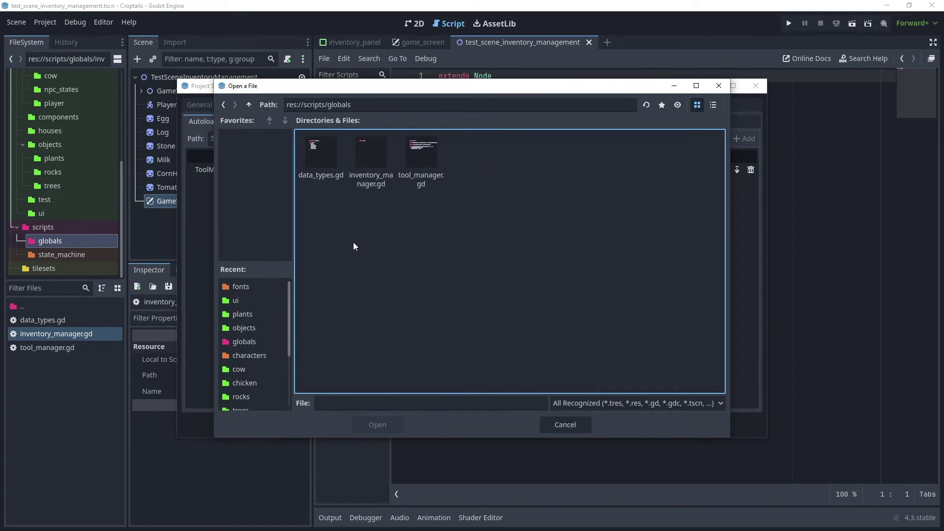
{"action": "left_click", "coordinate": [373, 162]}
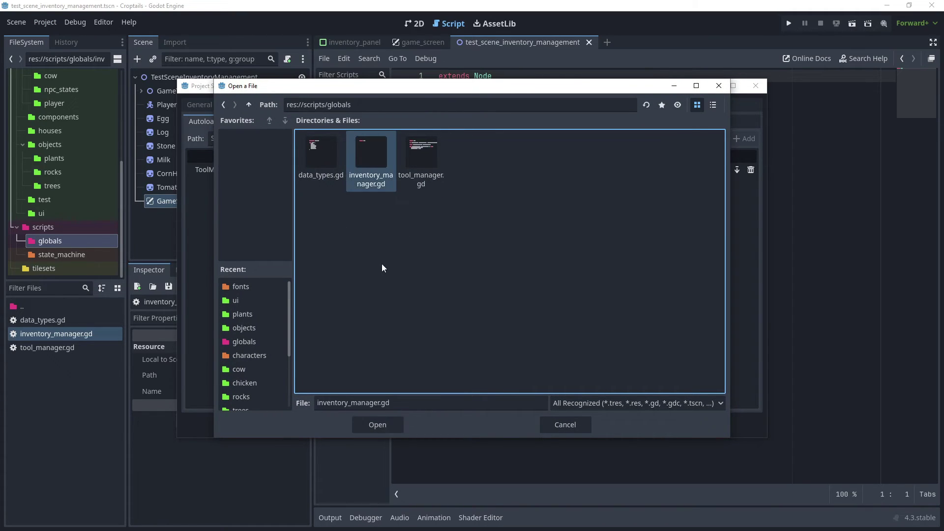
{"action": "left_click", "coordinate": [385, 424]}
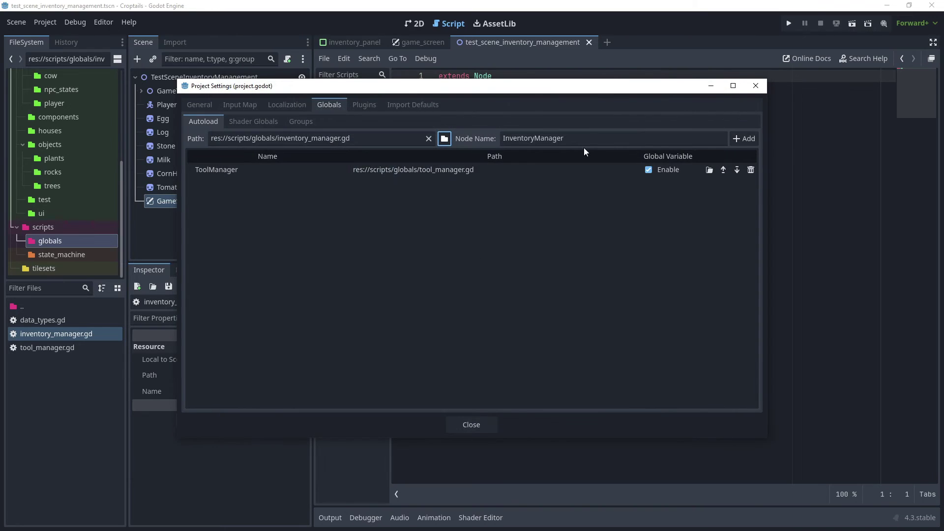
{"action": "left_click", "coordinate": [742, 138]}
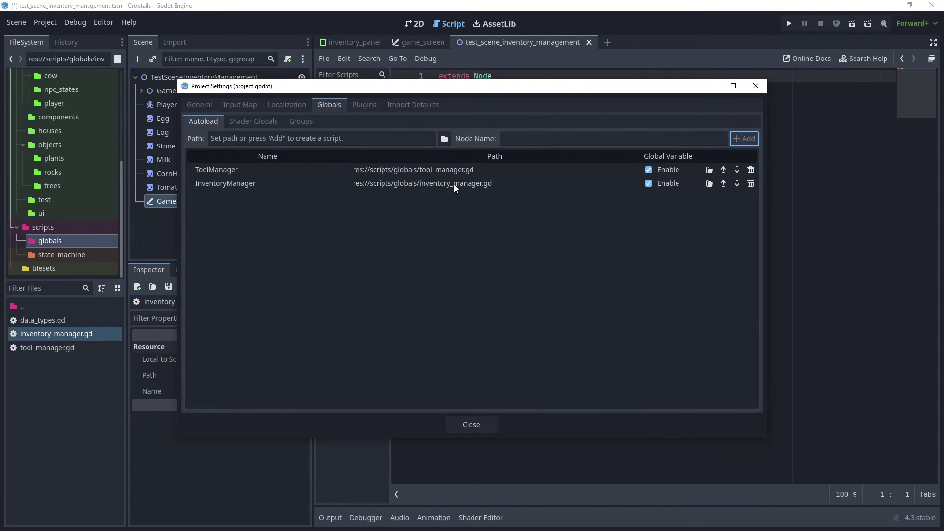
{"action": "left_click", "coordinate": [474, 425]}
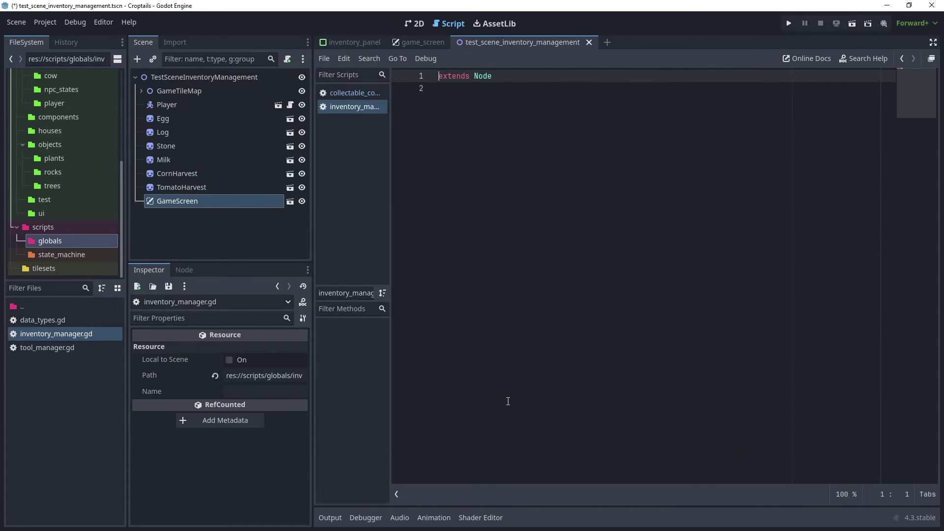